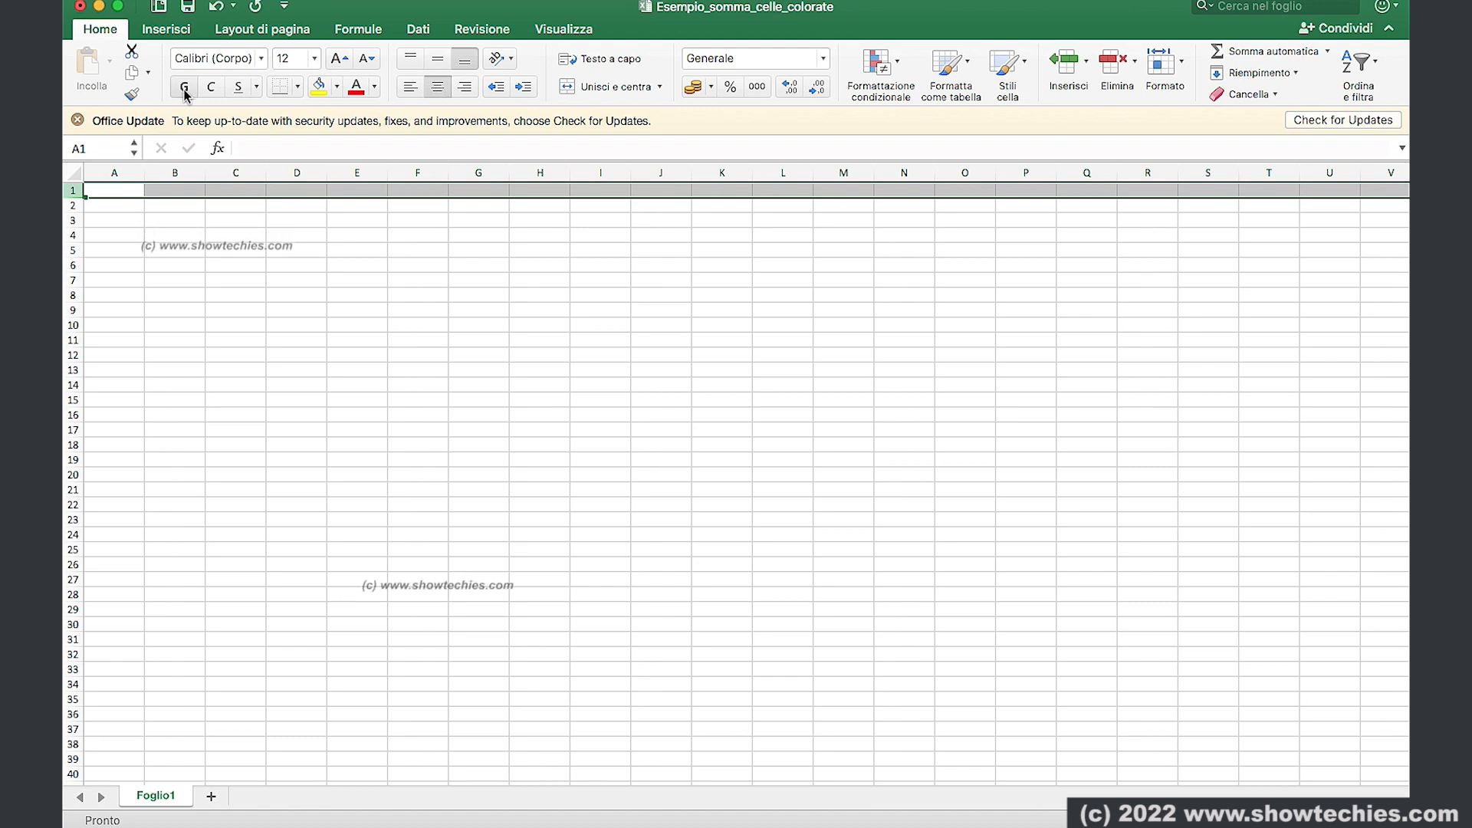
- Set the first row's font size to 14 and widen all columns of the sheet equally
left_click(316, 59)
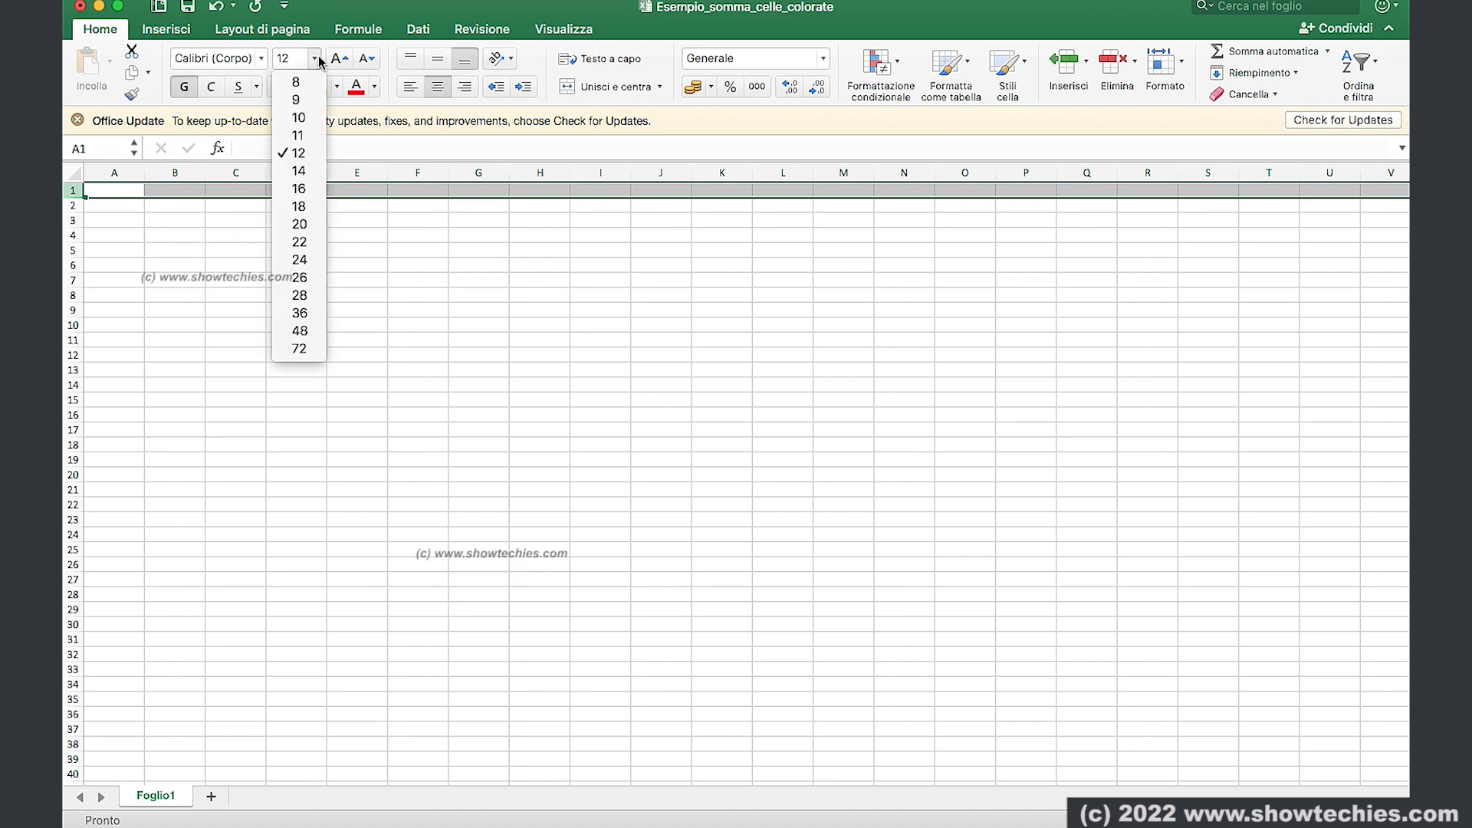
left_click(299, 170)
left_click(74, 173)
left_click_drag(145, 173, 204, 172)
- Enter the headings MESE, CAUSALE, USCITE and TOTALE PROGRESSIVO in cells A1 to D1
left_click(141, 191)
type("MESE")
key("Tab")
type("CAUSALE")
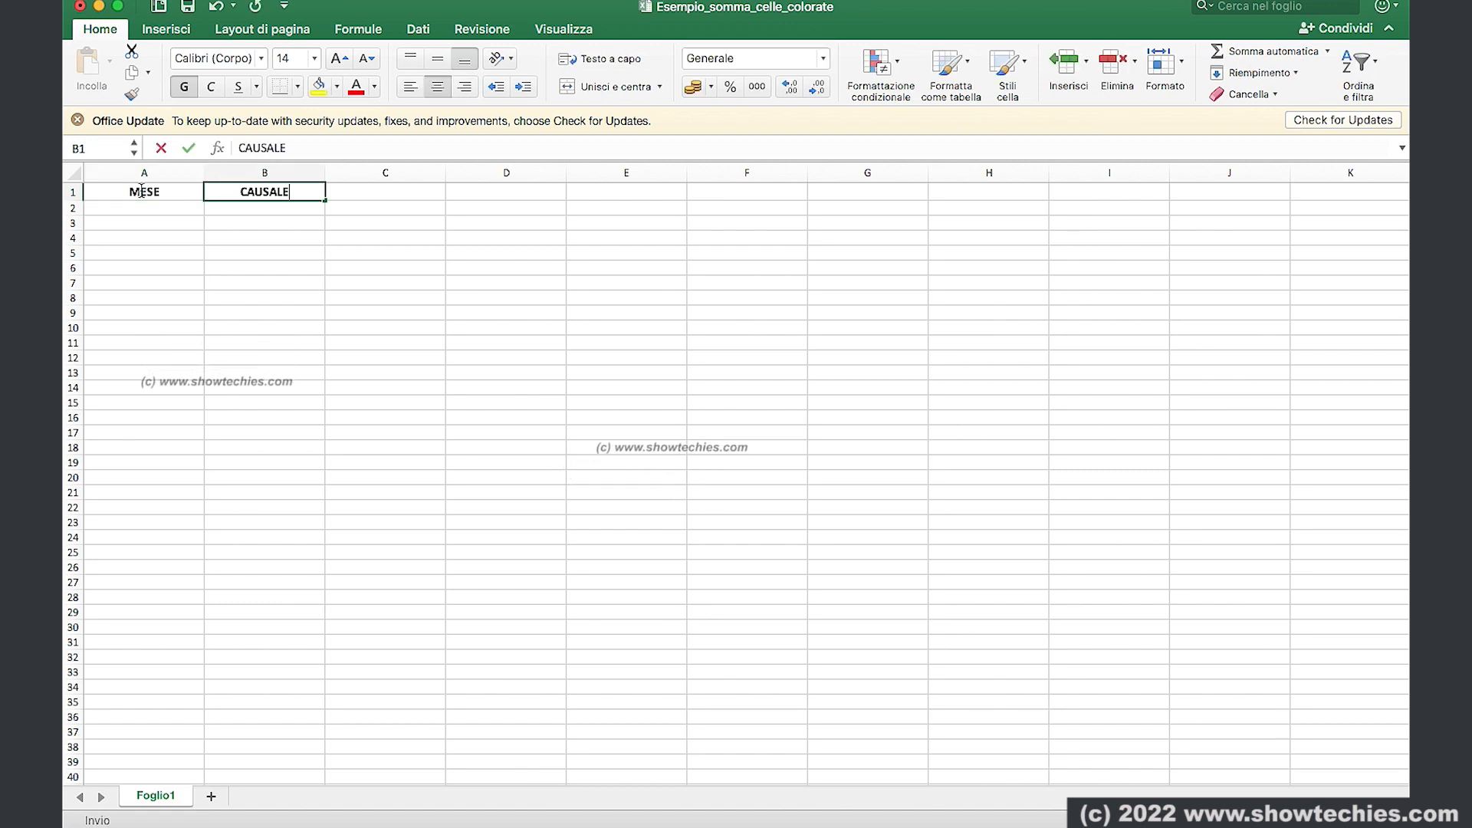
key("Tab")
type("USCITE")
key("Tab")
type("TO")
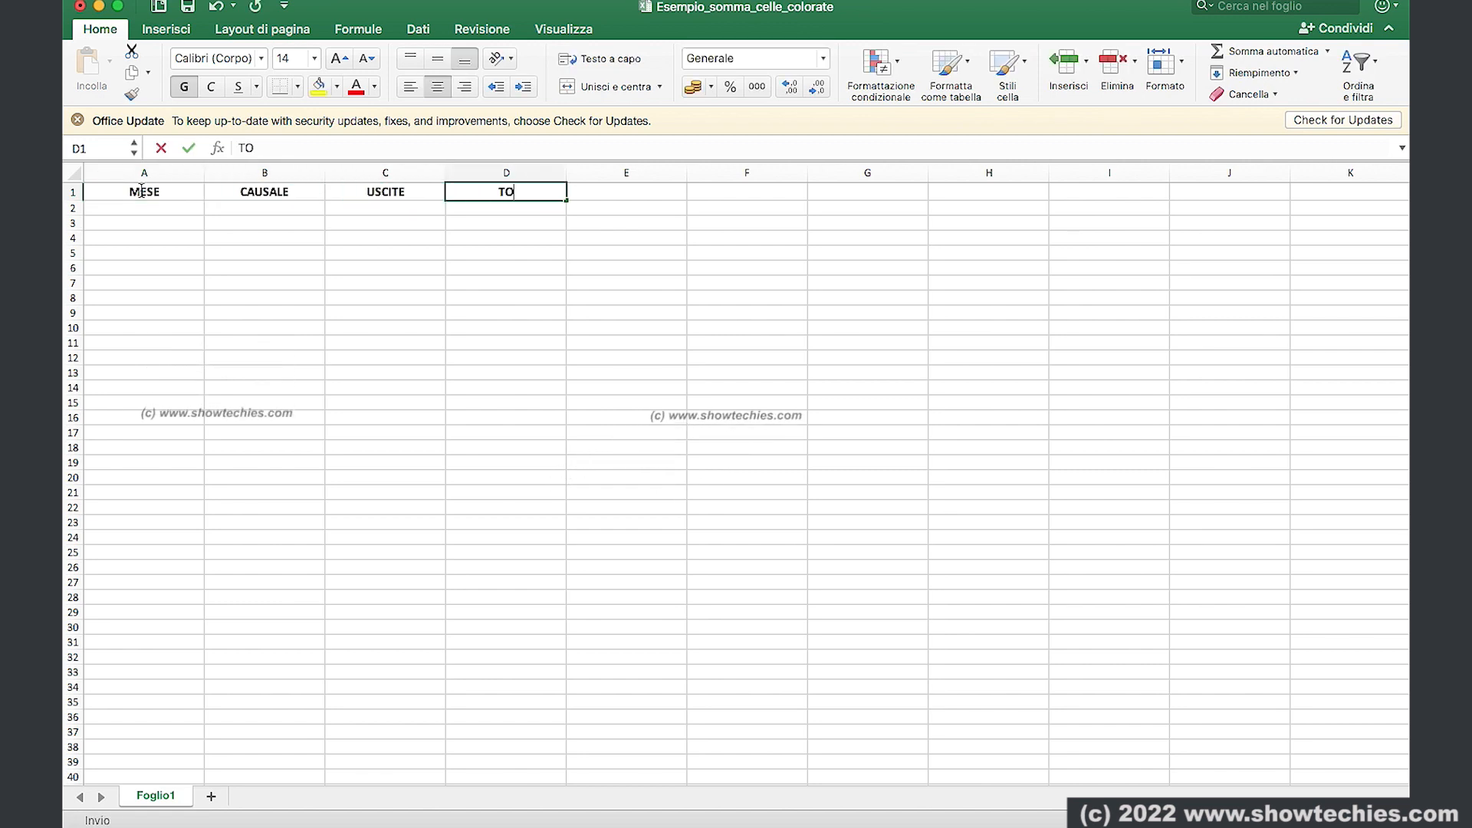
type("TALE PROGRESSIVO")
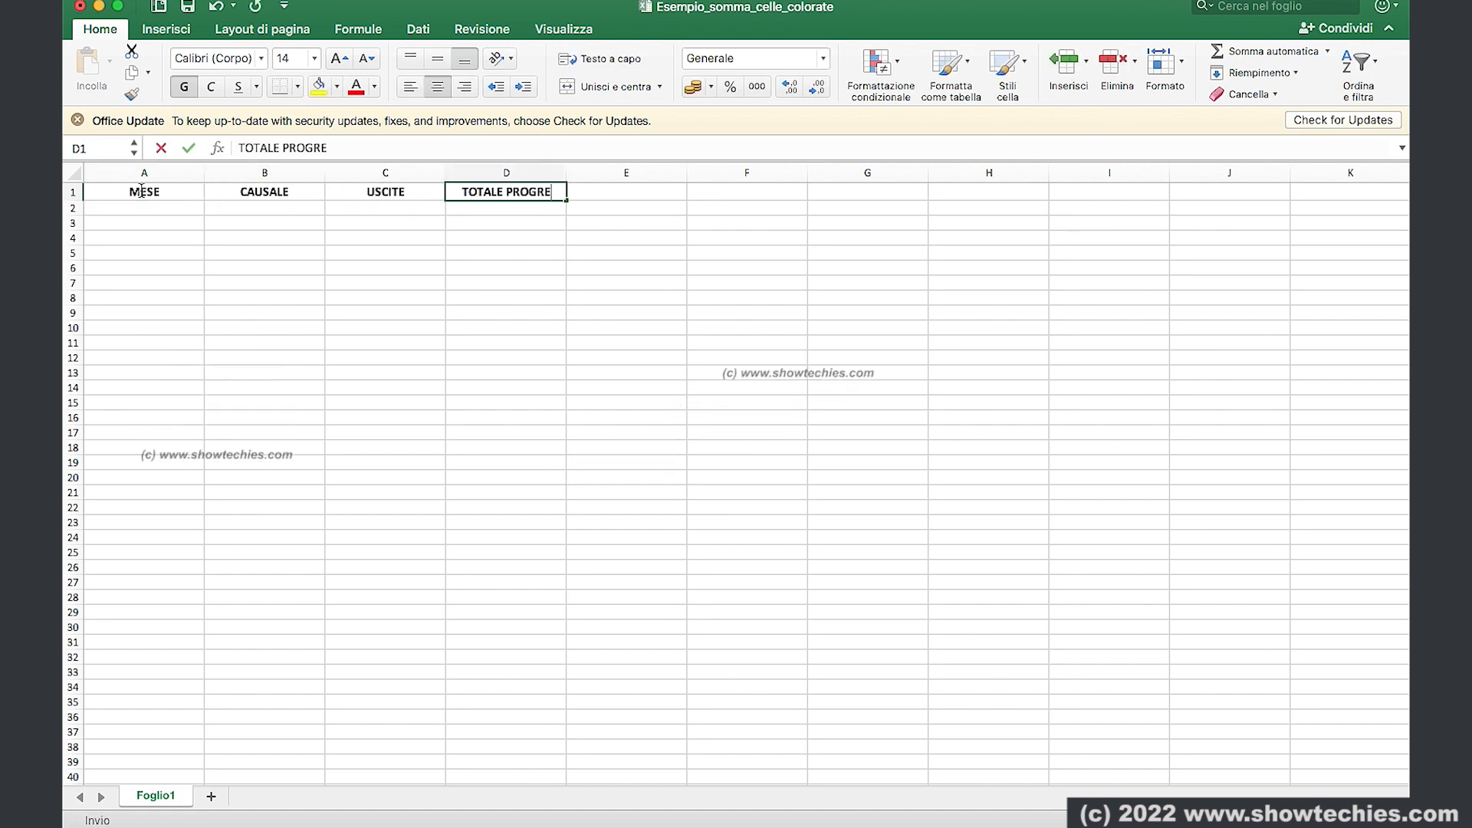
- Enter the category headings CASA, CIBO, TRASPORTI and TEMPO LIBERO in cells E1 to H1
key("Tab")
type("CASA")
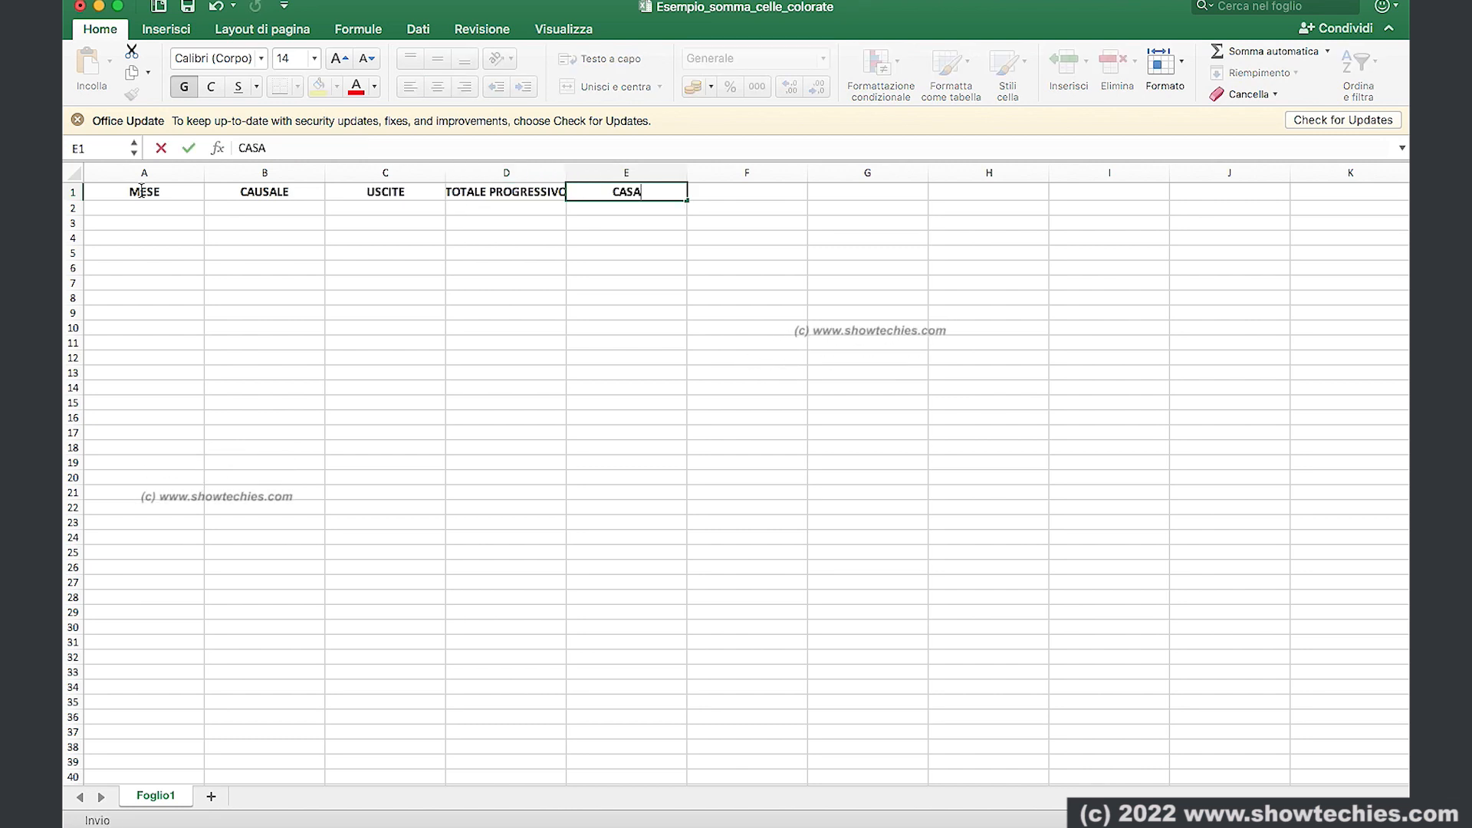
key("Tab")
type("CIBO")
key("Tab")
type("TRASPORTI")
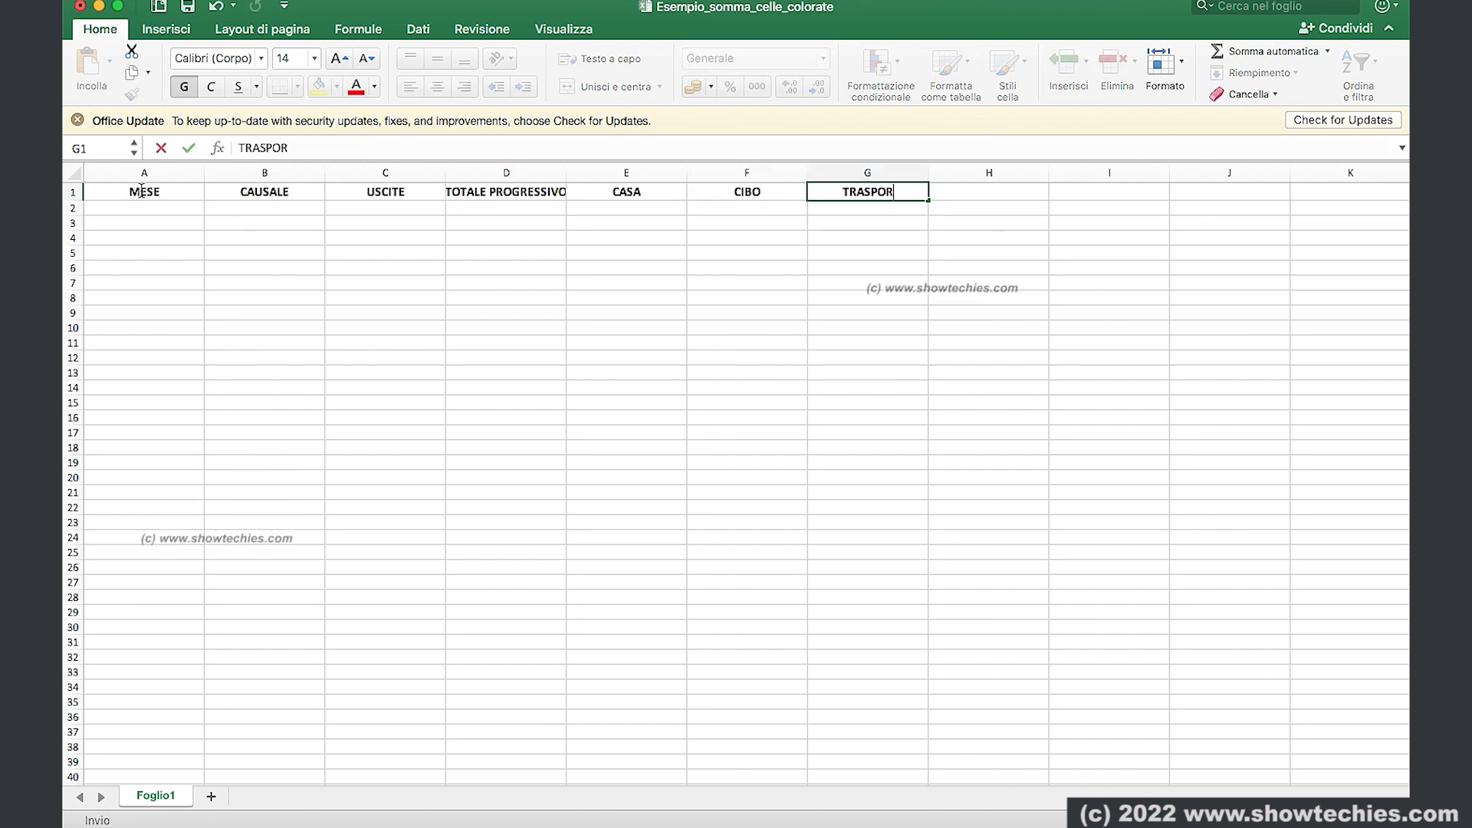
key("Tab")
type("TEMPO LIBERO")
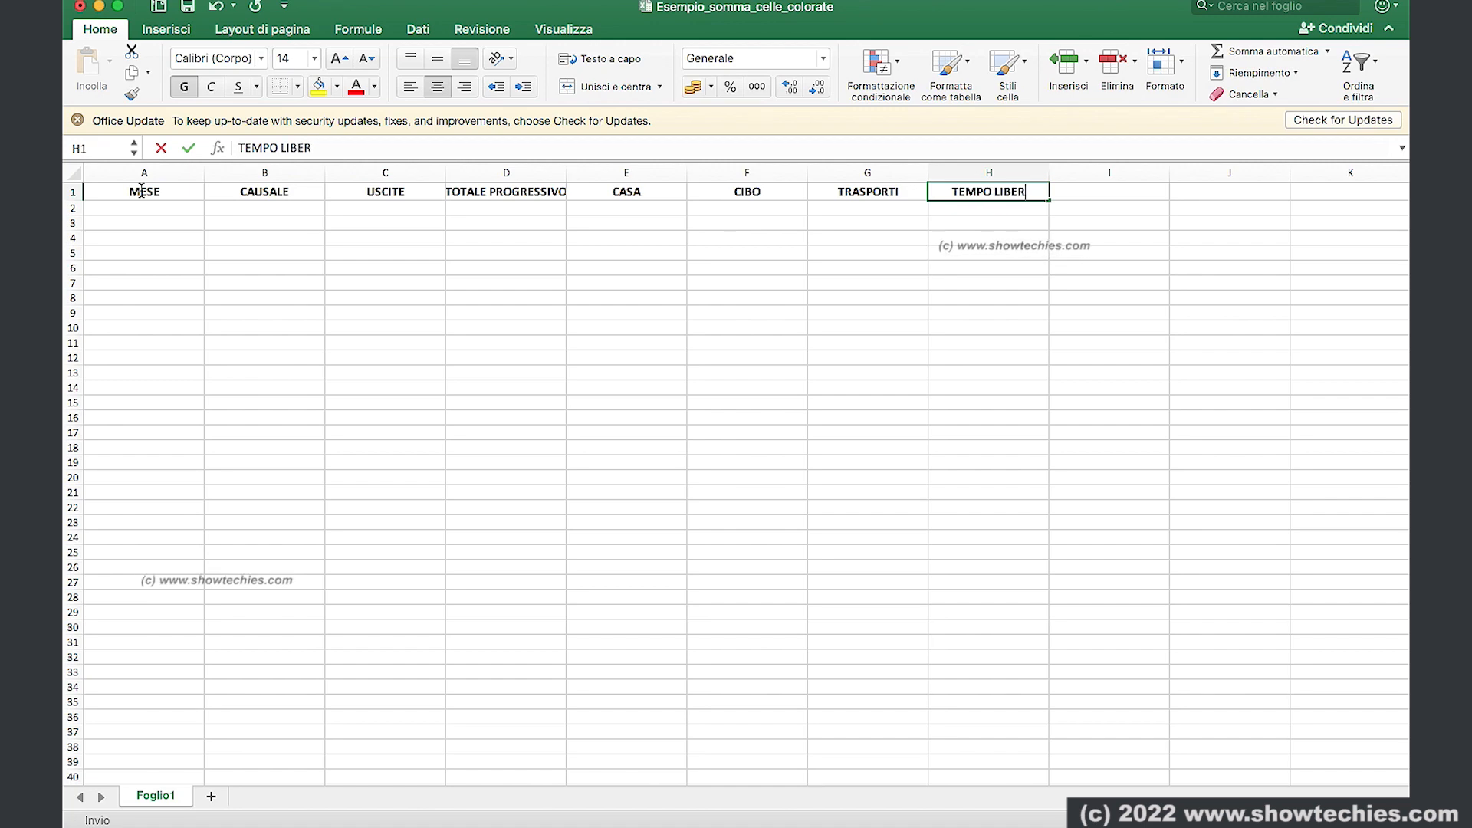
- Format the cells of the MESE column with the Data category
left_click(144, 172)
right_click(167, 173)
left_click(239, 331)
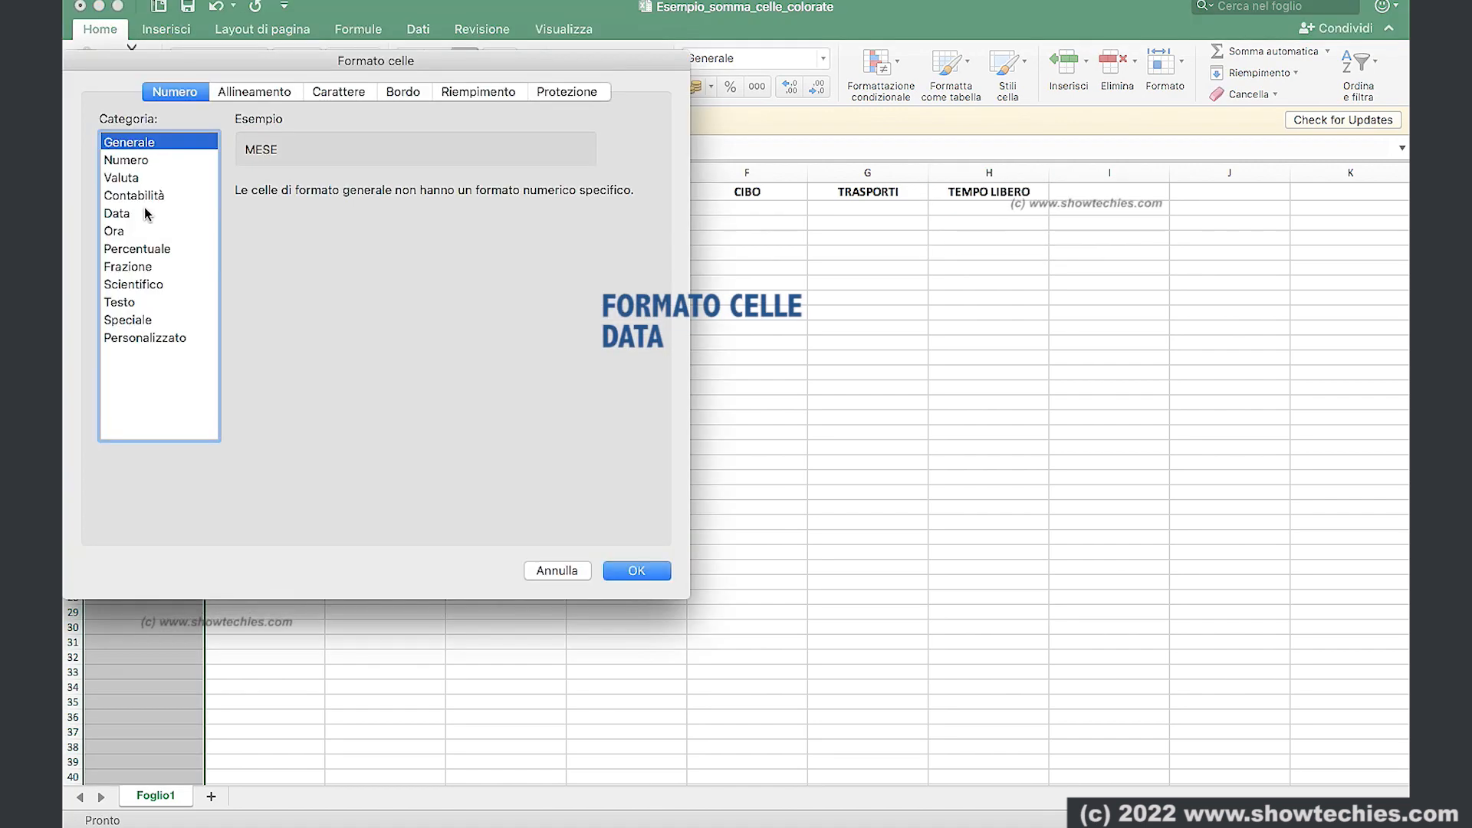
left_click(138, 212)
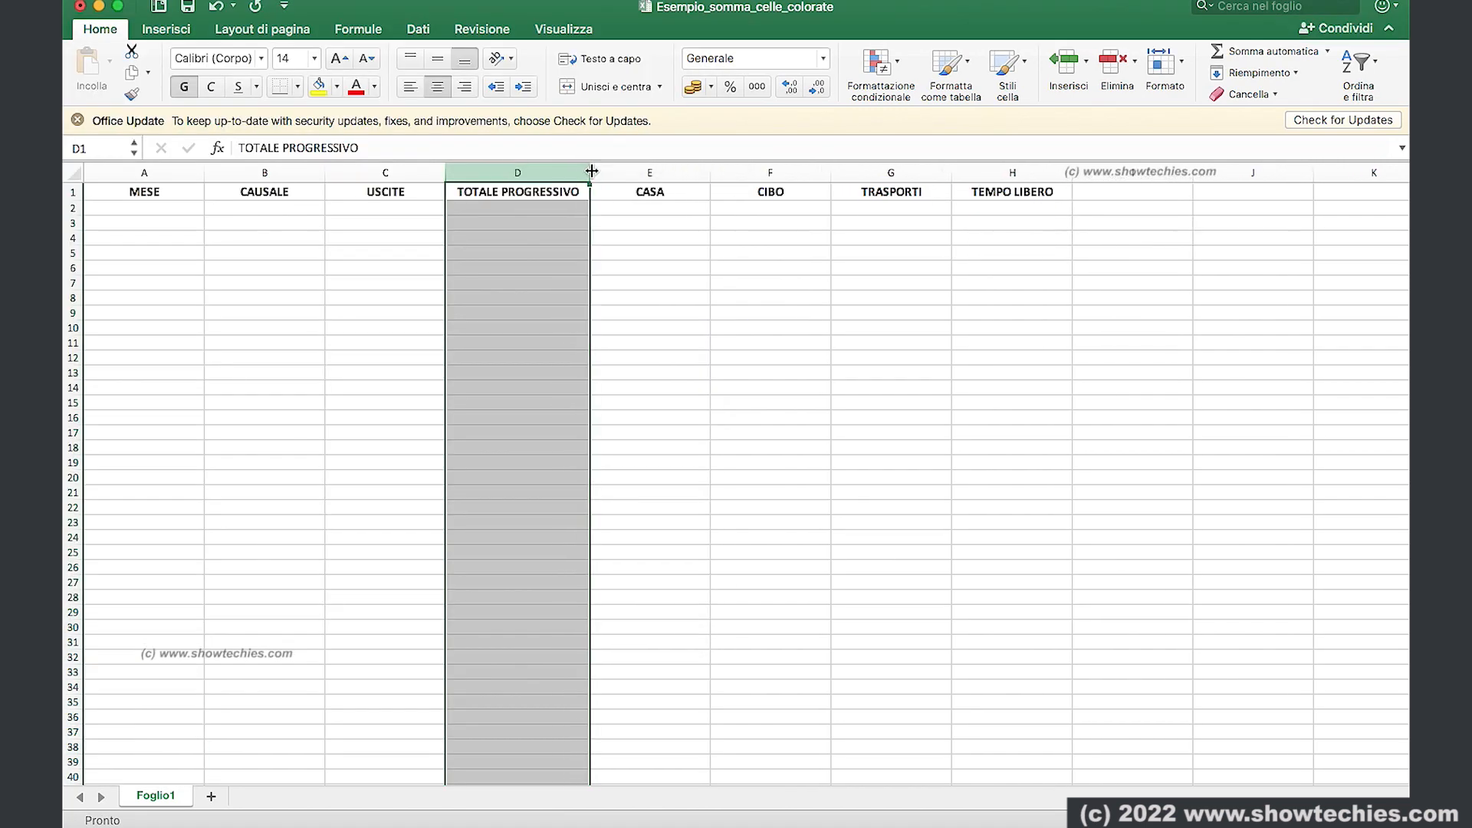
- Format columns C to H, from USCITE to TEMPO LIBERO, with the Numero category
left_click_drag(385, 173, 1010, 172)
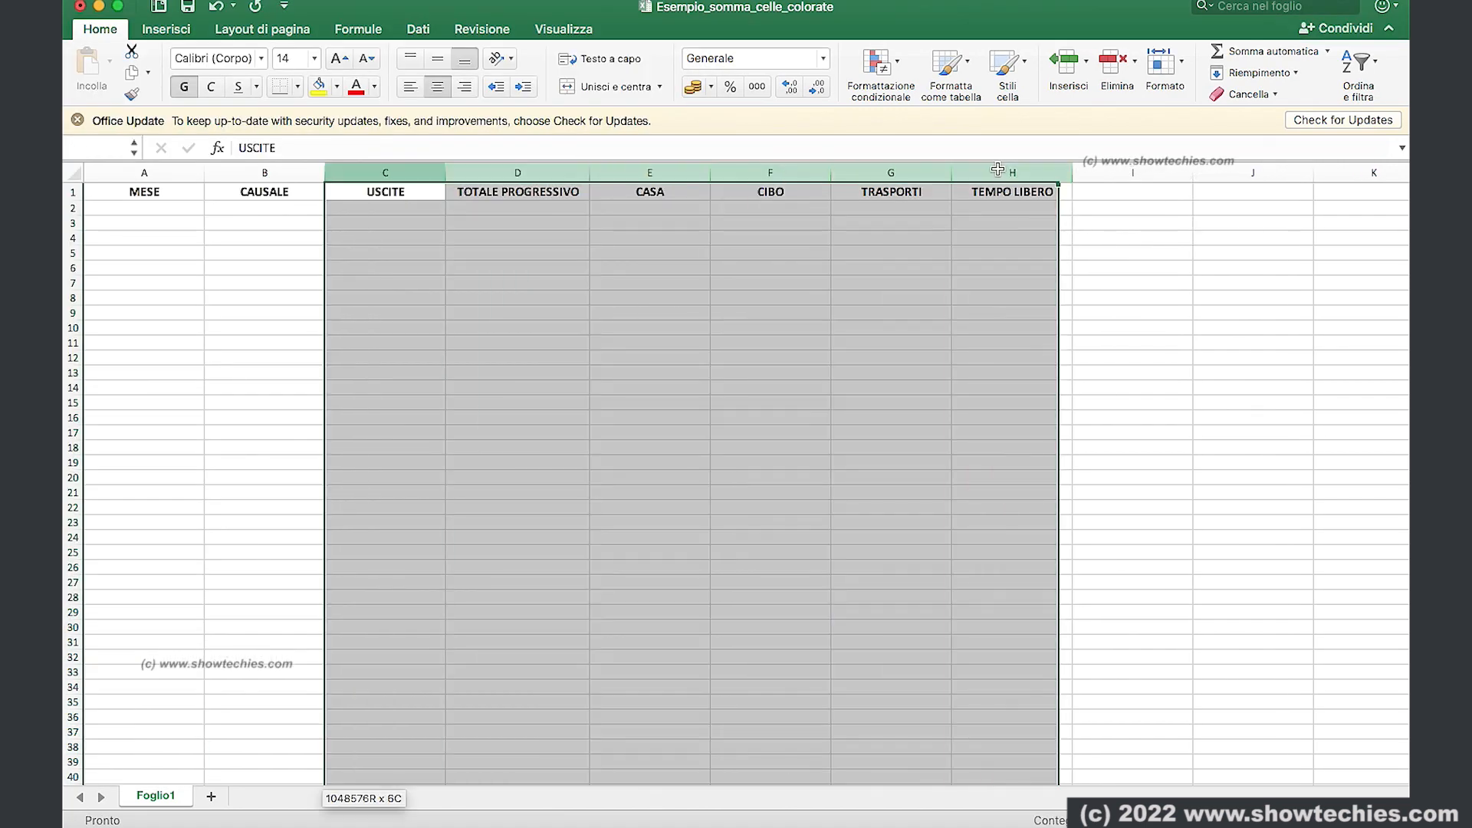
right_click(1005, 174)
left_click(1051, 323)
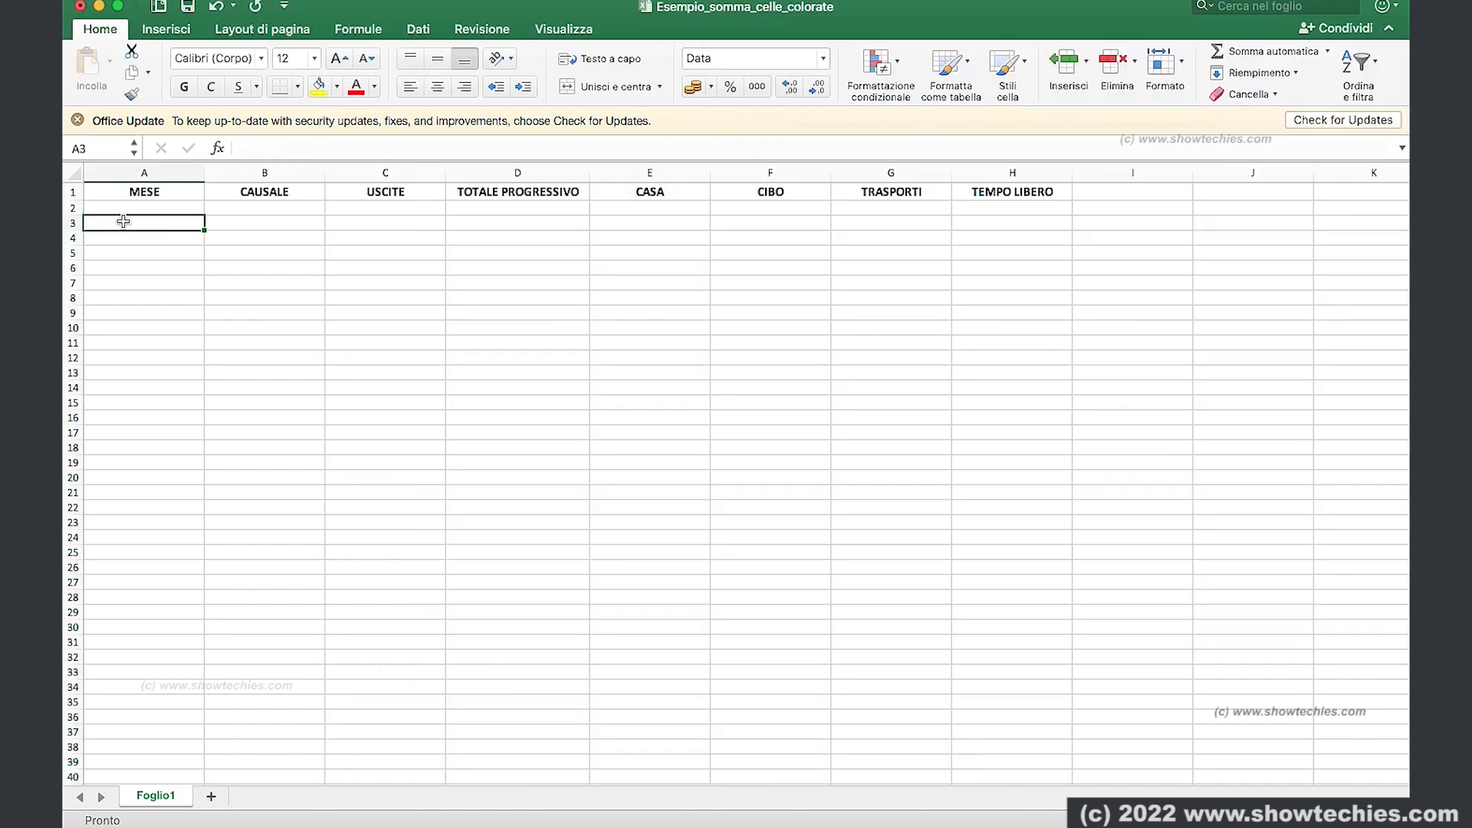
- Enter the first expense in row 3 with date 2/6, reason AUTOSTRADA and amount 50
type("2/6")
key("Tab")
type("AUTOSTRADA")
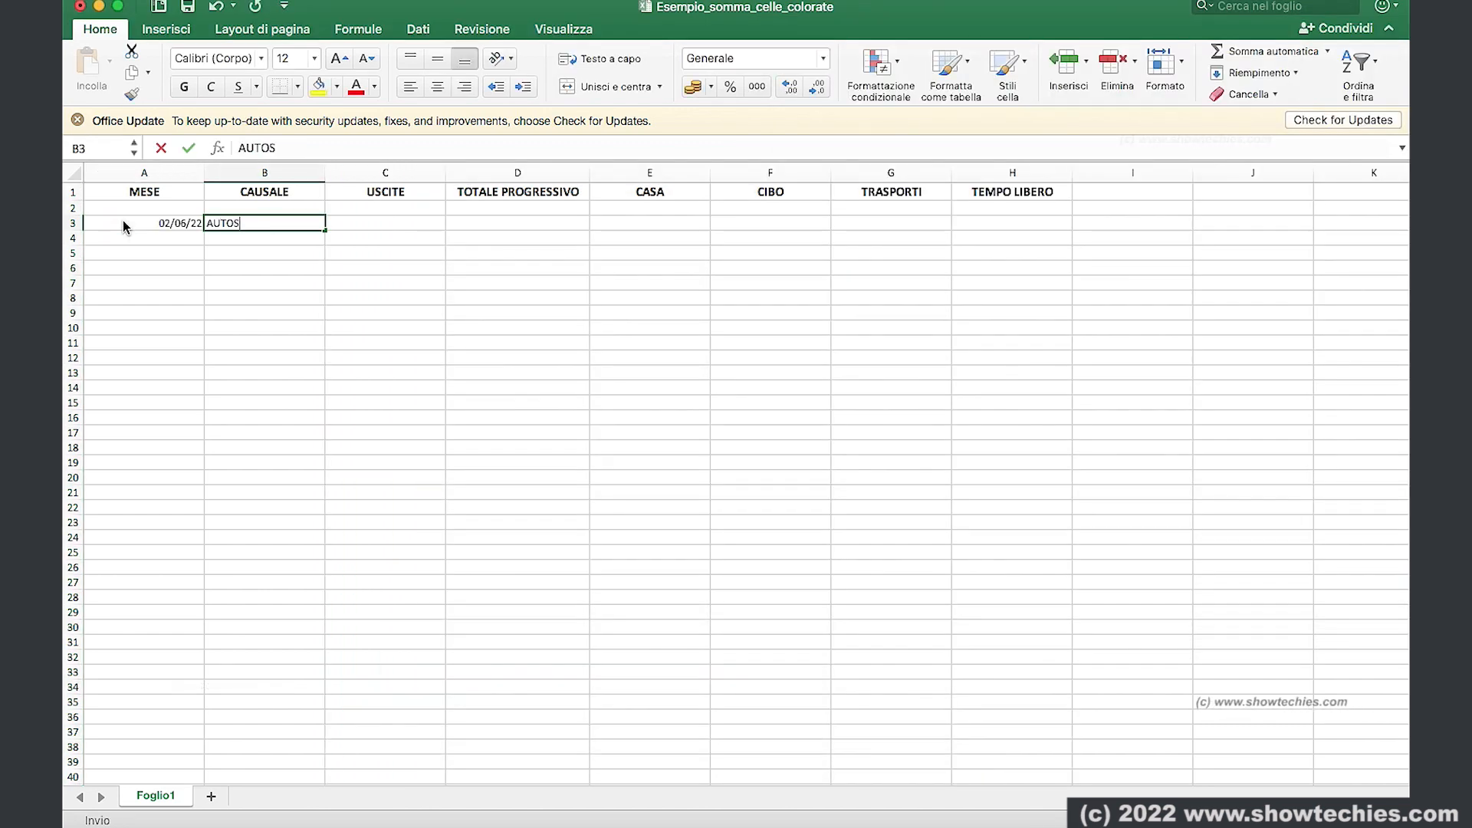
key("Tab")
type("50")
key("Return")
- Enter BENZINA with date 2/6 and amount 80 in row 4, and PIZZERIA with date 3/6 and amount 120 in row 5
type("2/6\tBENZINA\t80 3/6")
key("Tab")
type("PIZZERIA")
key("Tab")
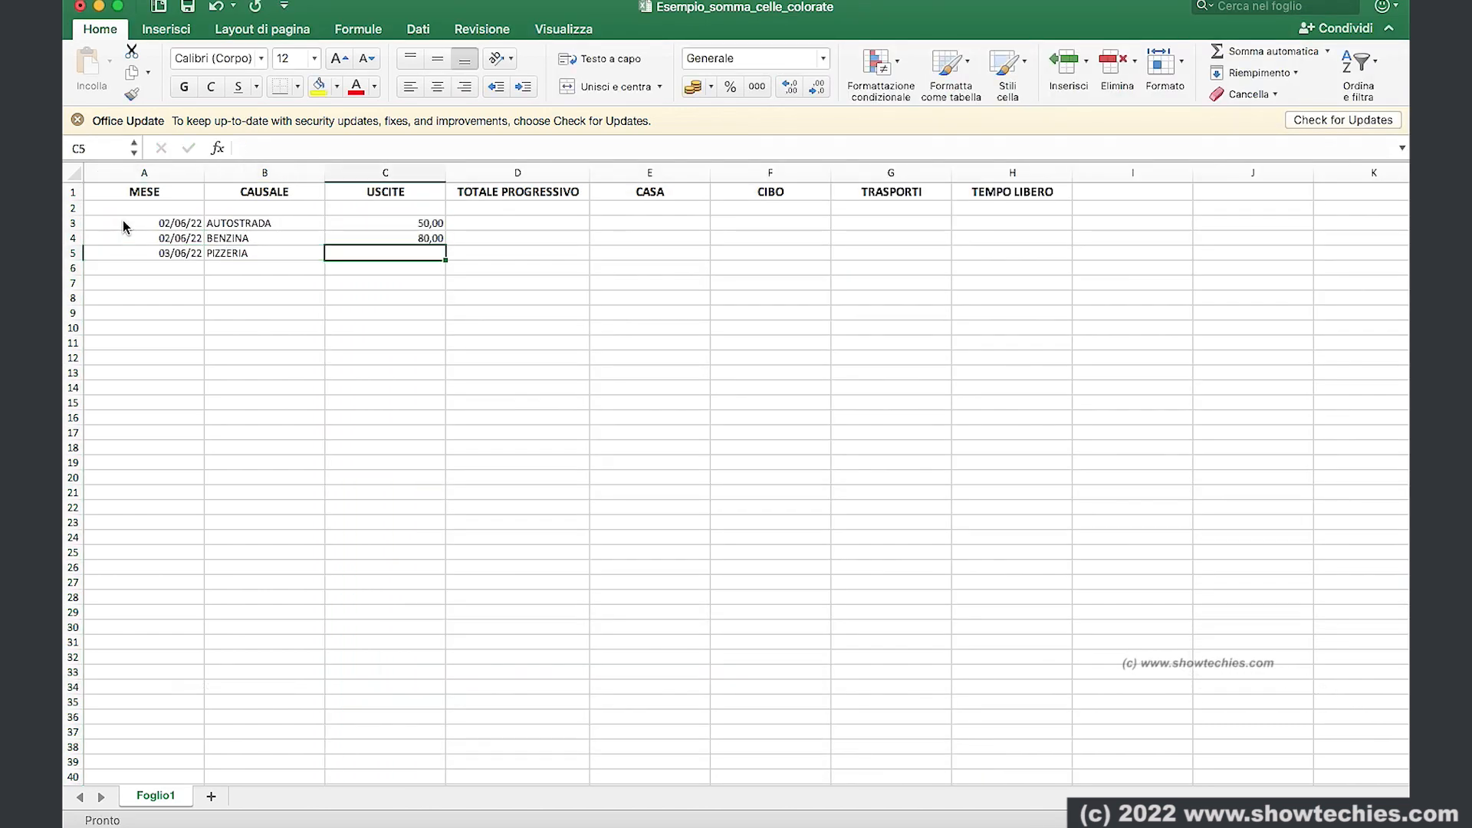
type("120")
key("Return")
- Fill rows 6 to 10: 3/6 SUPERMERCATO 150, 10/6/22 ESEMPIO SENZA COLORE 10, 14/6 BOLLETTE 75, 14/6 MERCATO 40, 27/6/22 RATA MUTUO 823
type("3/6\tSUPERMERCATO\t150 10/6/22\tESEMPIO SENZA COLOR")
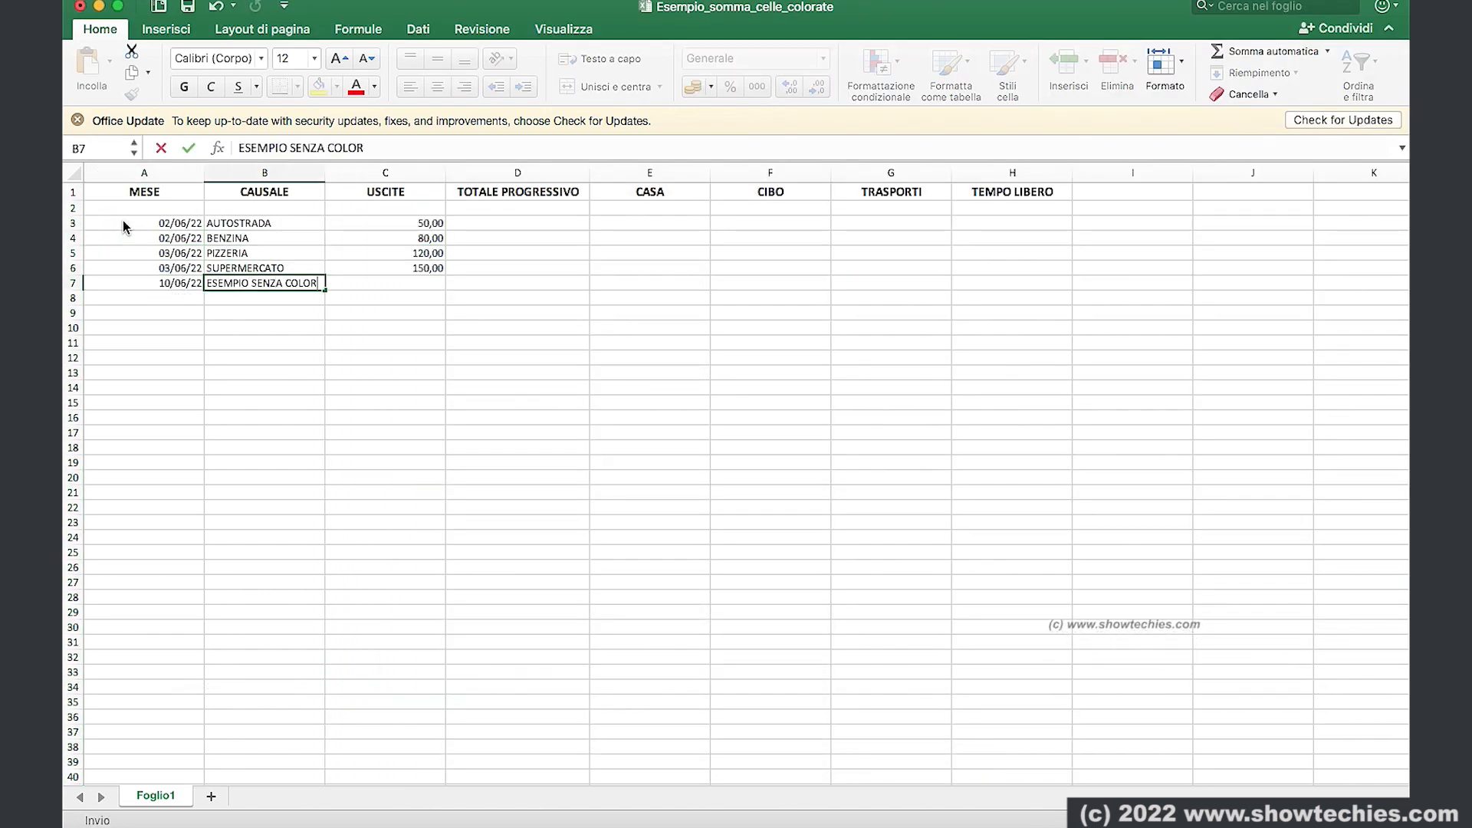
type("E\t10 14/6\tBOLLETTE\t75 14/6\tMERCATO")
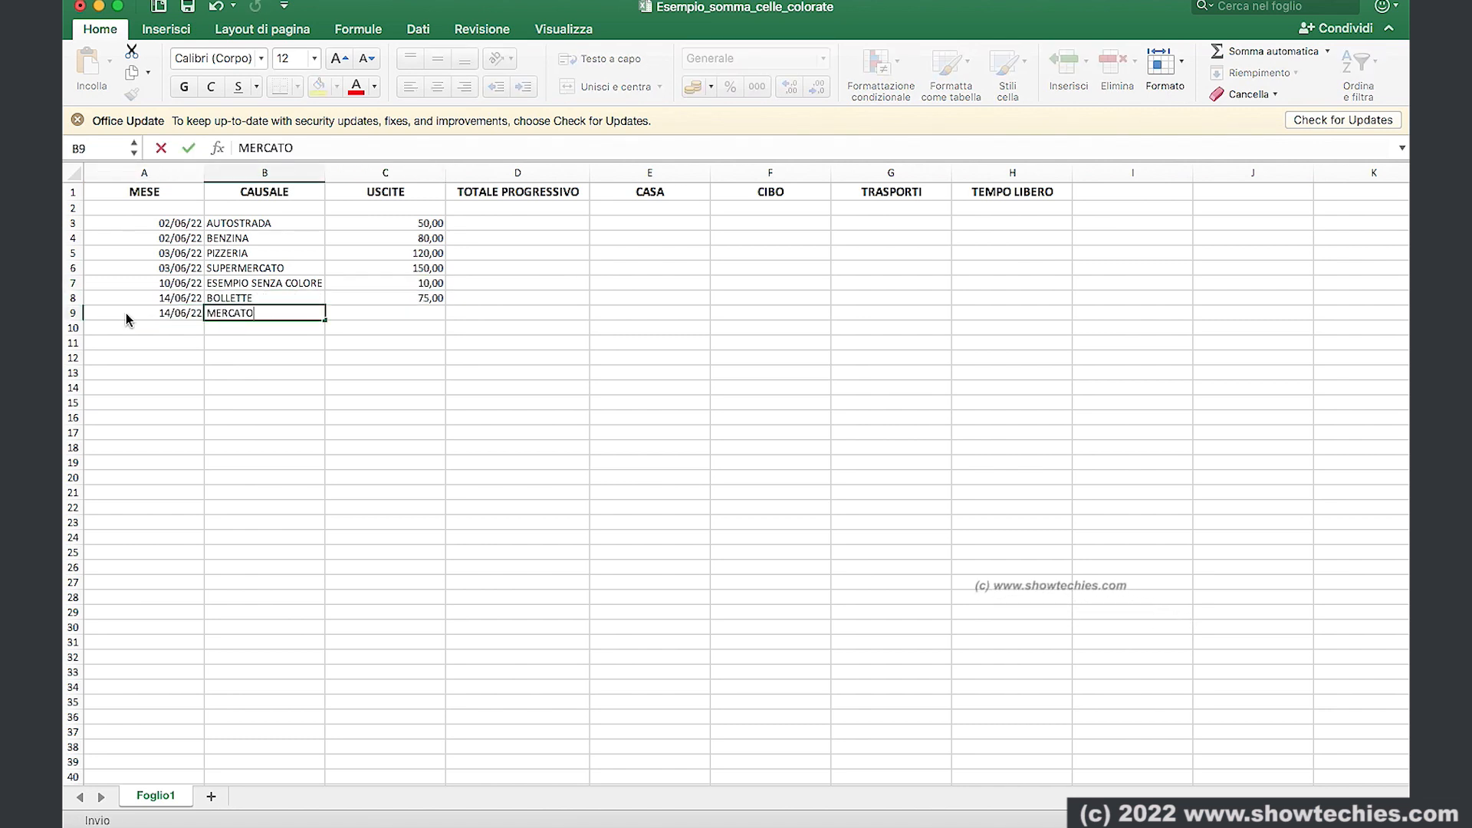
type("\t40 27/6/22\tRATA MUTUO\t823")
- Enter the running-total formula =SOMMA(C3+D2) in cell D3
left_click(518, 222)
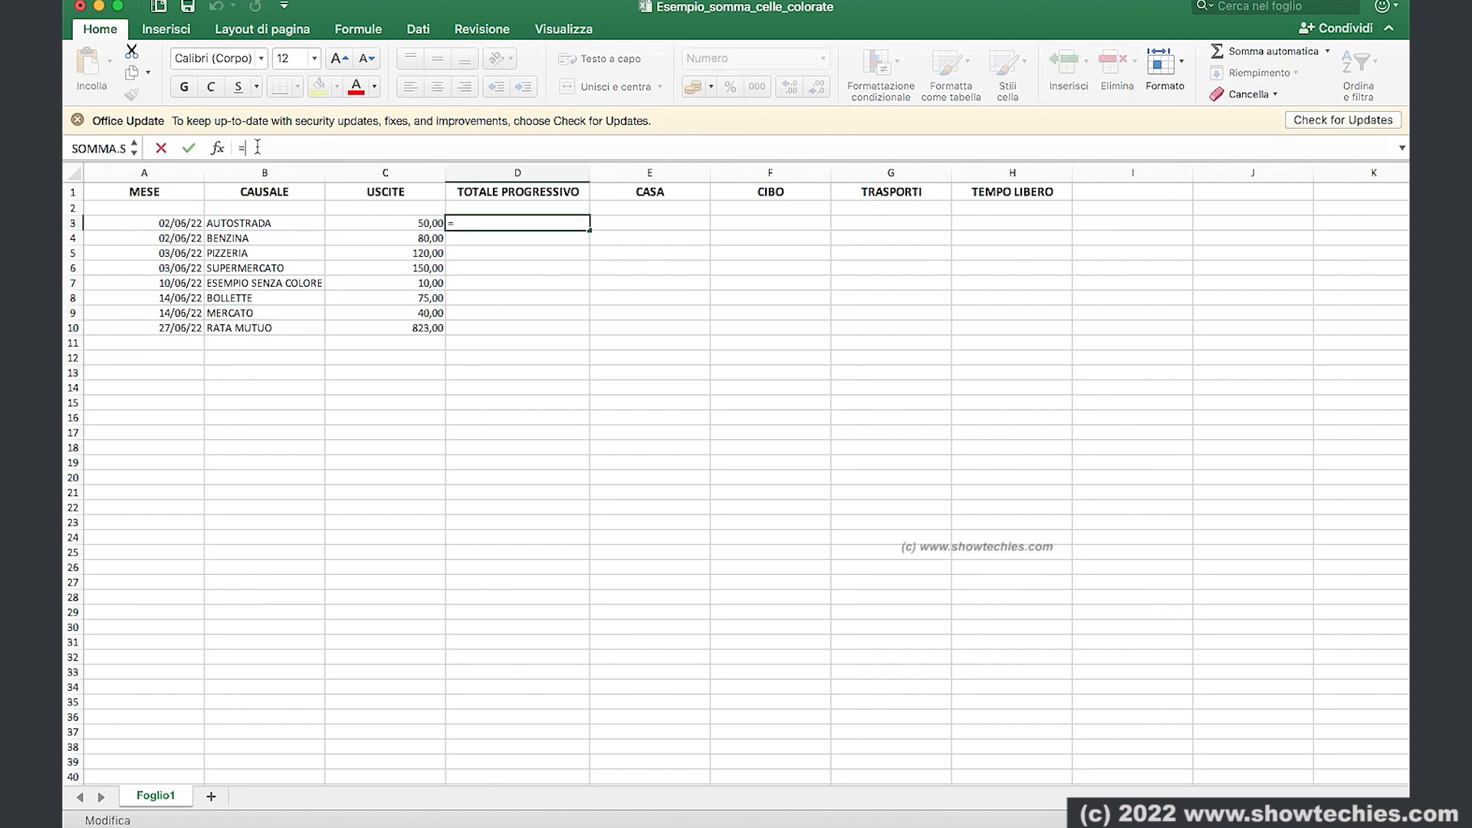
type("=SOMM")
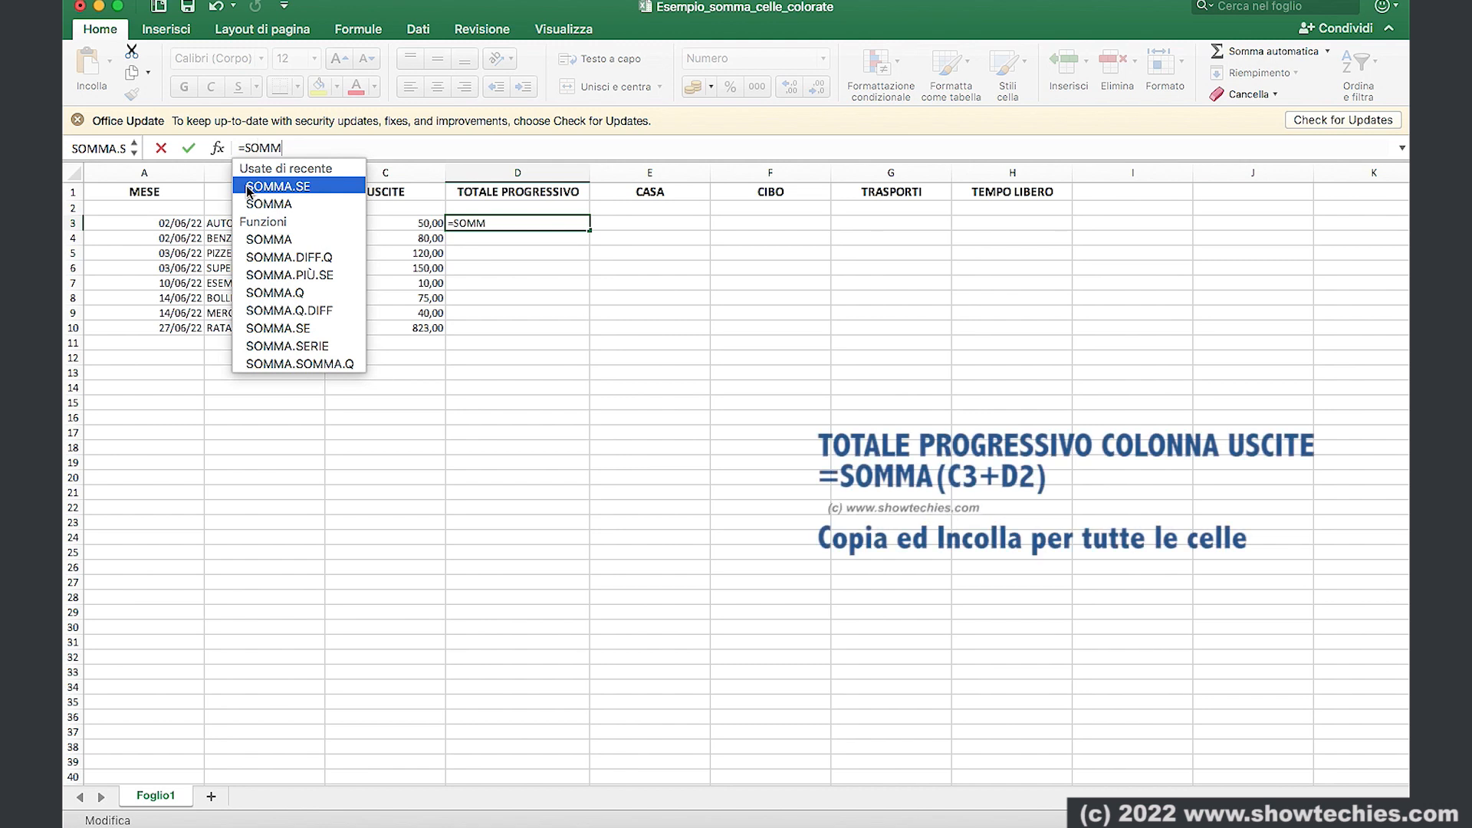
double_click(265, 204)
type("C3")
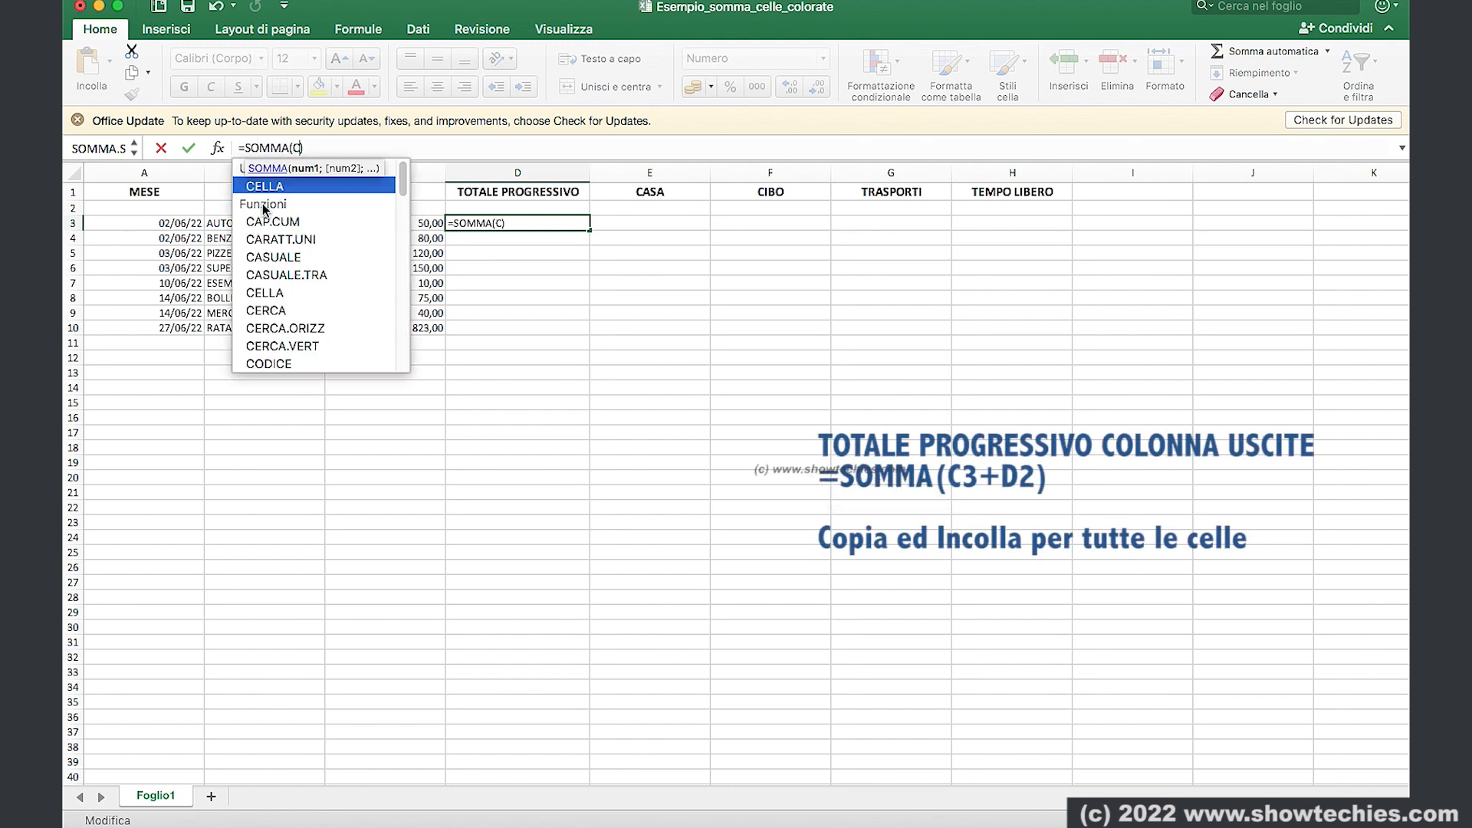
type("+")
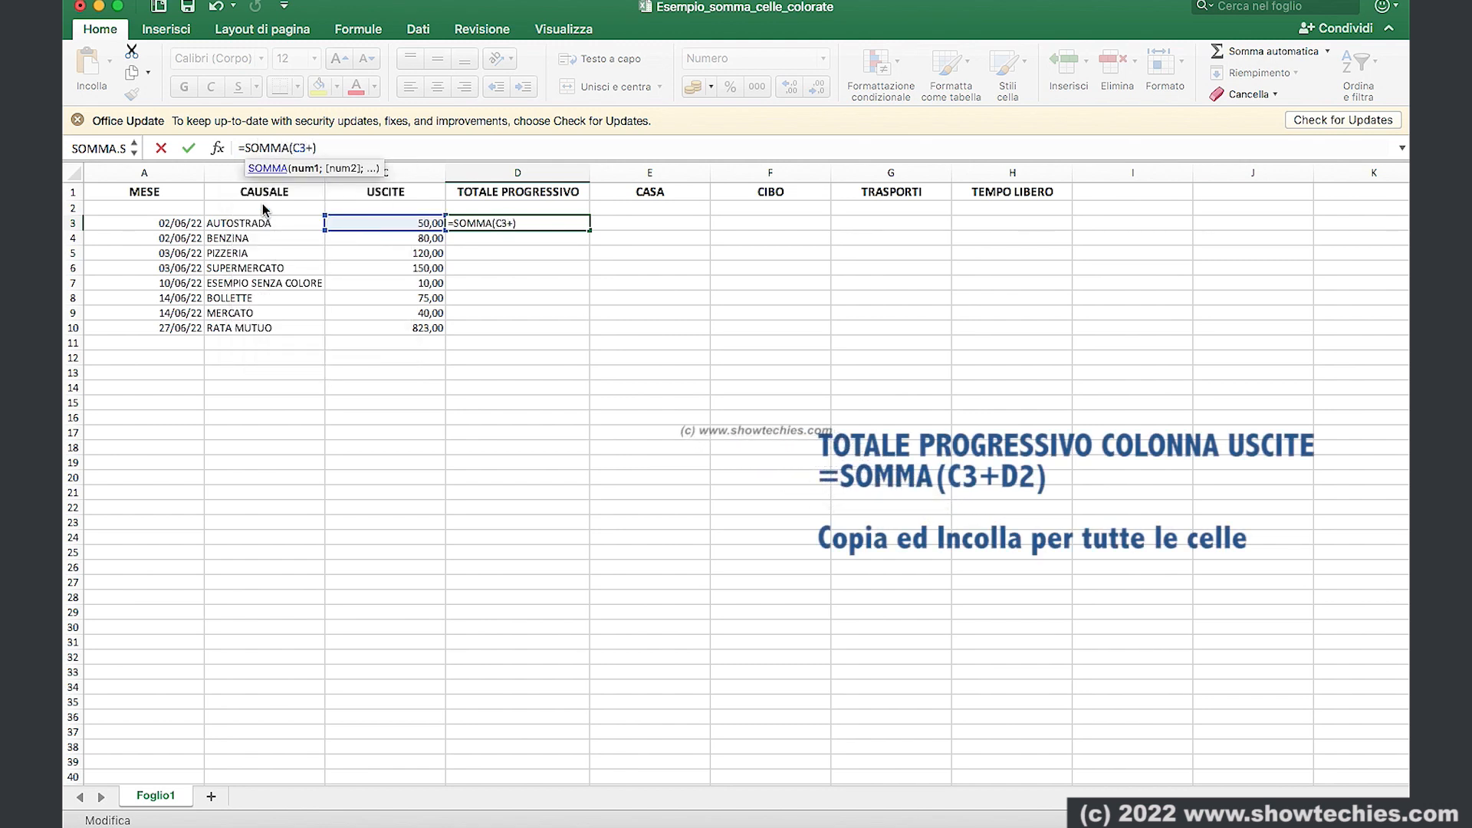
type("D2")
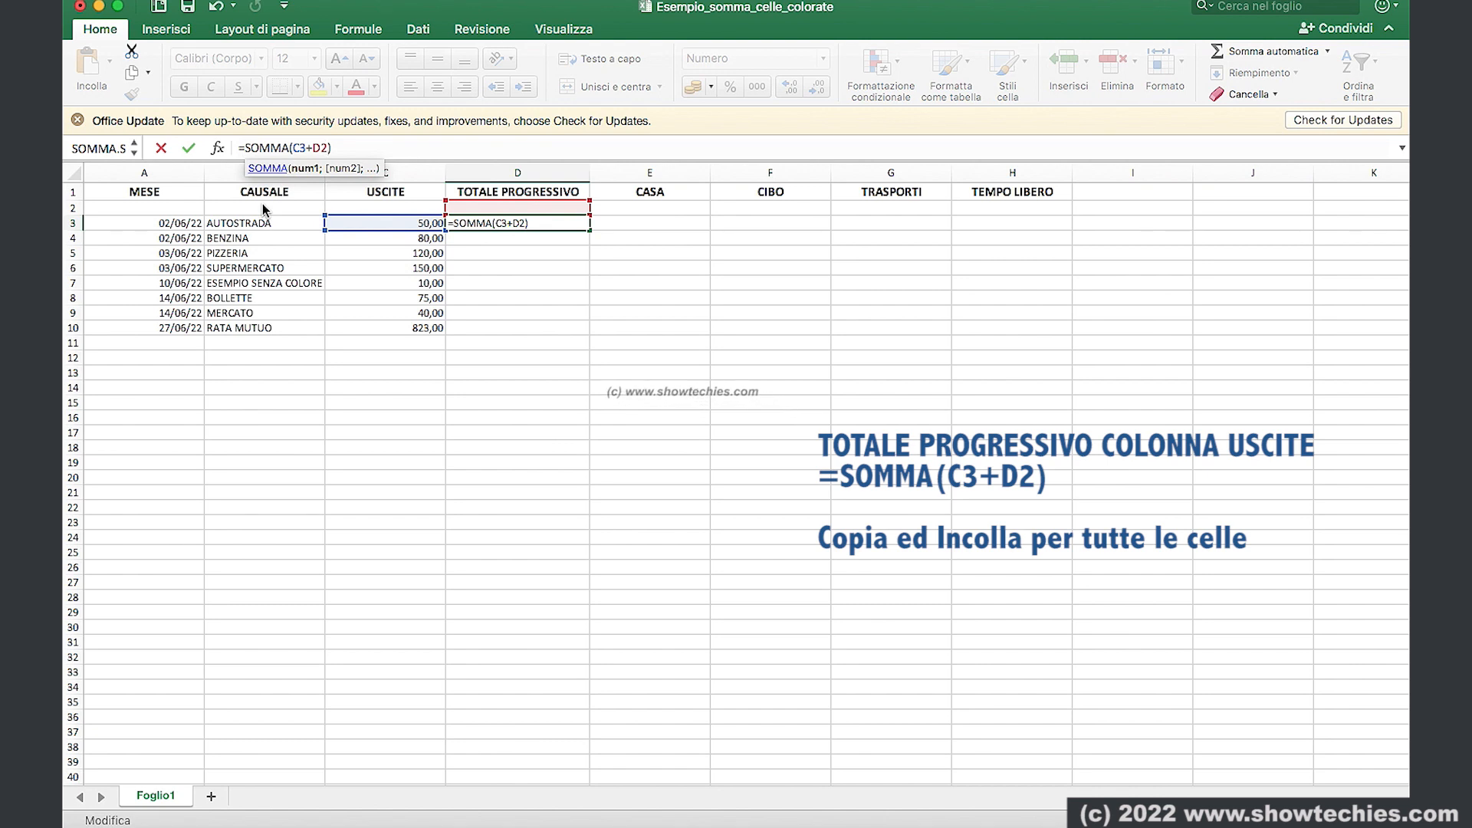
key("Return")
key("Up")
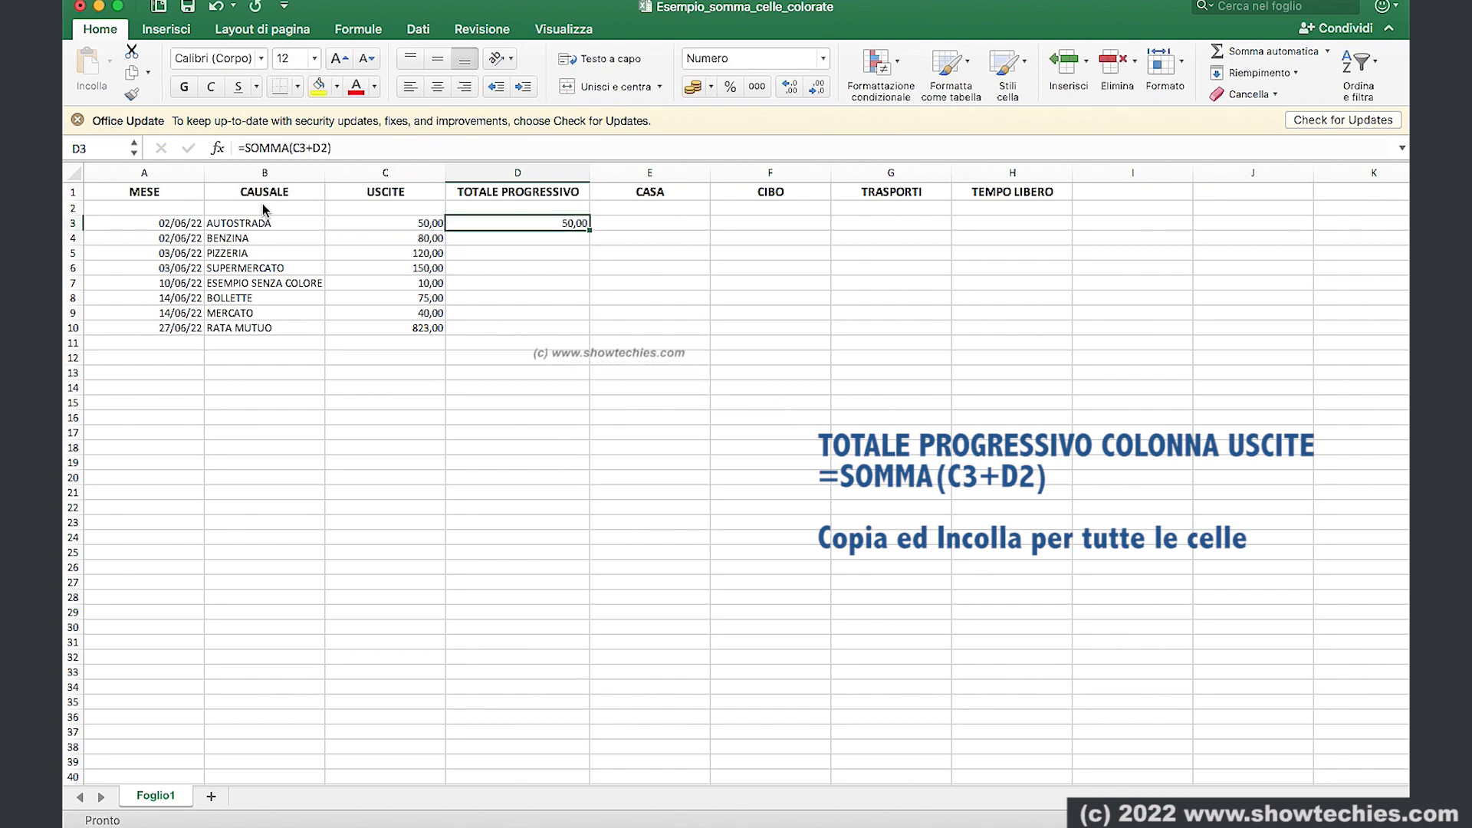
- Copy the running-total formula from D3 into cells D4 to D10
right_click(510, 222)
left_click(555, 249)
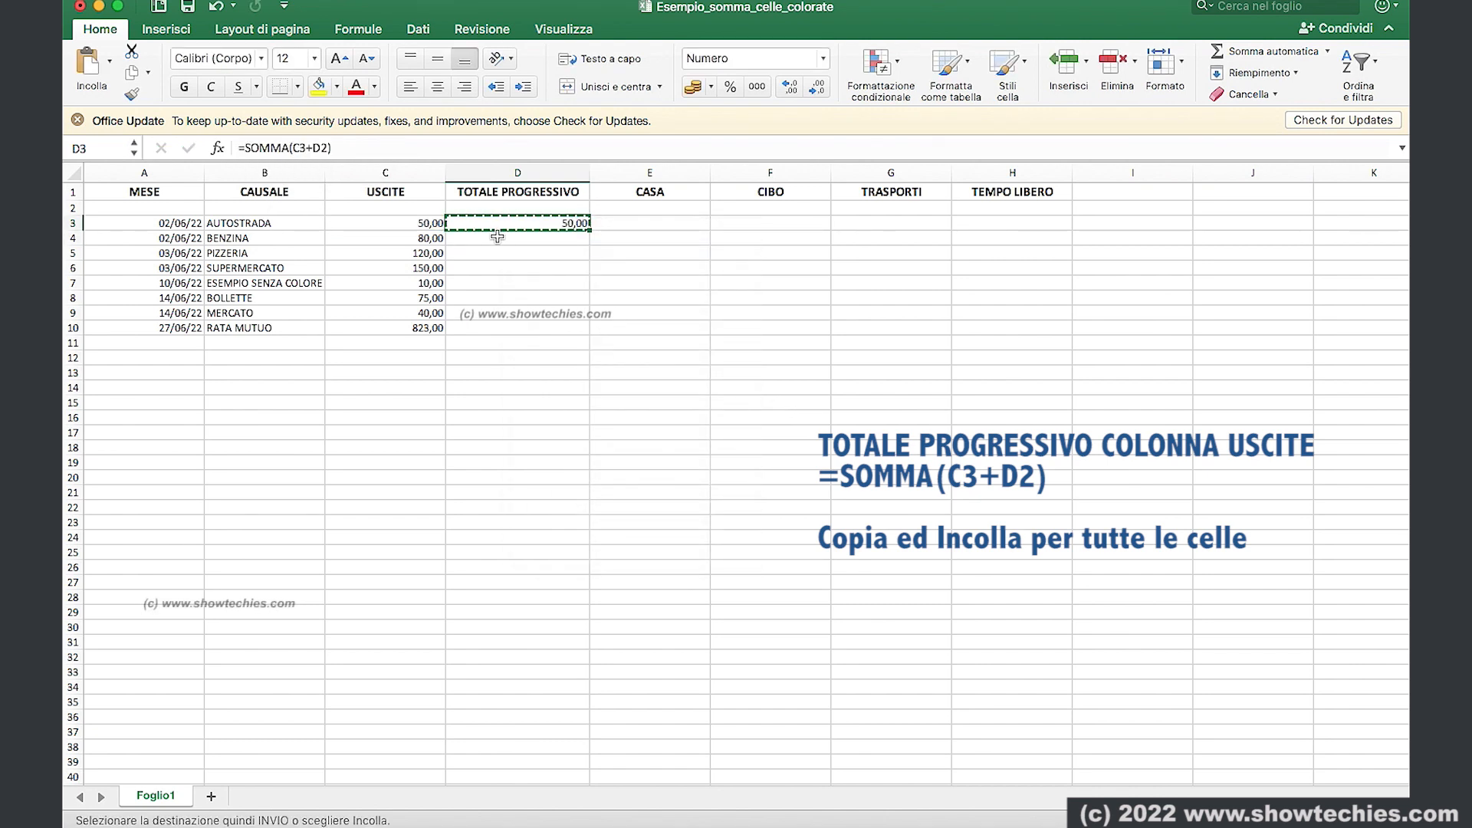
left_click_drag(498, 238, 512, 322)
right_click(513, 322)
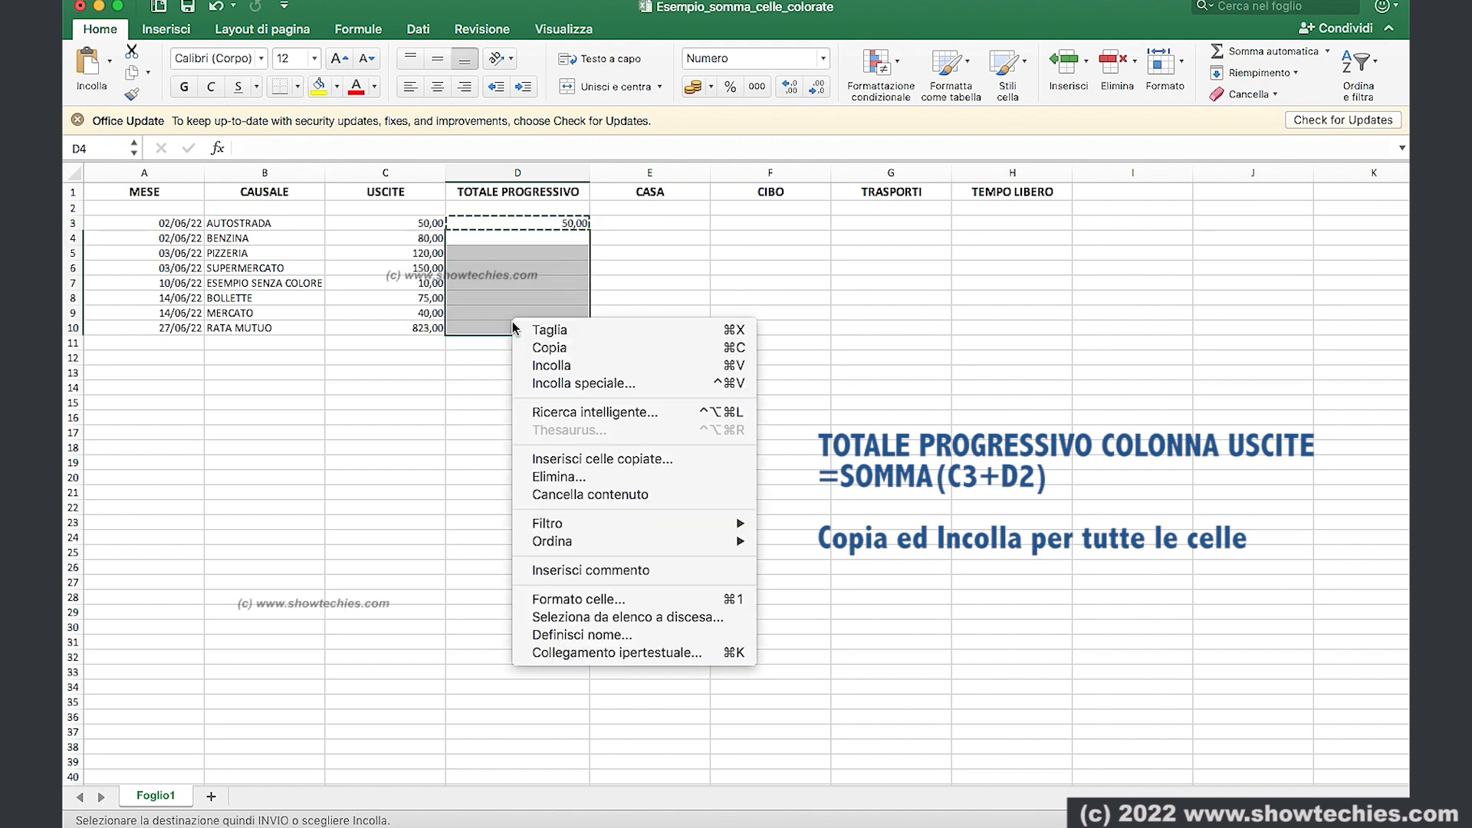
left_click(537, 365)
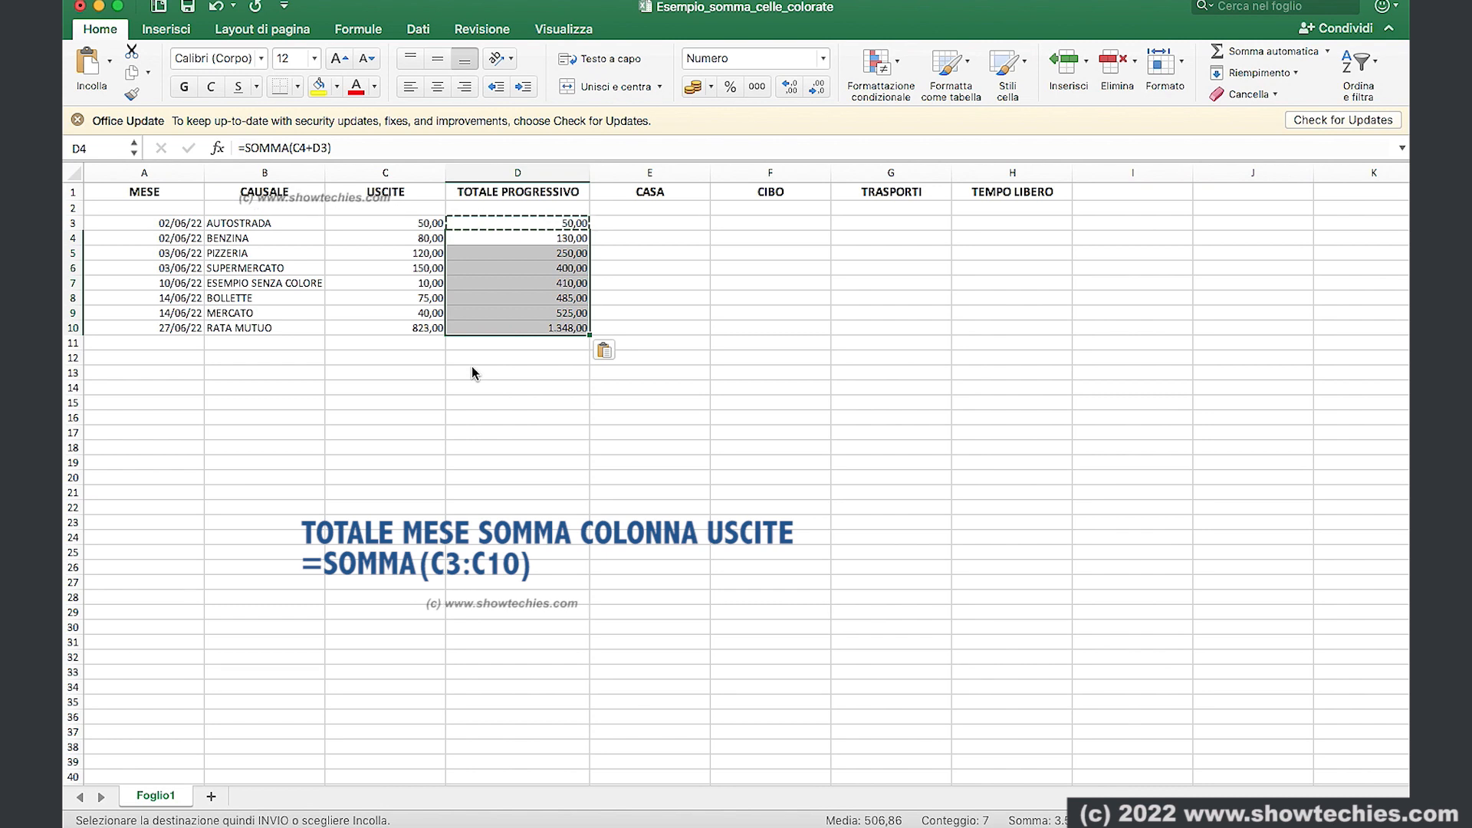
left_click(472, 365)
- Add a bold total row with TOTALE MESE DI GIUGNO 2022 in B12 and =SOMMA(C3:C10) in D12
left_click(265, 357)
type("TOTALE MESE DI GIUGNO 2022")
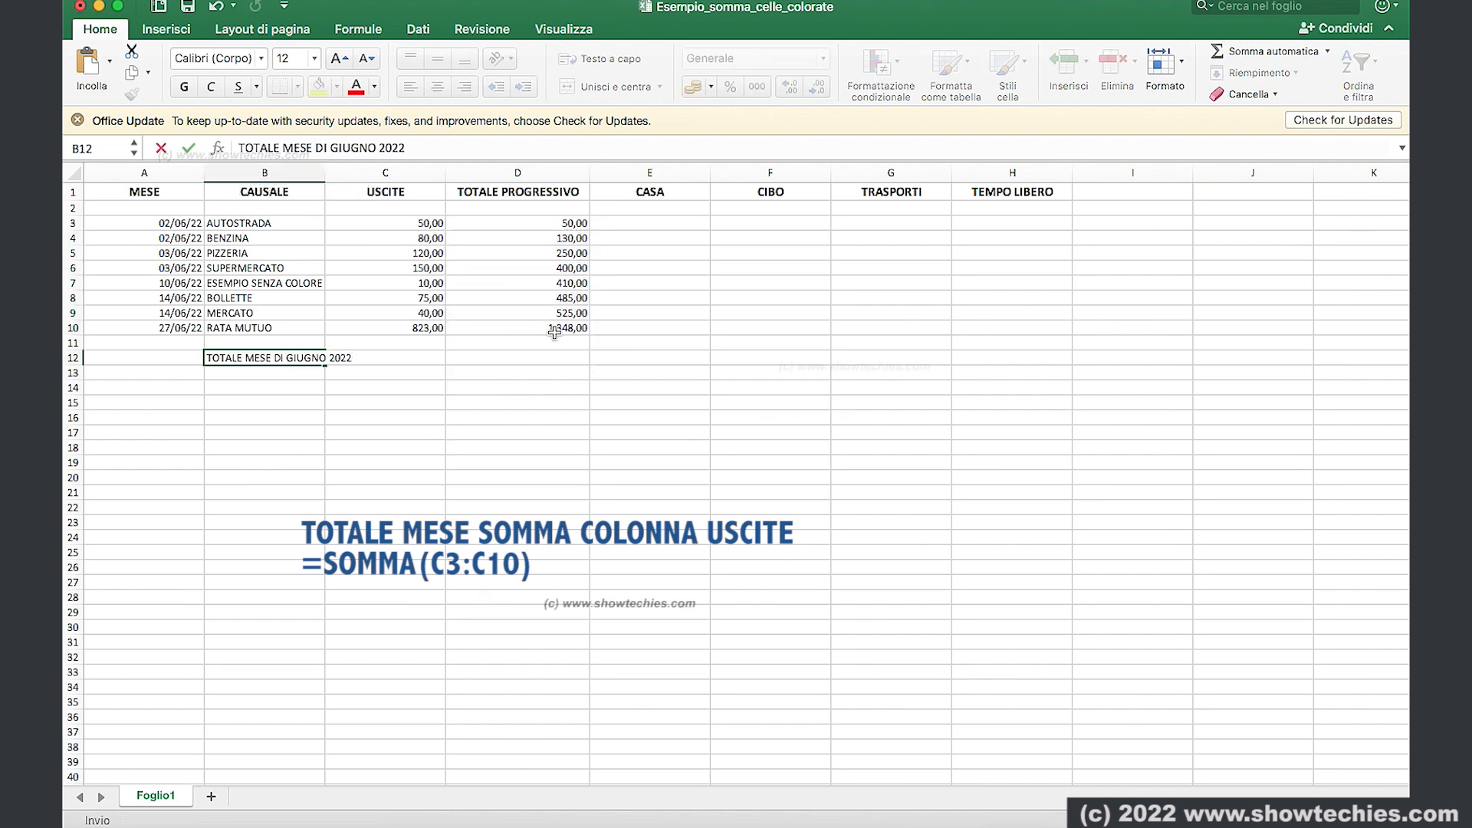
left_click(529, 358)
type("=SOMMA")
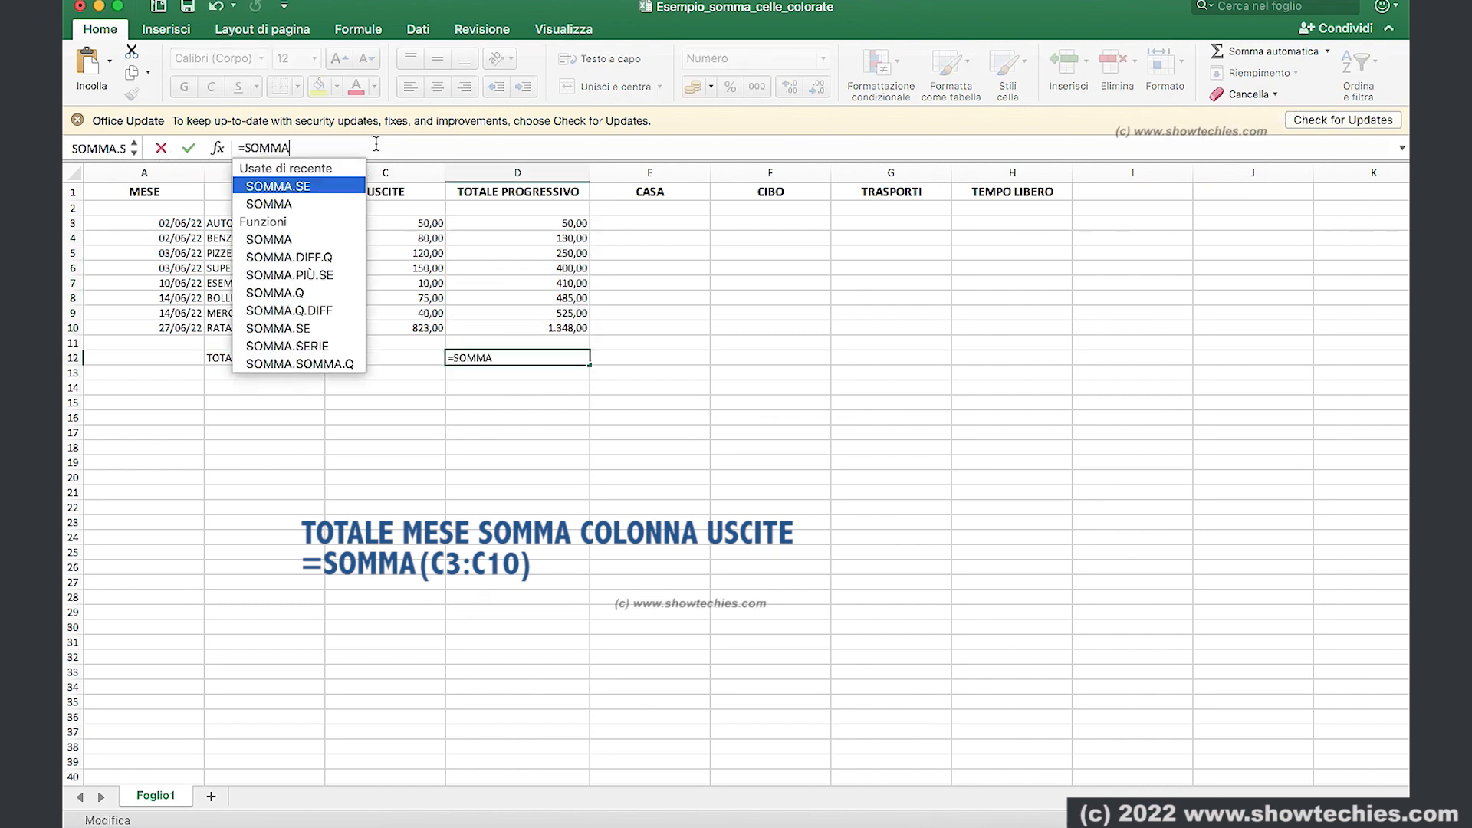
key("Tab")
left_click_drag(419, 222, 427, 331)
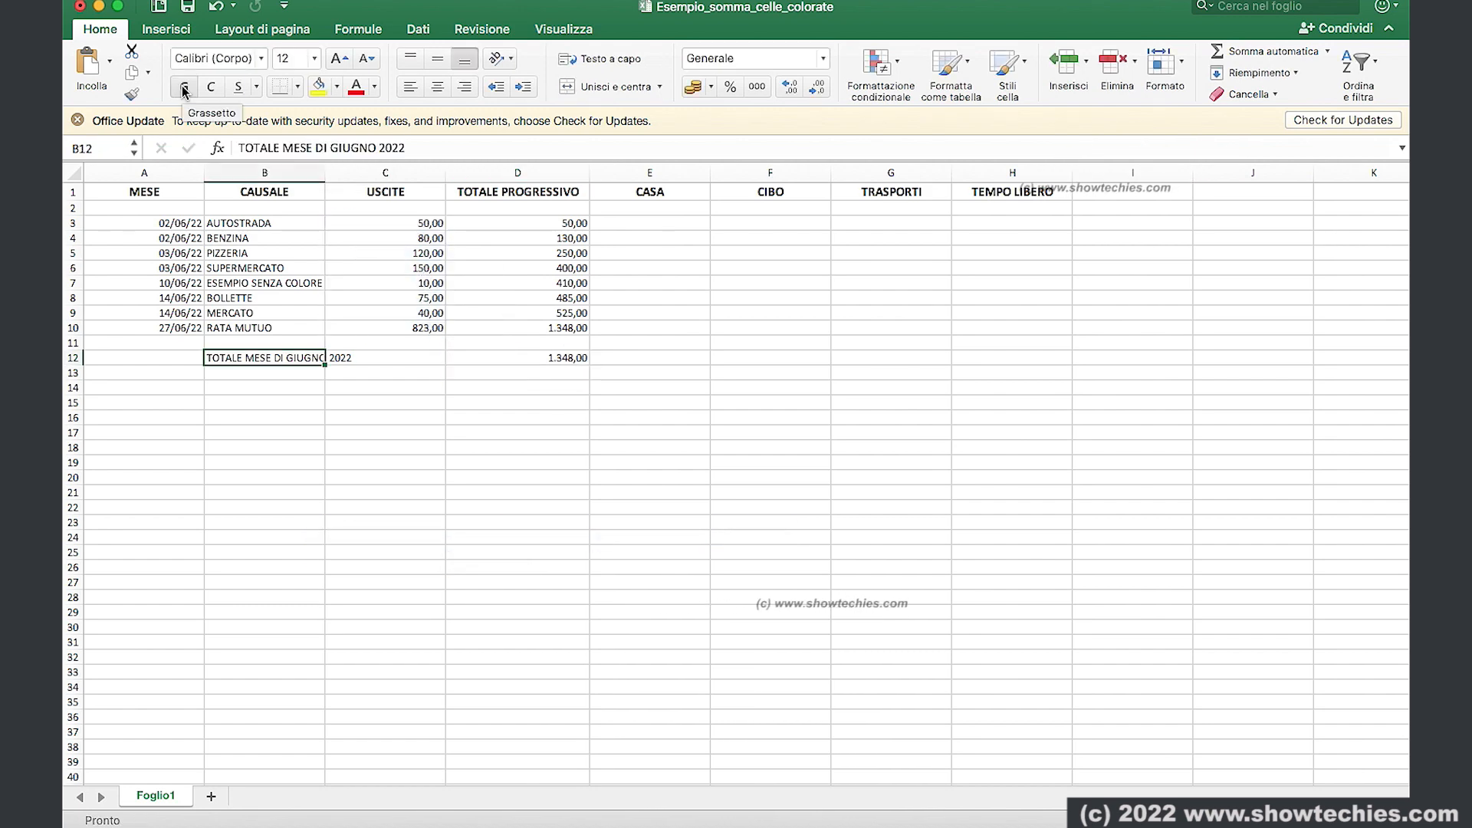
left_click(567, 359)
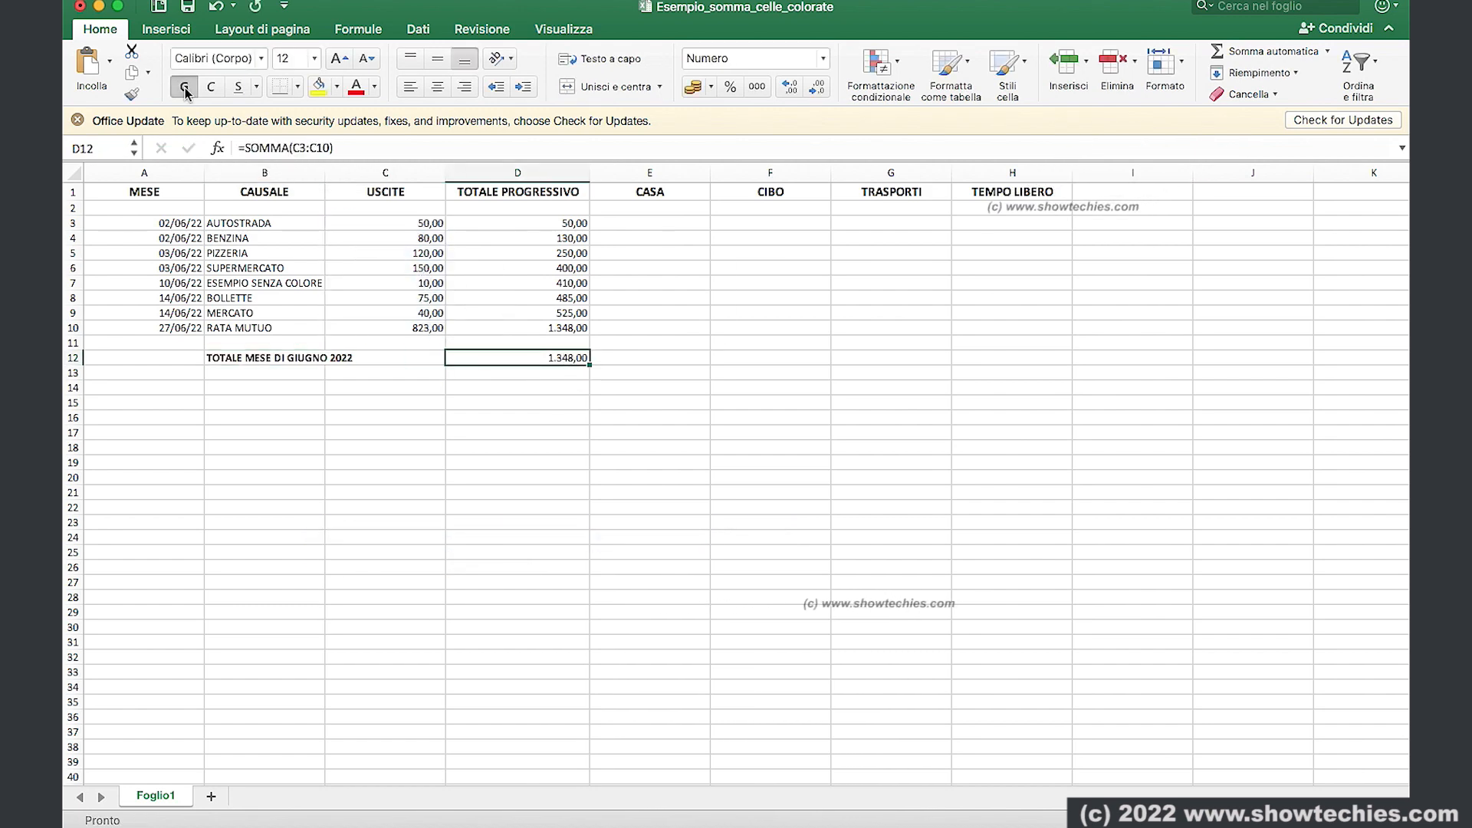
- Open the program's preferences
left_click(514, 4)
mouse_move(603, 301)
left_click(130, 5)
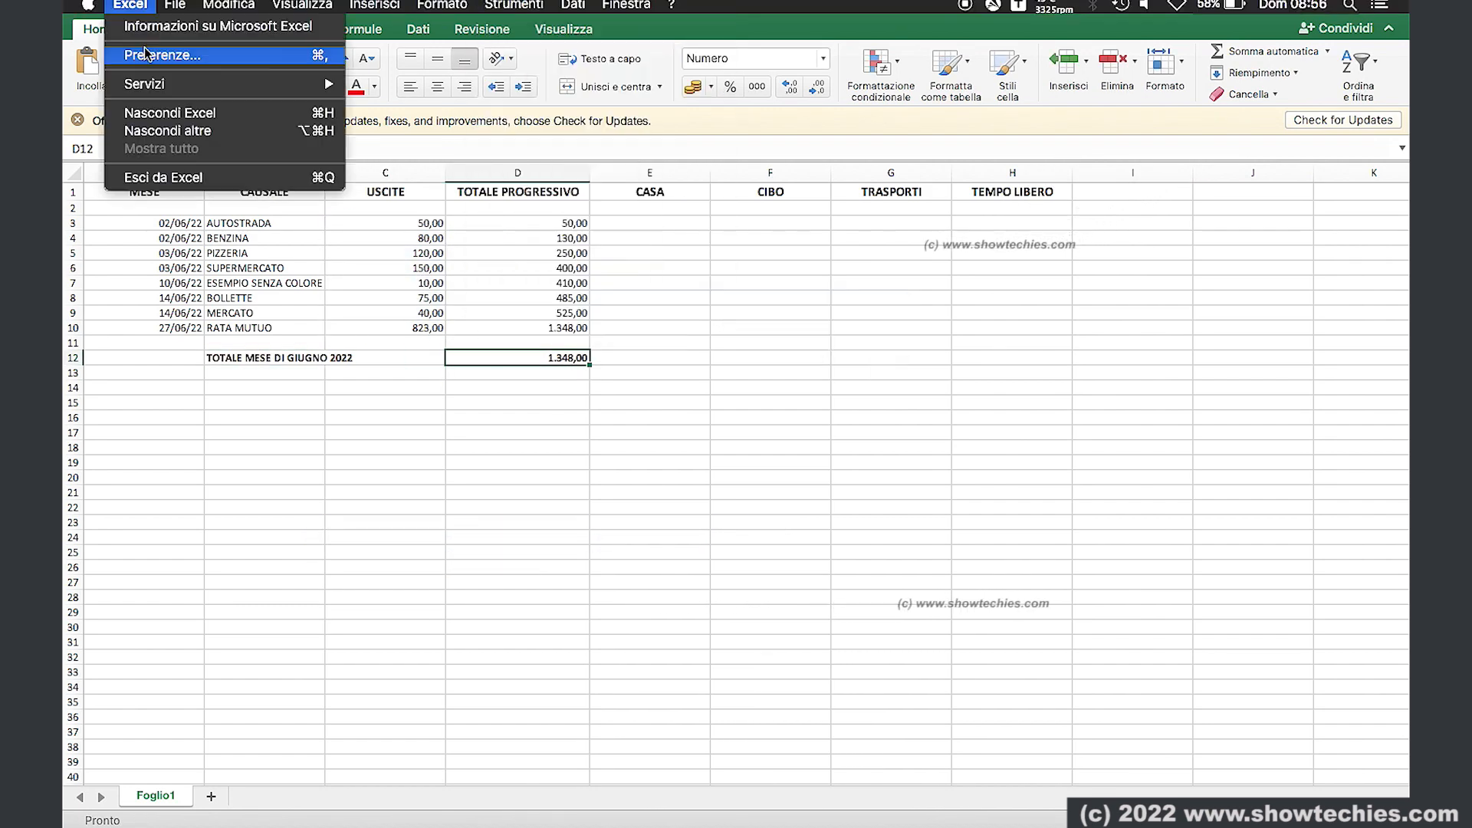
left_click(146, 54)
left_click(657, 413)
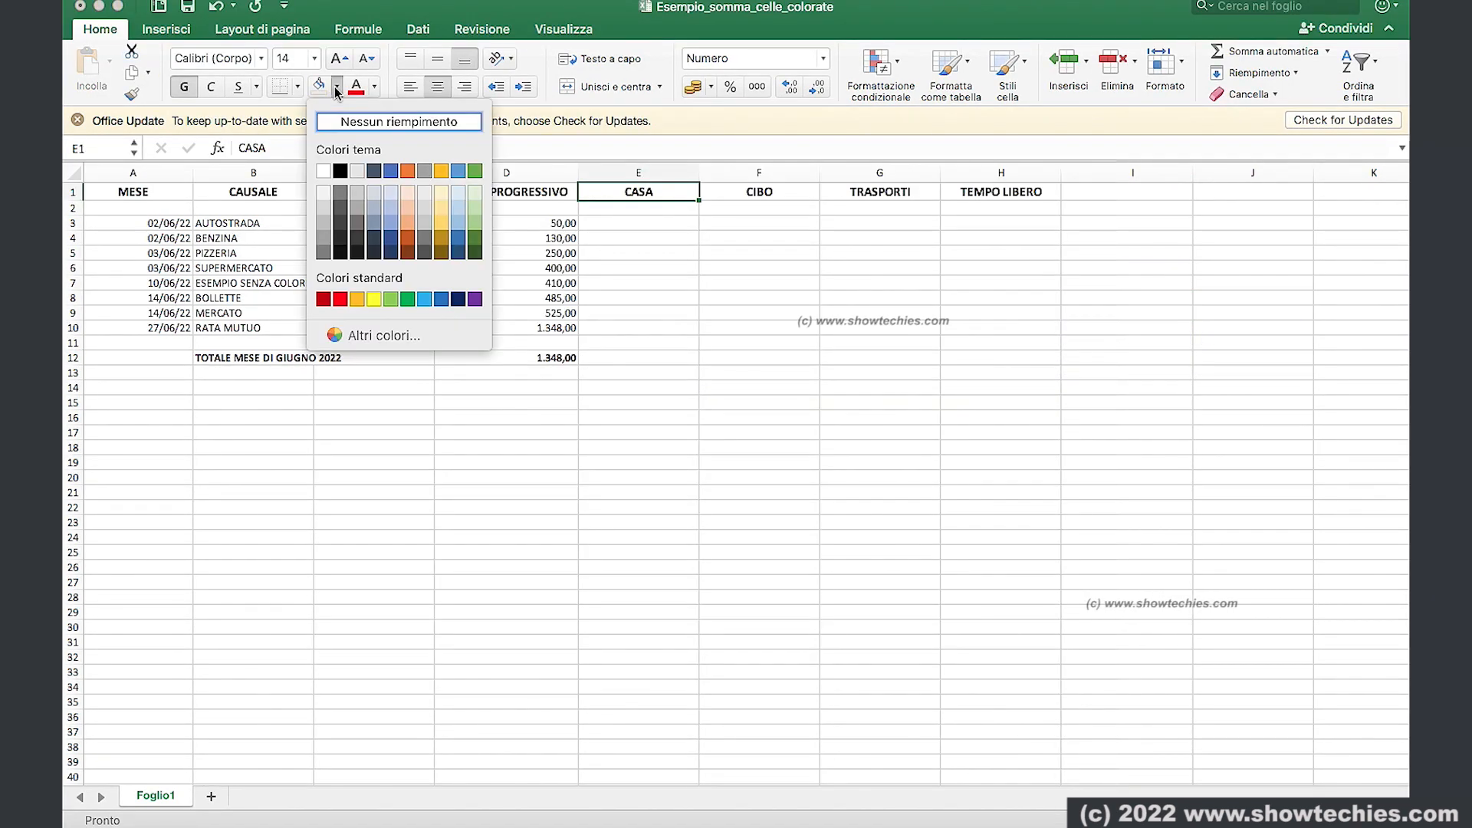
- Fill the category headings with colours: CASA orange, CIBO light blue, TRASPORTI yellow and TEMPO LIBERO light green
left_click(408, 173)
left_click(781, 191)
left_click(338, 87)
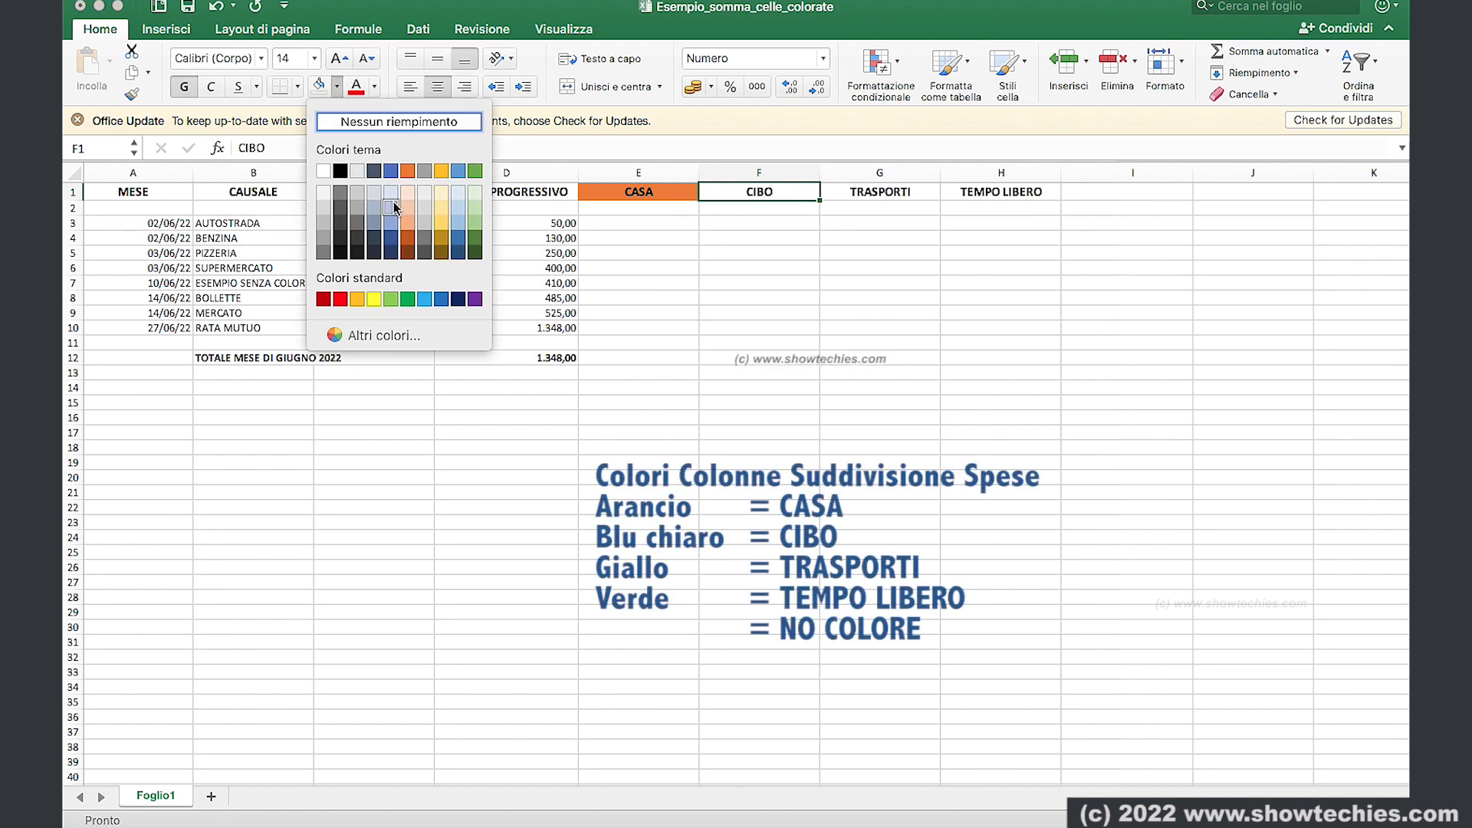
left_click(393, 207)
left_click(860, 192)
left_click(336, 88)
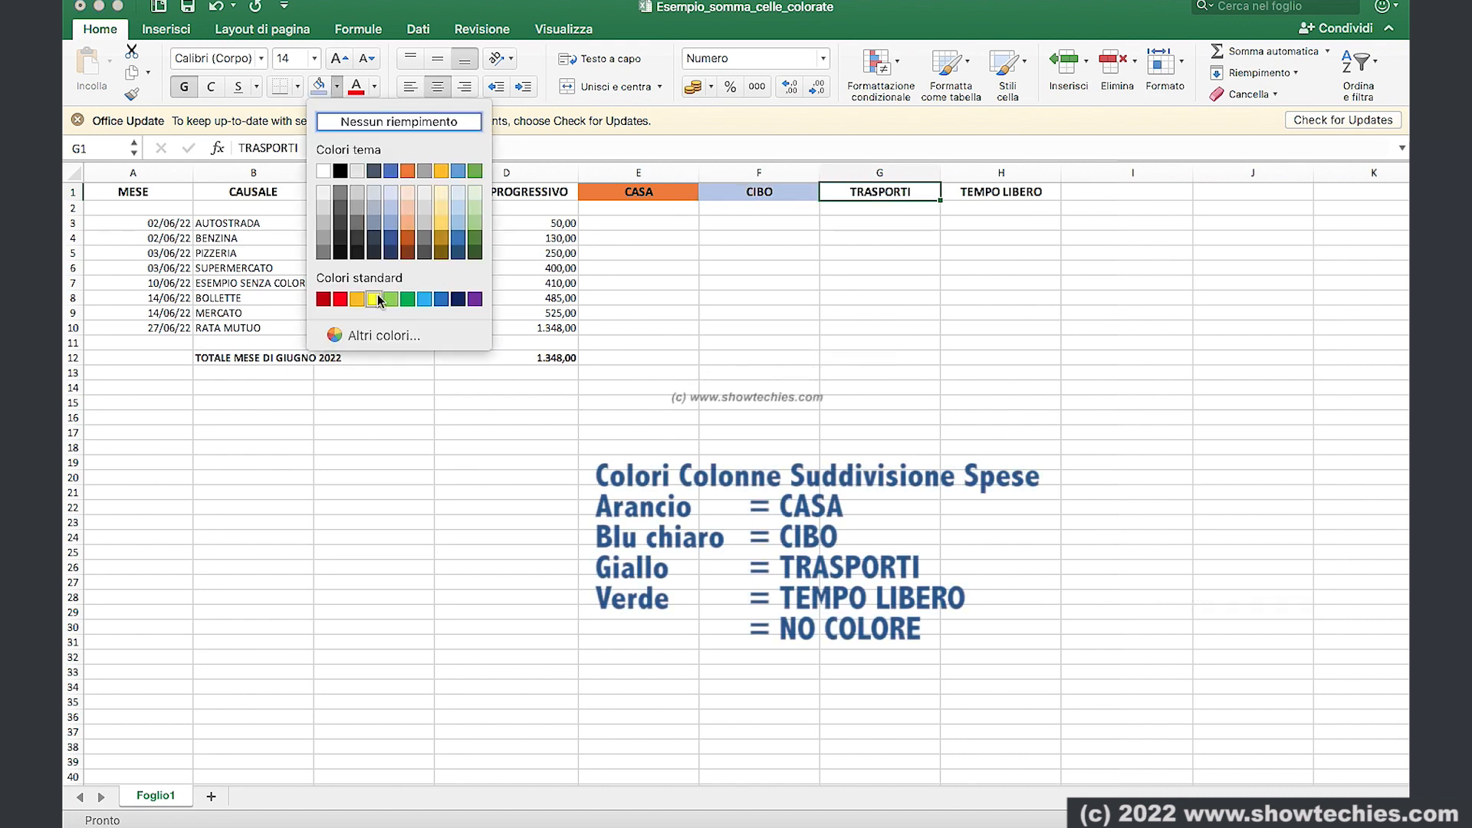
left_click(375, 299)
left_click(964, 195)
left_click(337, 87)
left_click(475, 207)
- Fill the AUTOSTRADA and BENZINA cells with yellow and the PIZZERIA cell with light green
left_click_drag(253, 222, 257, 238)
left_click(337, 87)
left_click(375, 301)
left_click(261, 253)
left_click(337, 86)
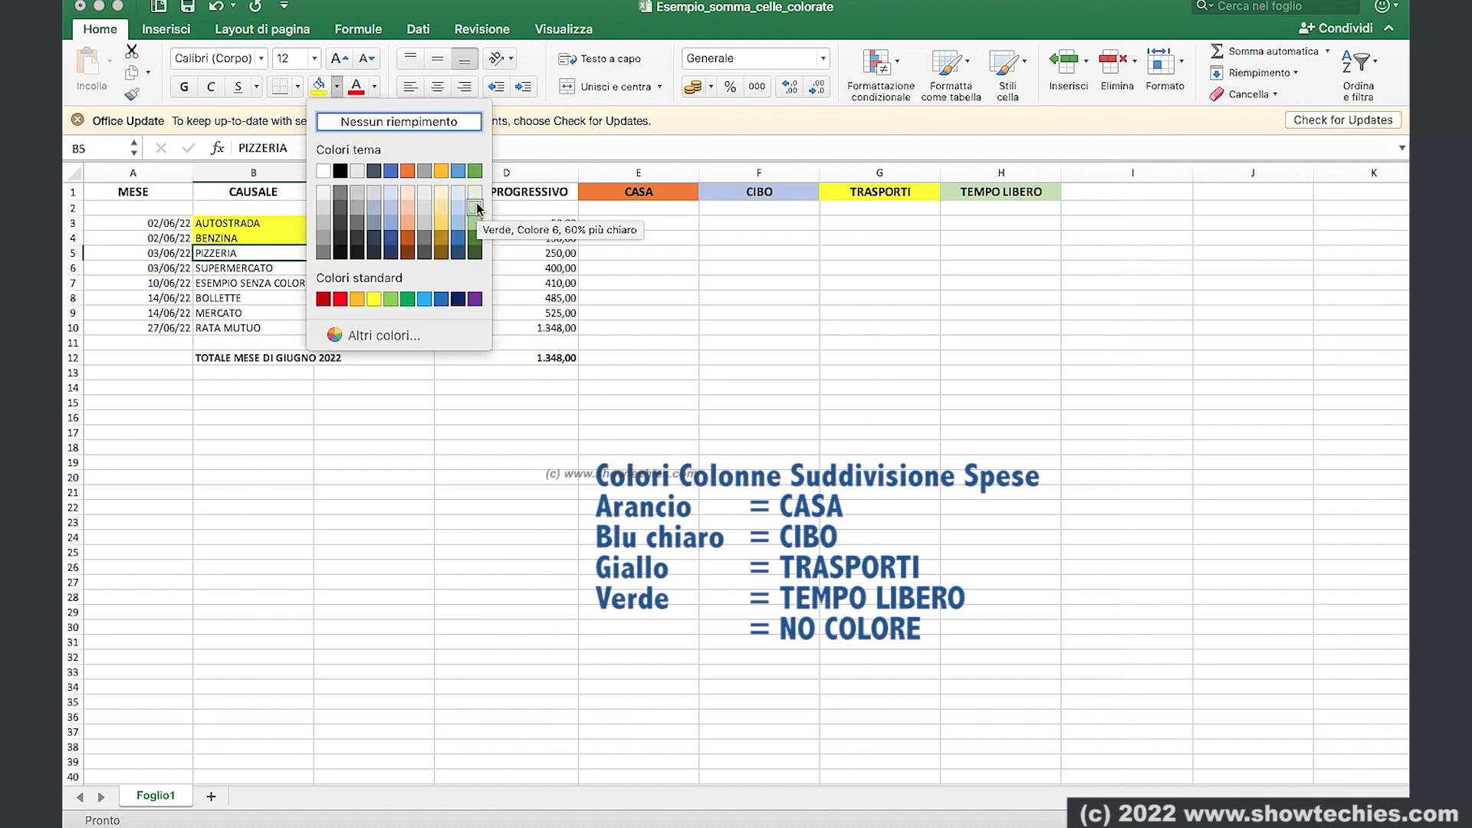
left_click(476, 207)
- Fill the SUPERMERCATO cell with light blue and the BOLLETTE cell with orange
left_click(264, 268)
left_click(337, 87)
left_click(392, 207)
left_click(290, 297)
left_click(337, 87)
left_click(407, 170)
- Fill the MERCATO cell with light blue and the RATA MUTUO cell with orange
left_click(257, 313)
left_click(337, 86)
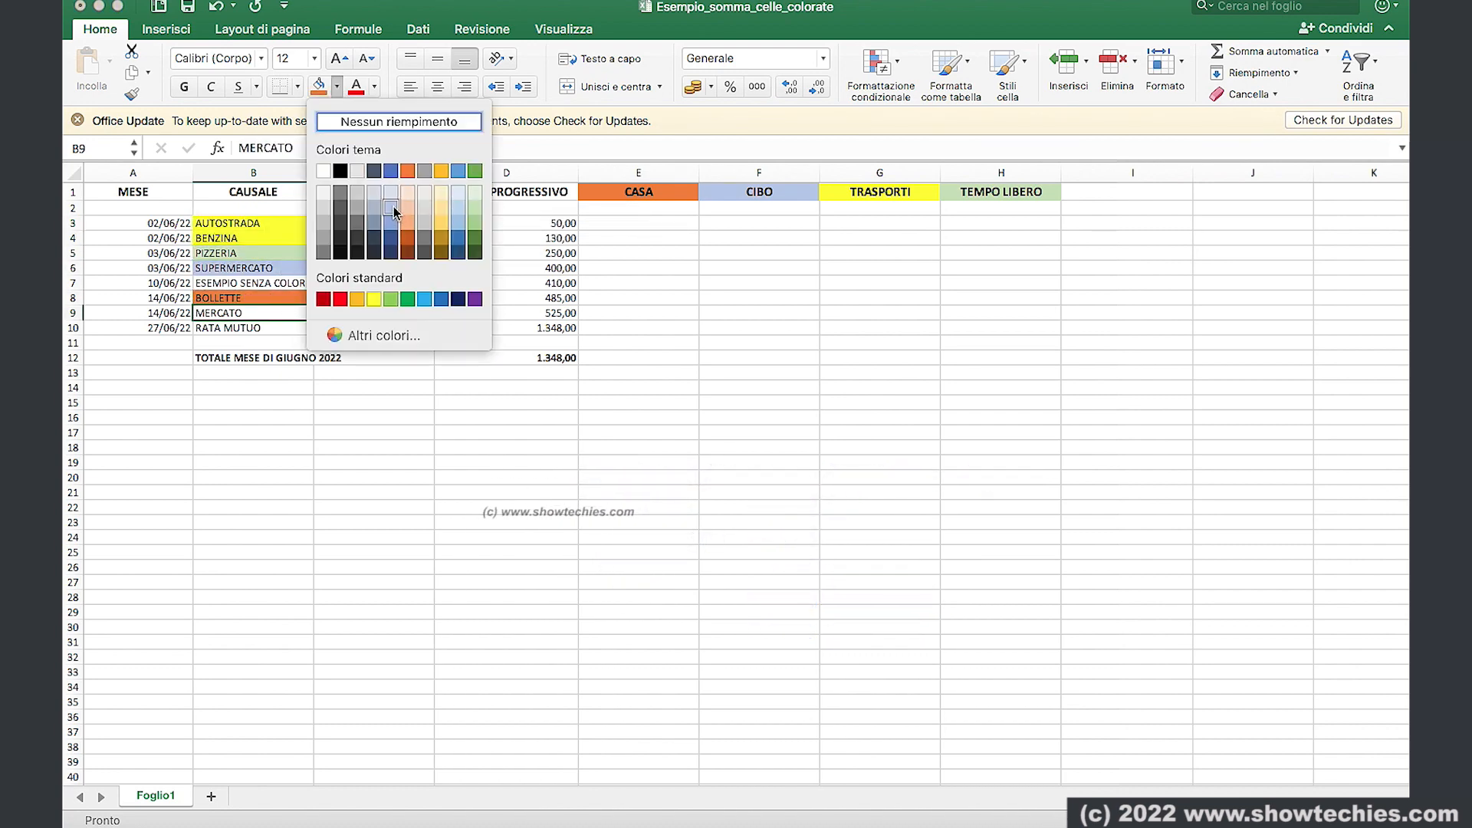
left_click(392, 207)
left_click(257, 328)
left_click(337, 86)
left_click(406, 171)
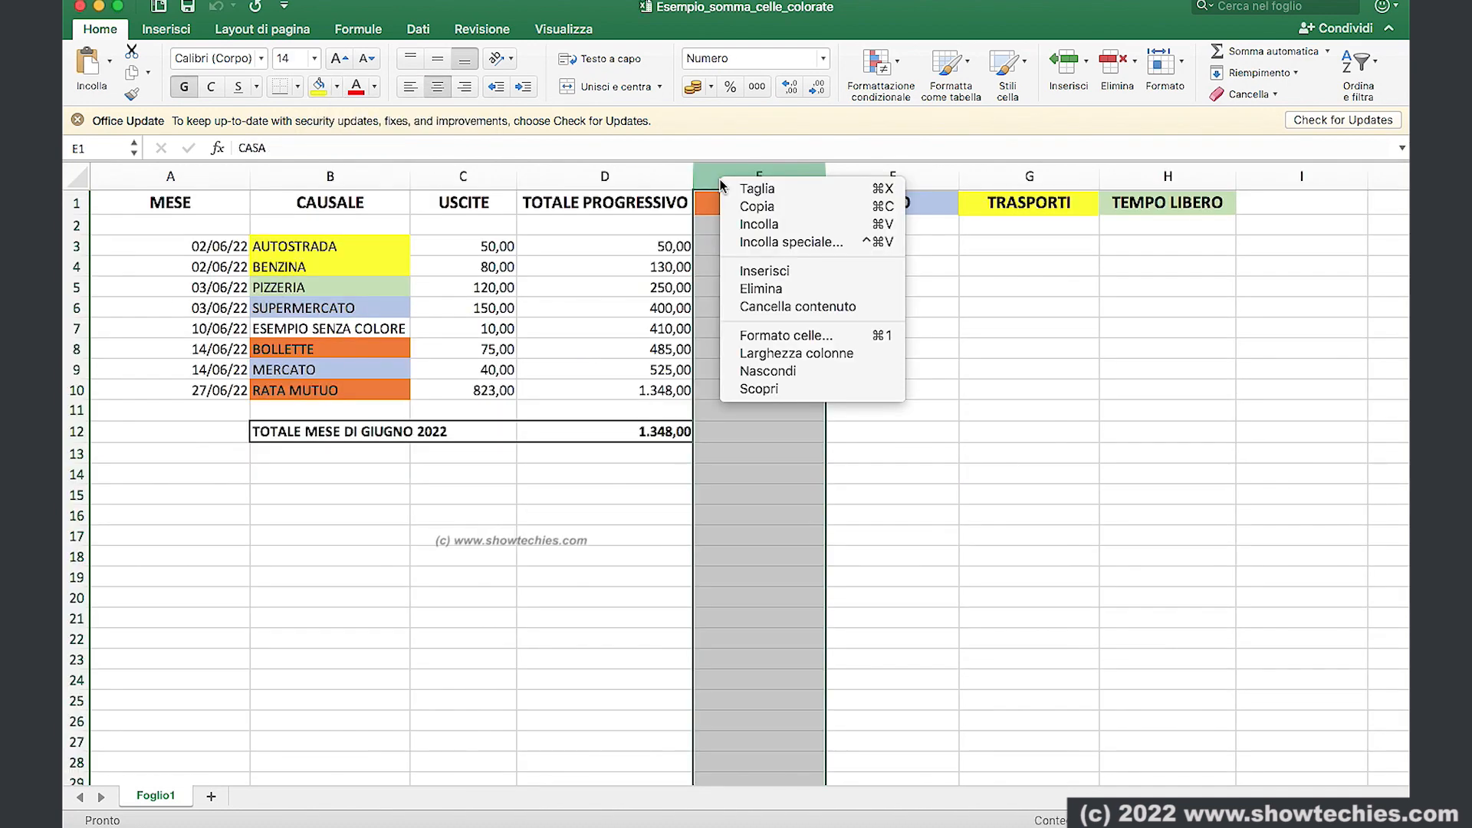
- Insert an Idcolore column before CASA and, from E3, define the name Idcolore as =INFO.CELLA(38; Foglio1! B3)
left_click(755, 275)
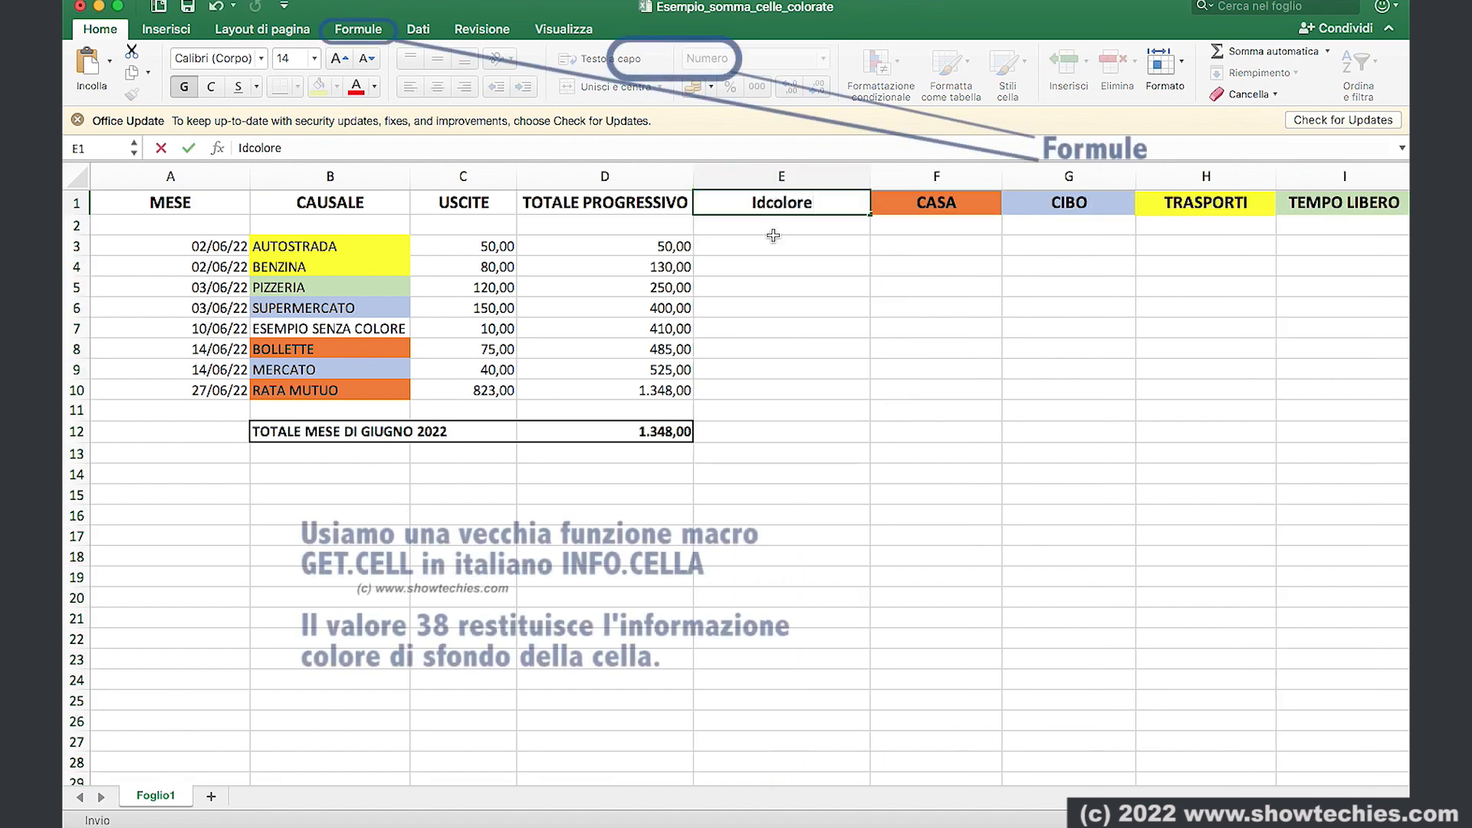
left_click(372, 35)
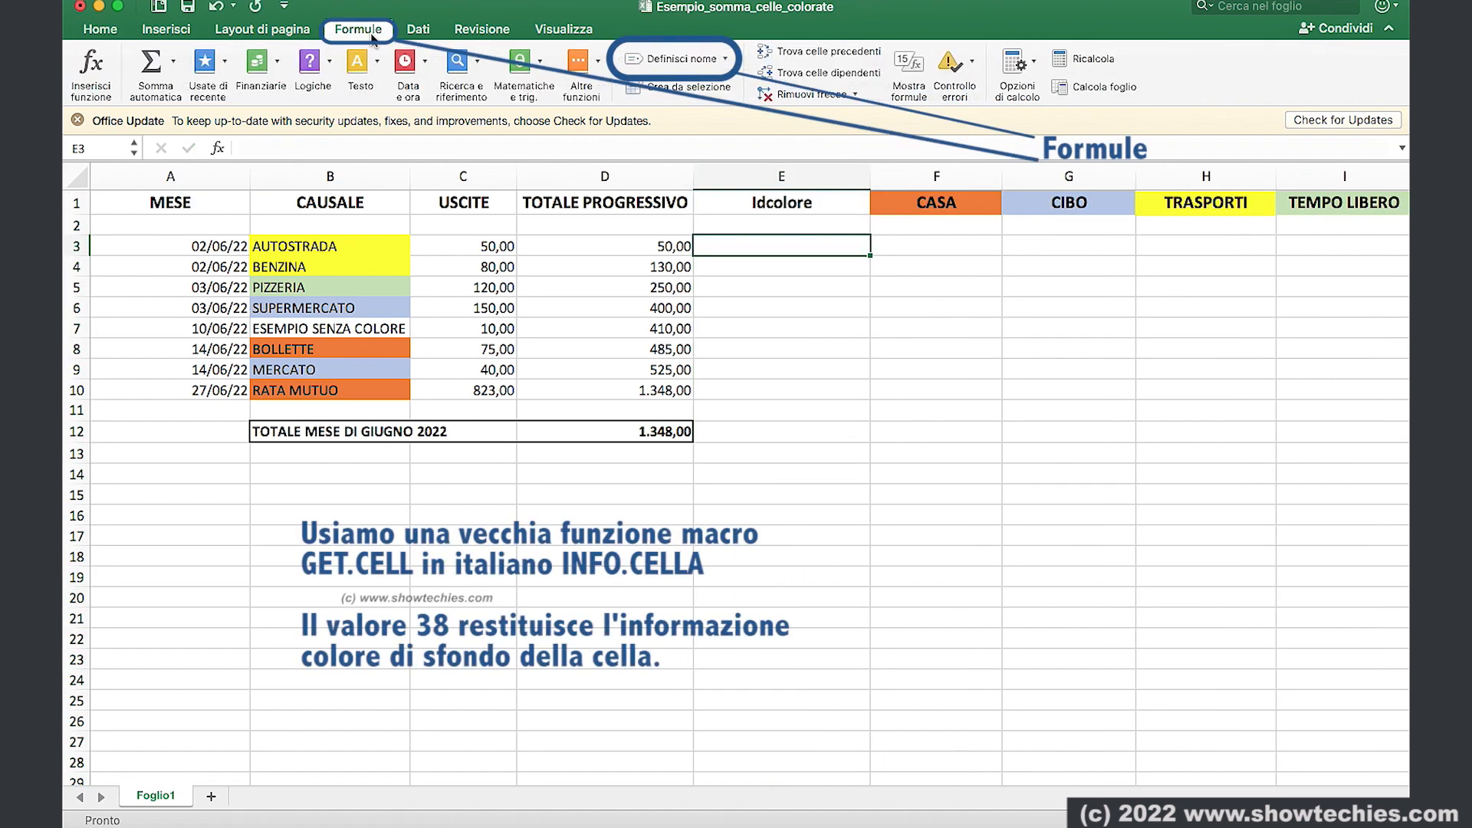
left_click(675, 59)
type("Idcolore")
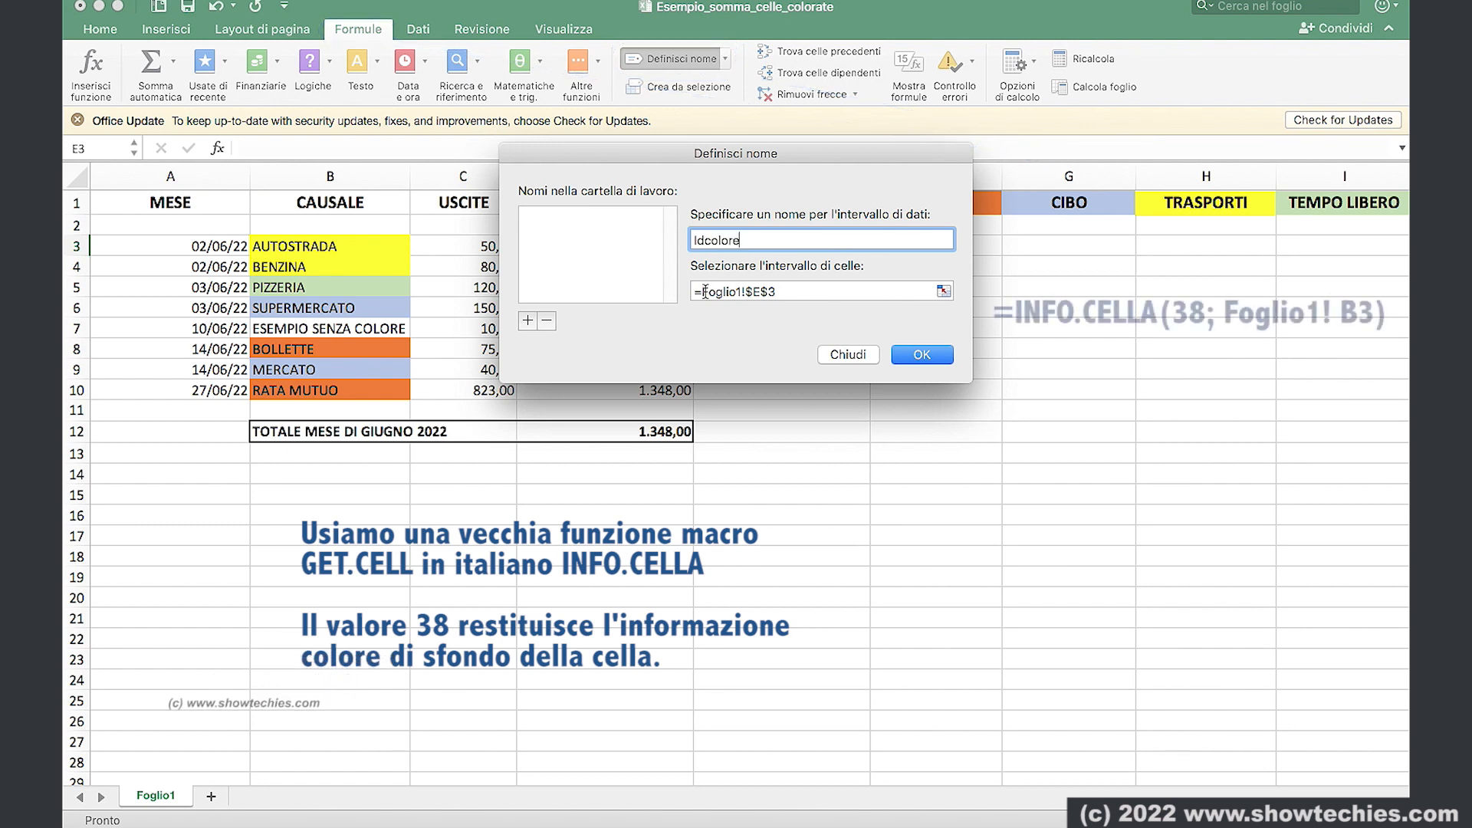
left_click_drag(697, 292, 779, 291)
key("BackSpace")
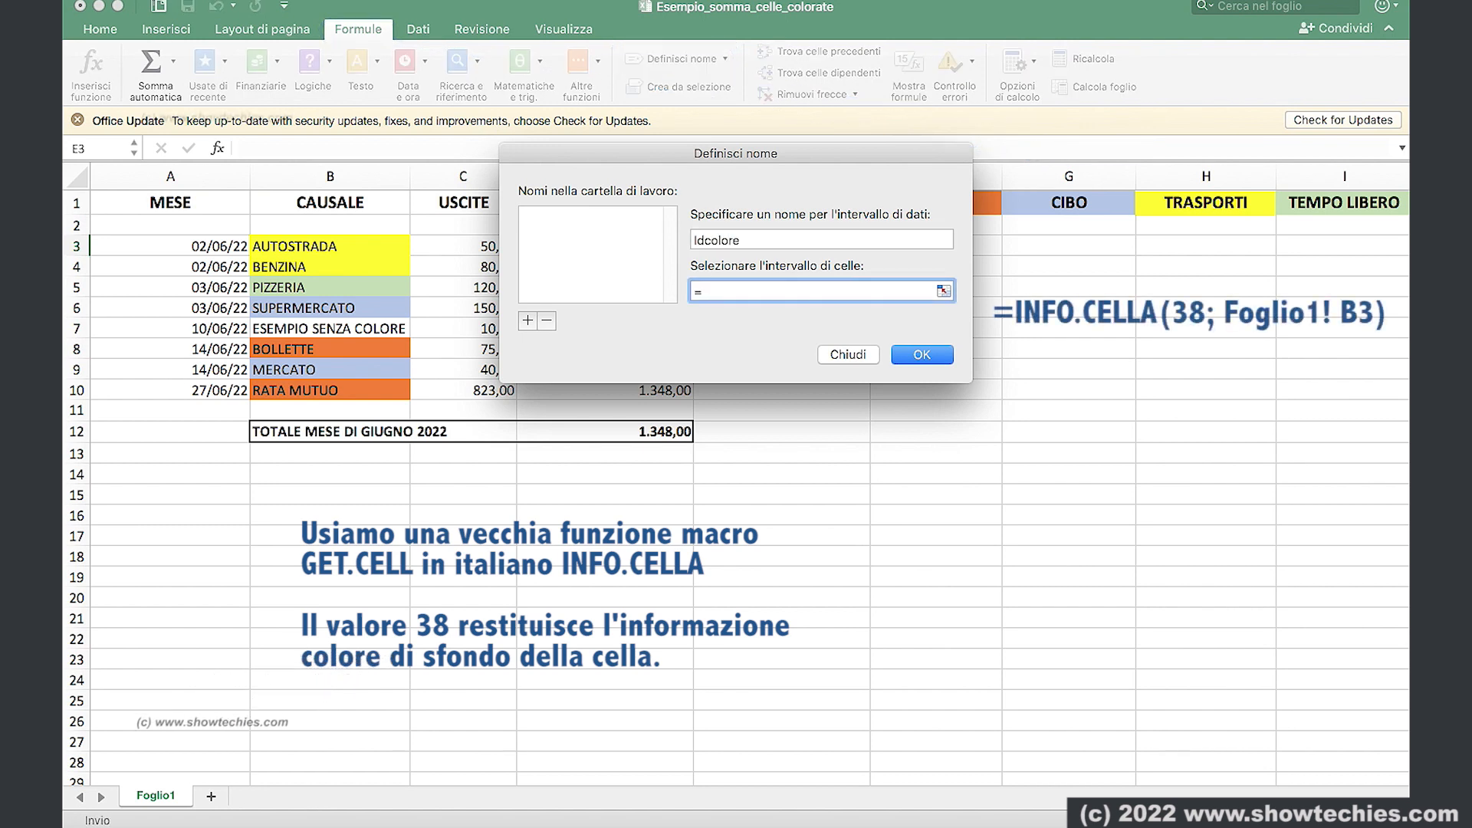
type("=INFO.CELLA(38;")
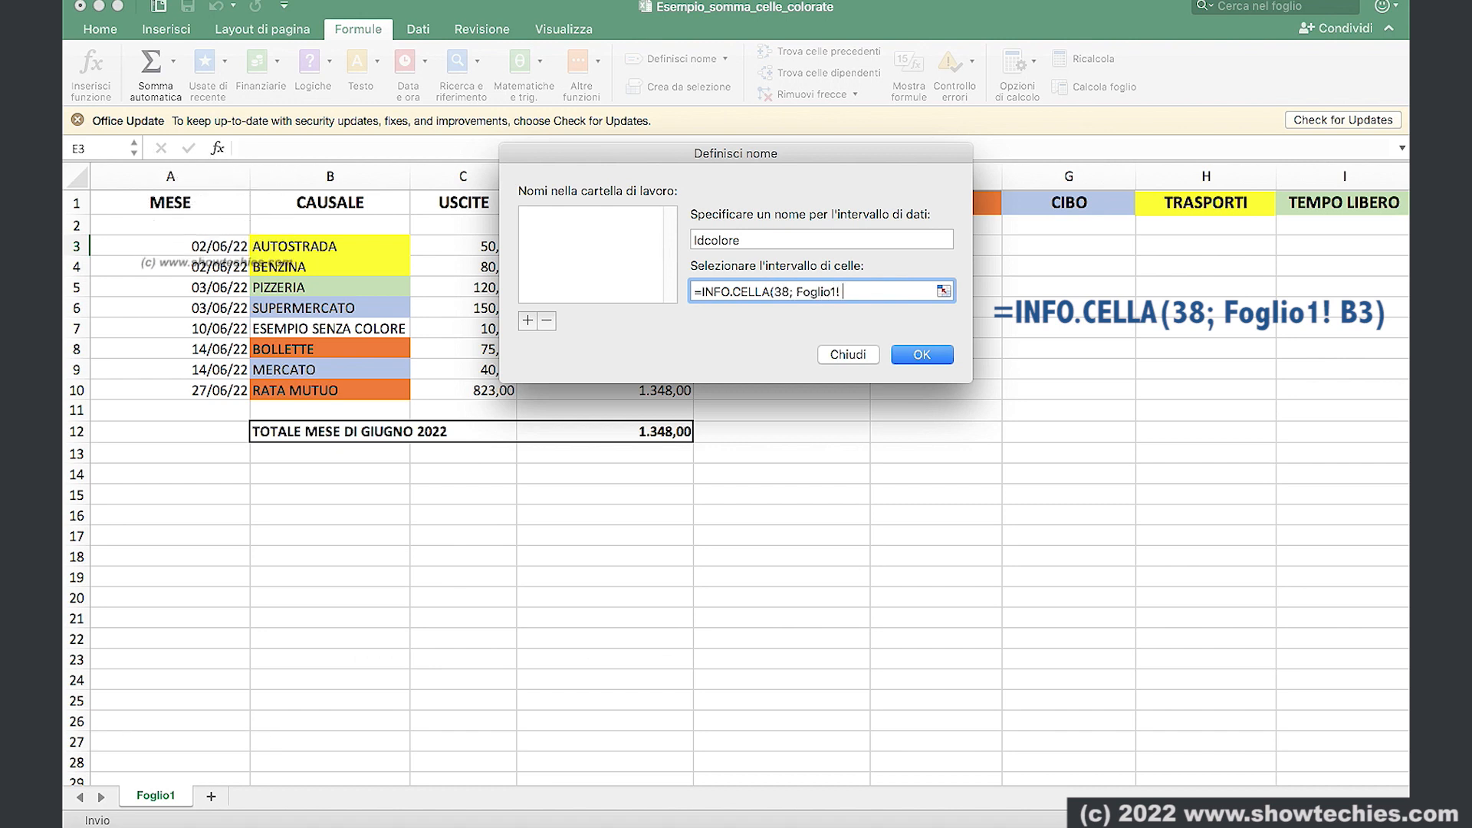
type("Foglio1! B3)")
key("Return")
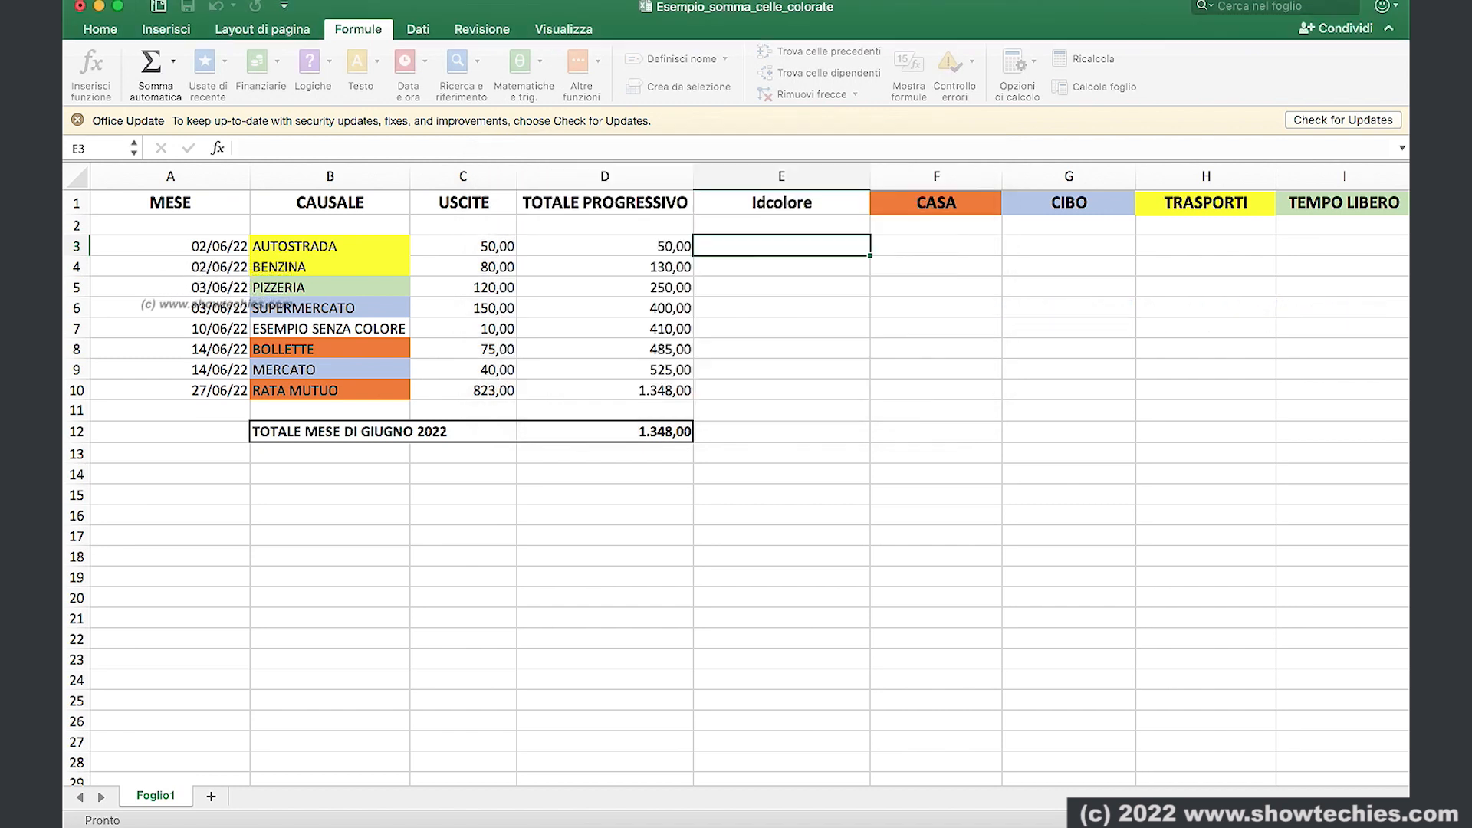
- Enter the formula =Idcolore in cell E3 for the AUTOSTRADA row
left_click(343, 148)
type("=id")
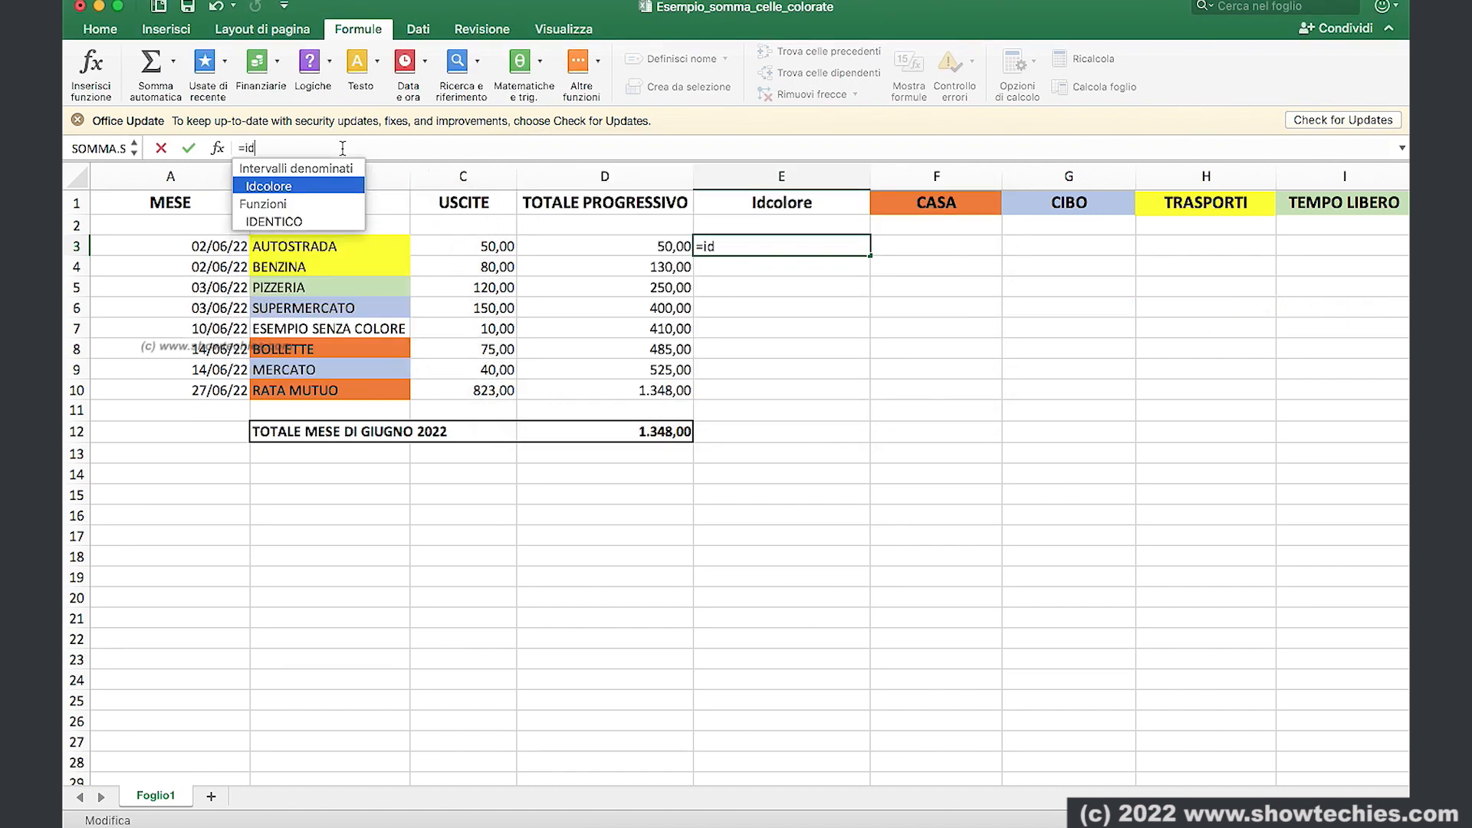
left_click(293, 187)
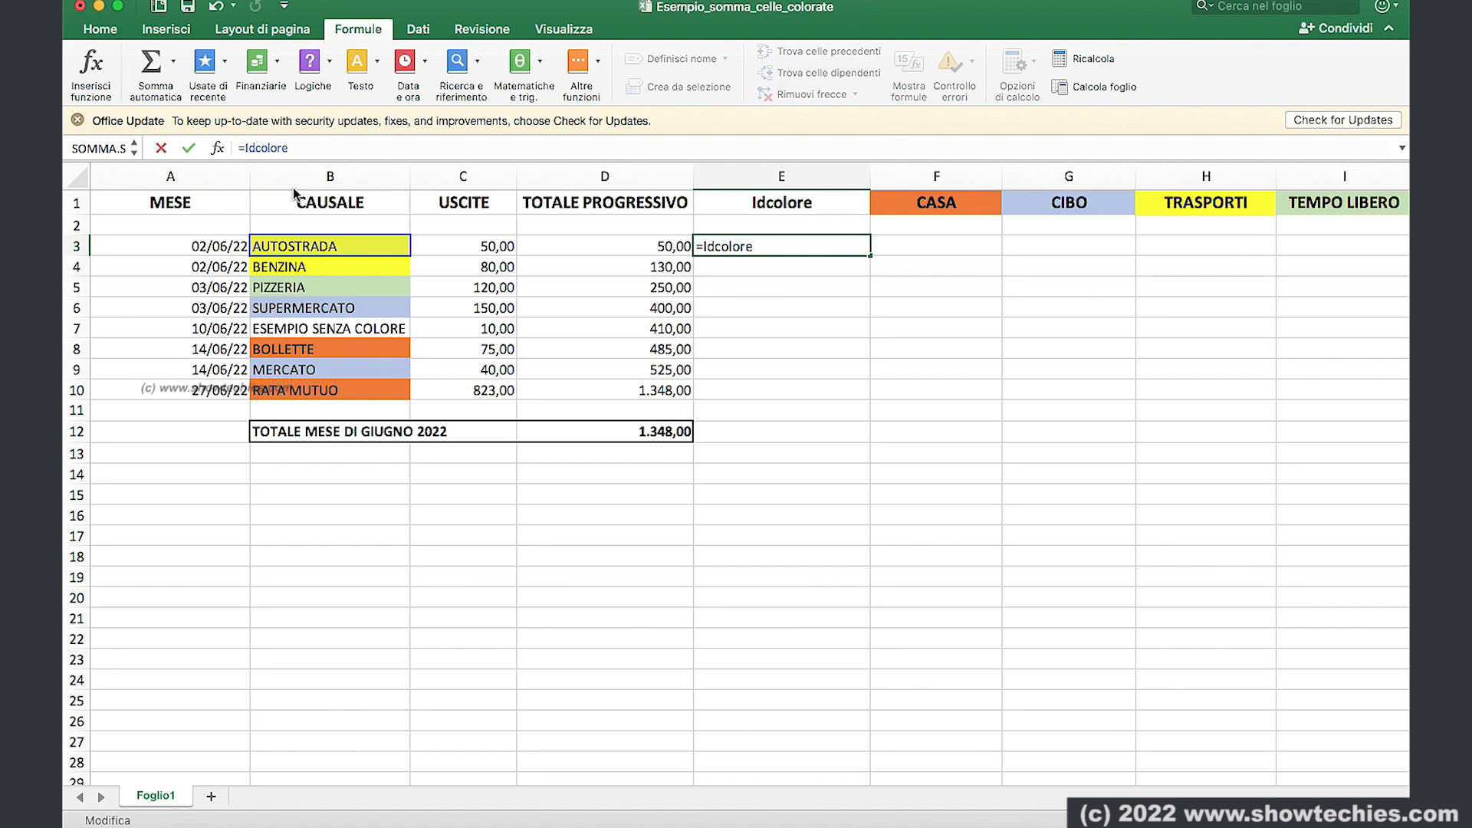
key("Return")
- Copy the Idcolore formula from E3 down through E10 for all the expense rows
key("Up")
key("super+c")
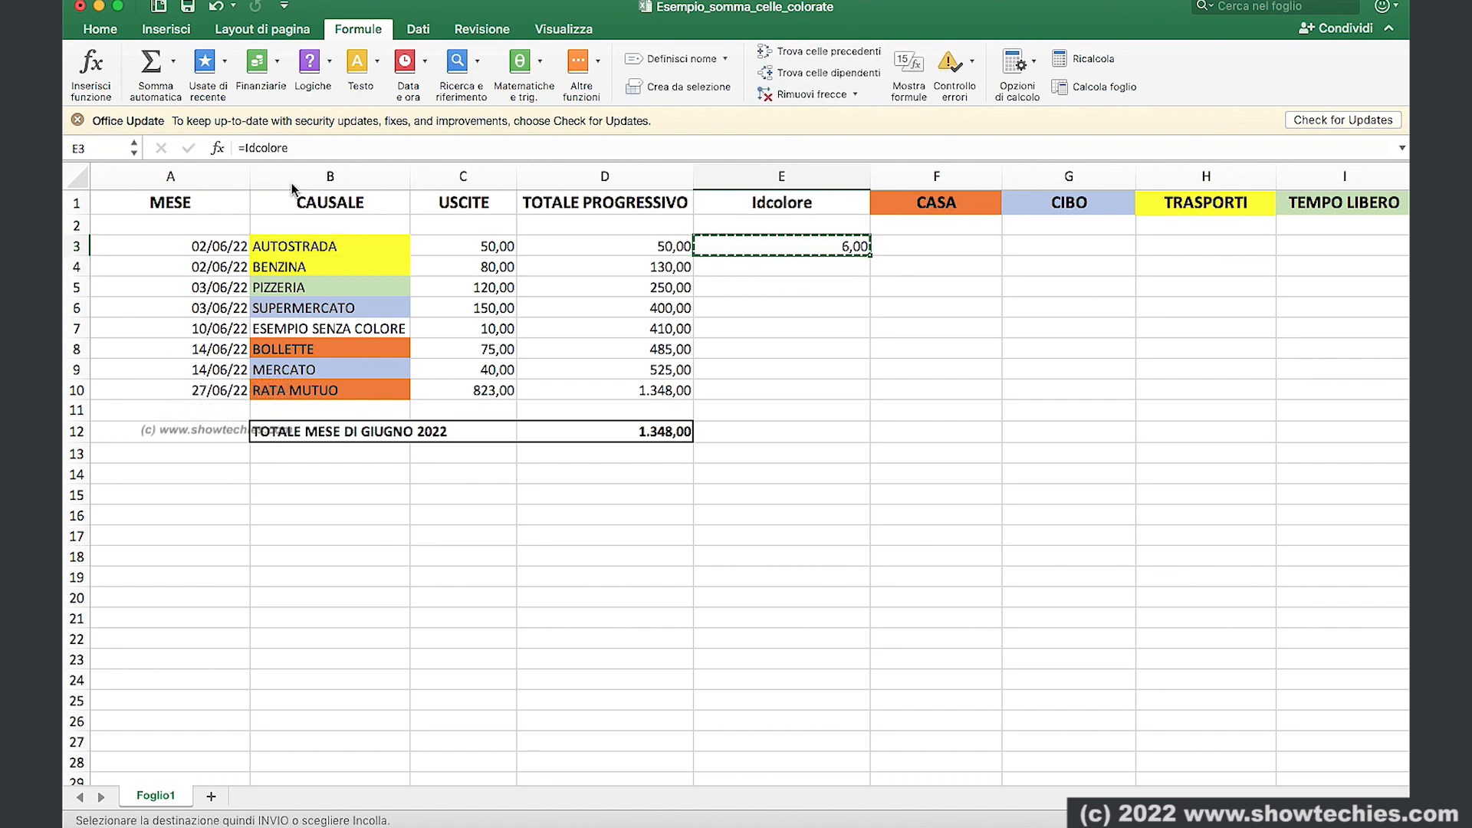
key("shift+Down")
key("shift+Down")
key("shift+Down")
key("shift+Down")
key("shift+Down")
key("shift+Down")
key("shift+Down")
key("super+v")
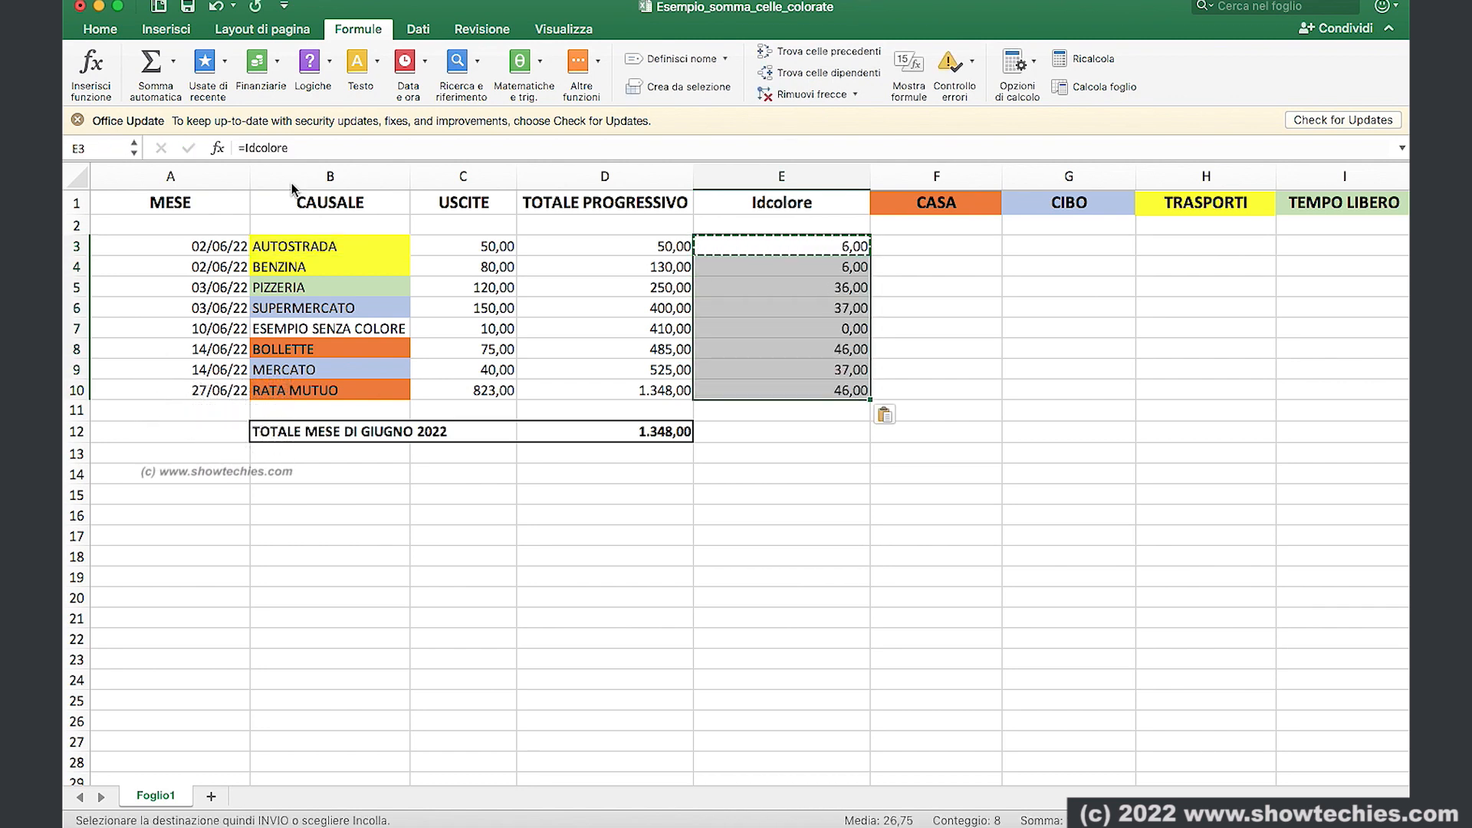
- Extend the heading in E1 to read "Idcolore (Funzione Macro)"
left_click(791, 202)
left_click(316, 144)
type("(")
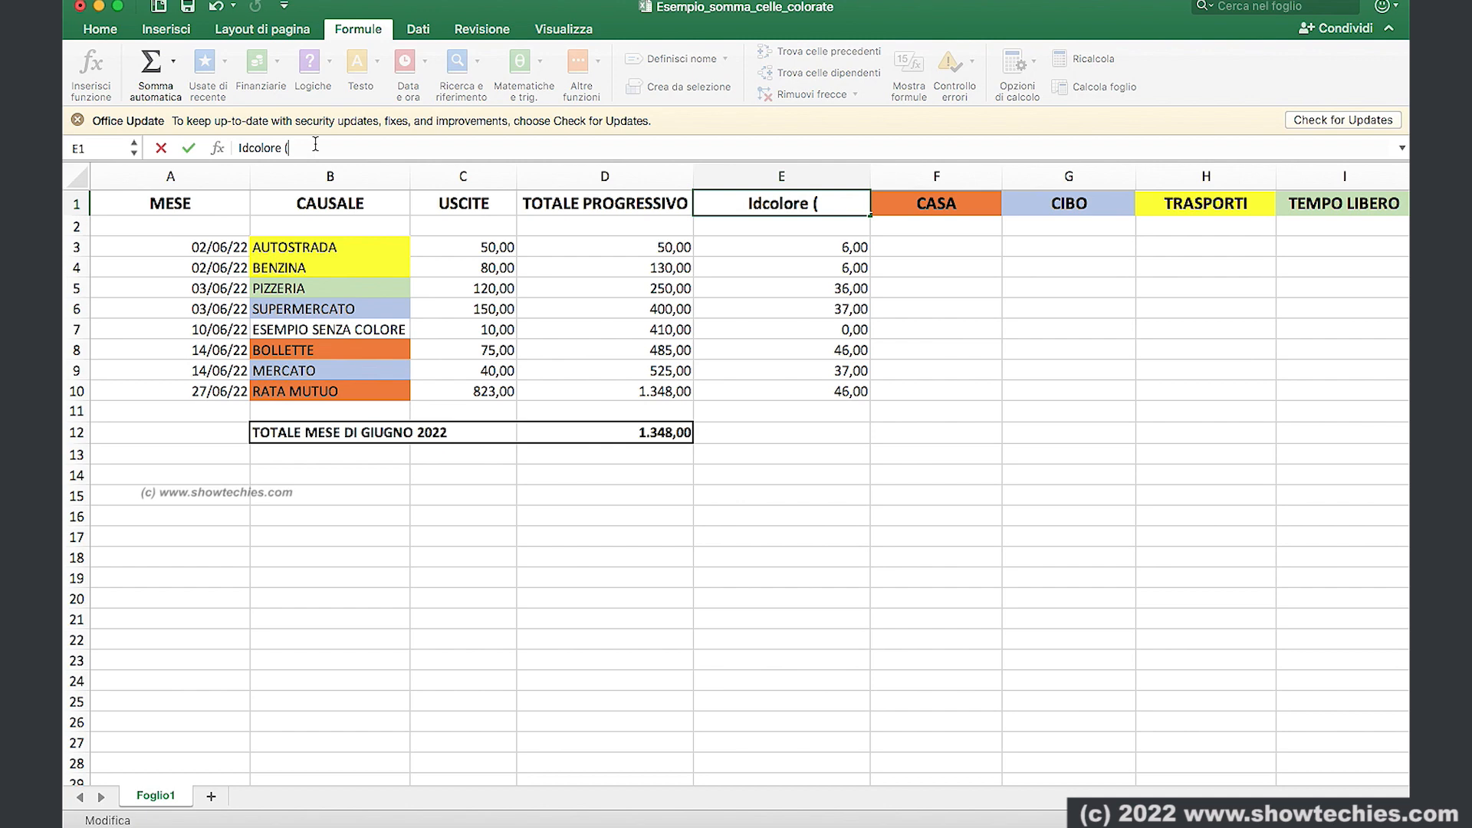
type("Funzione M")
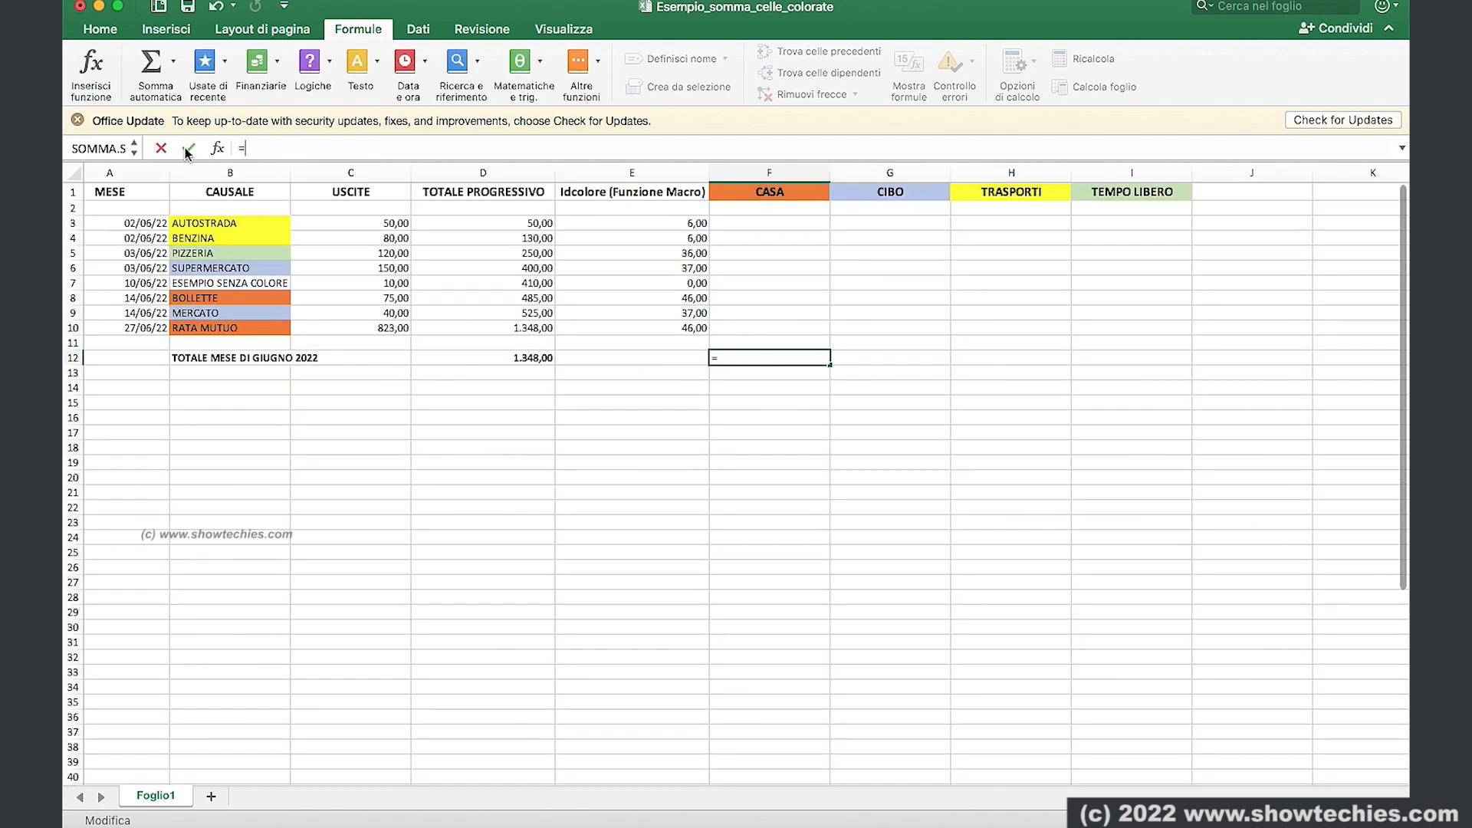
- Sum the CASA expenses in F12 with =SOMMA.SE(E3:E10;46;C3:C10)
type("SOMM")
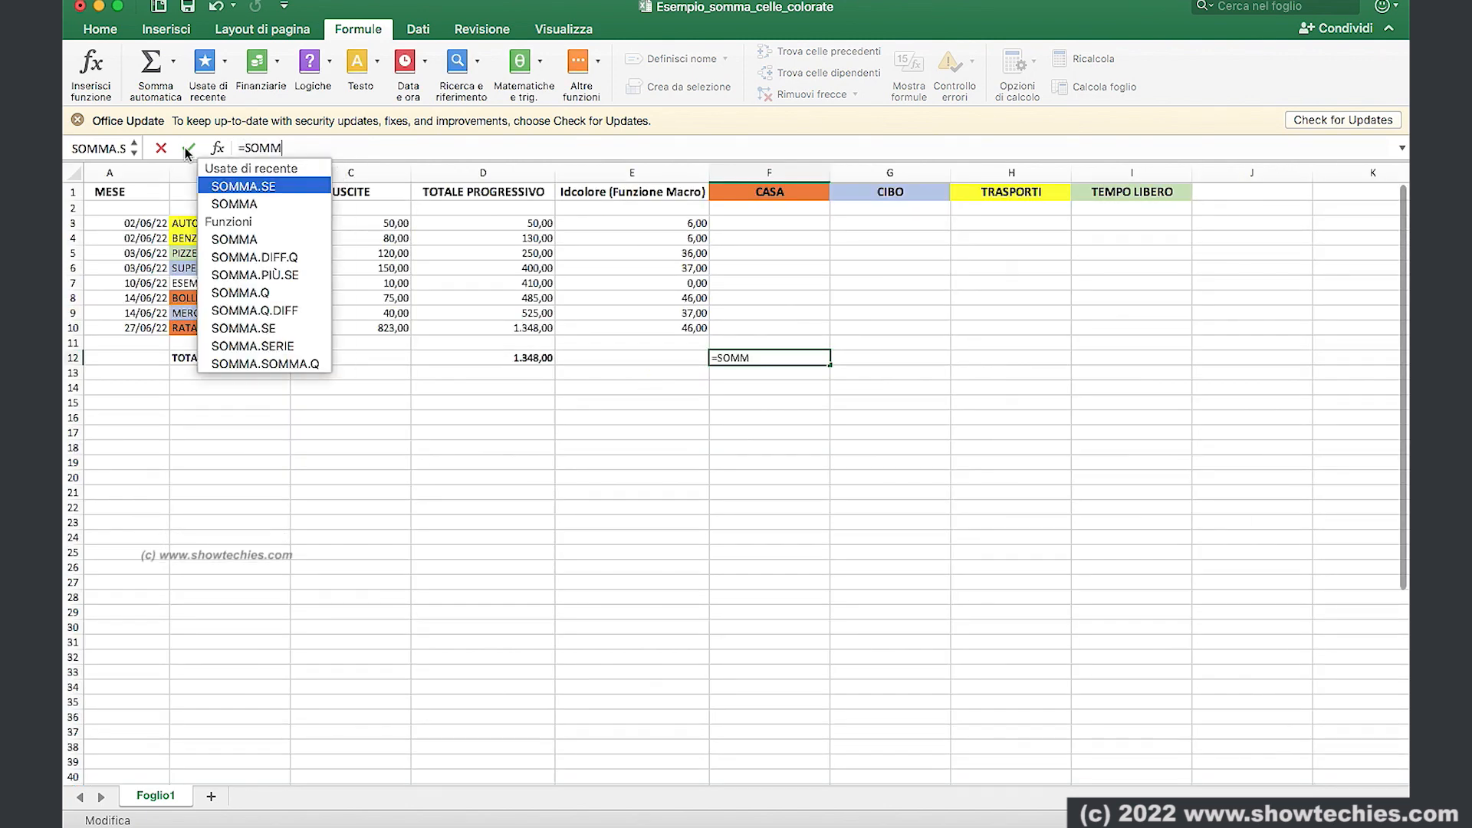
double_click(235, 186)
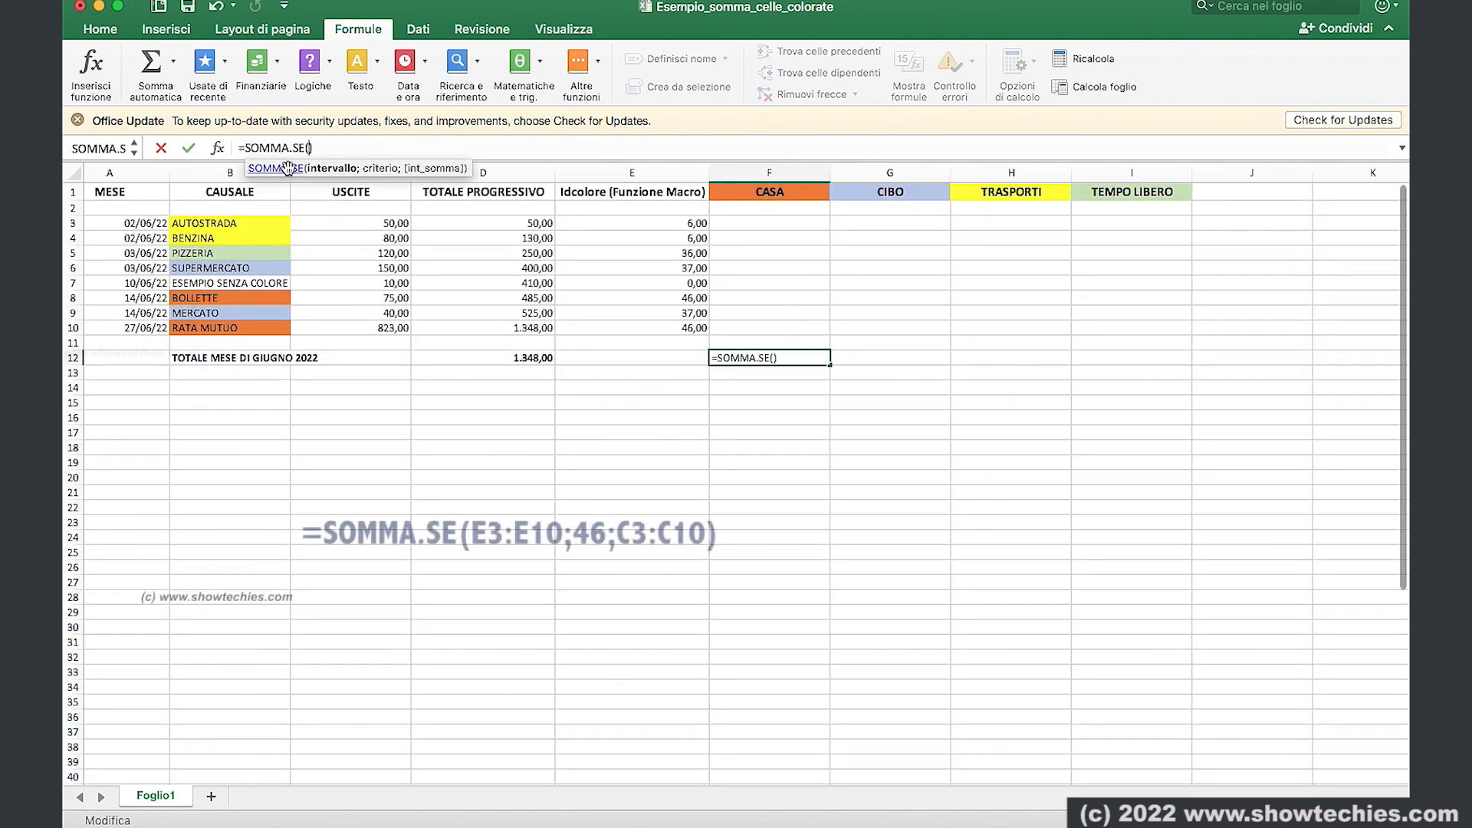
left_click_drag(658, 222, 658, 325)
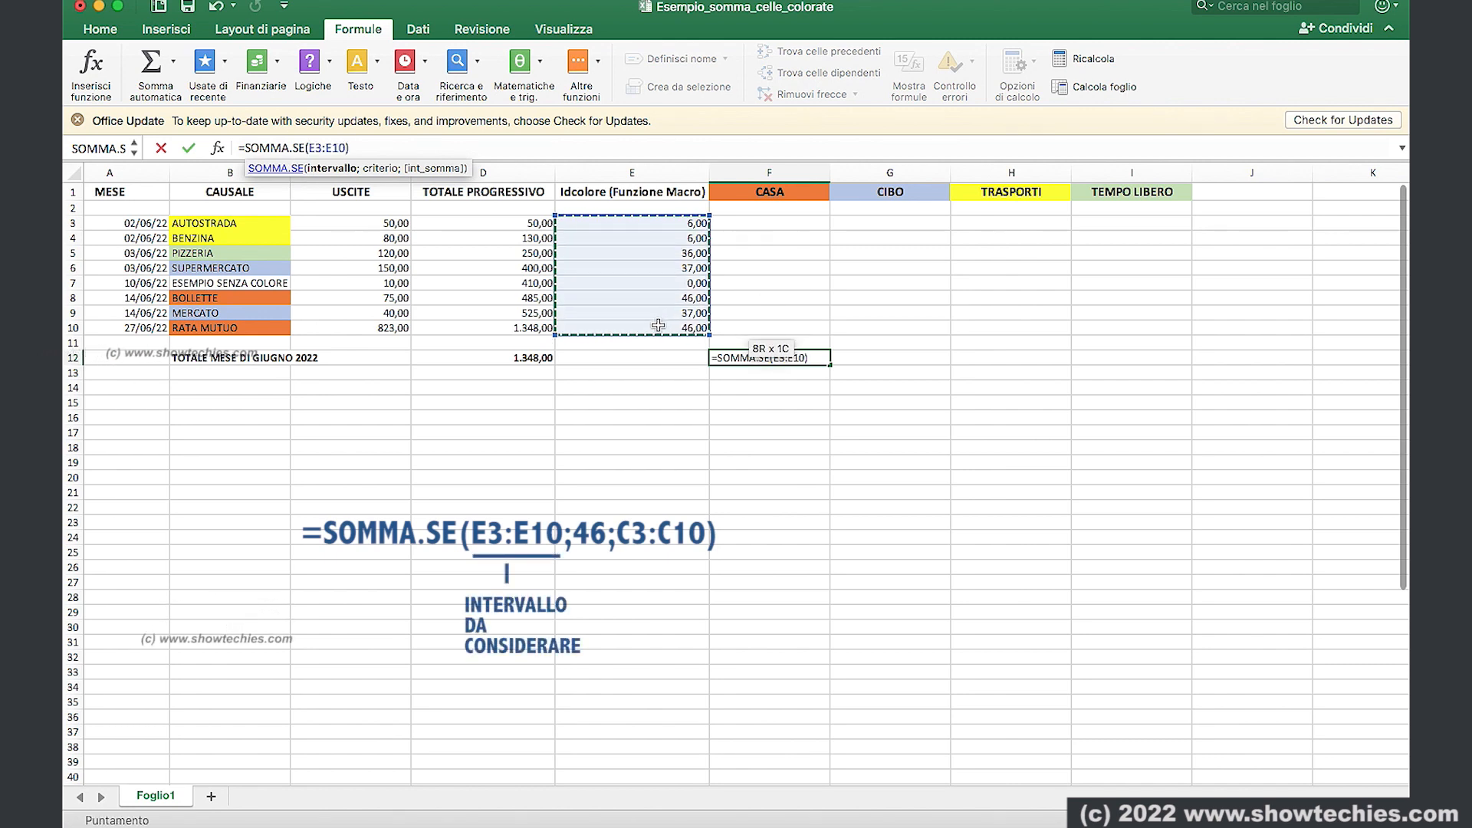
type(";46")
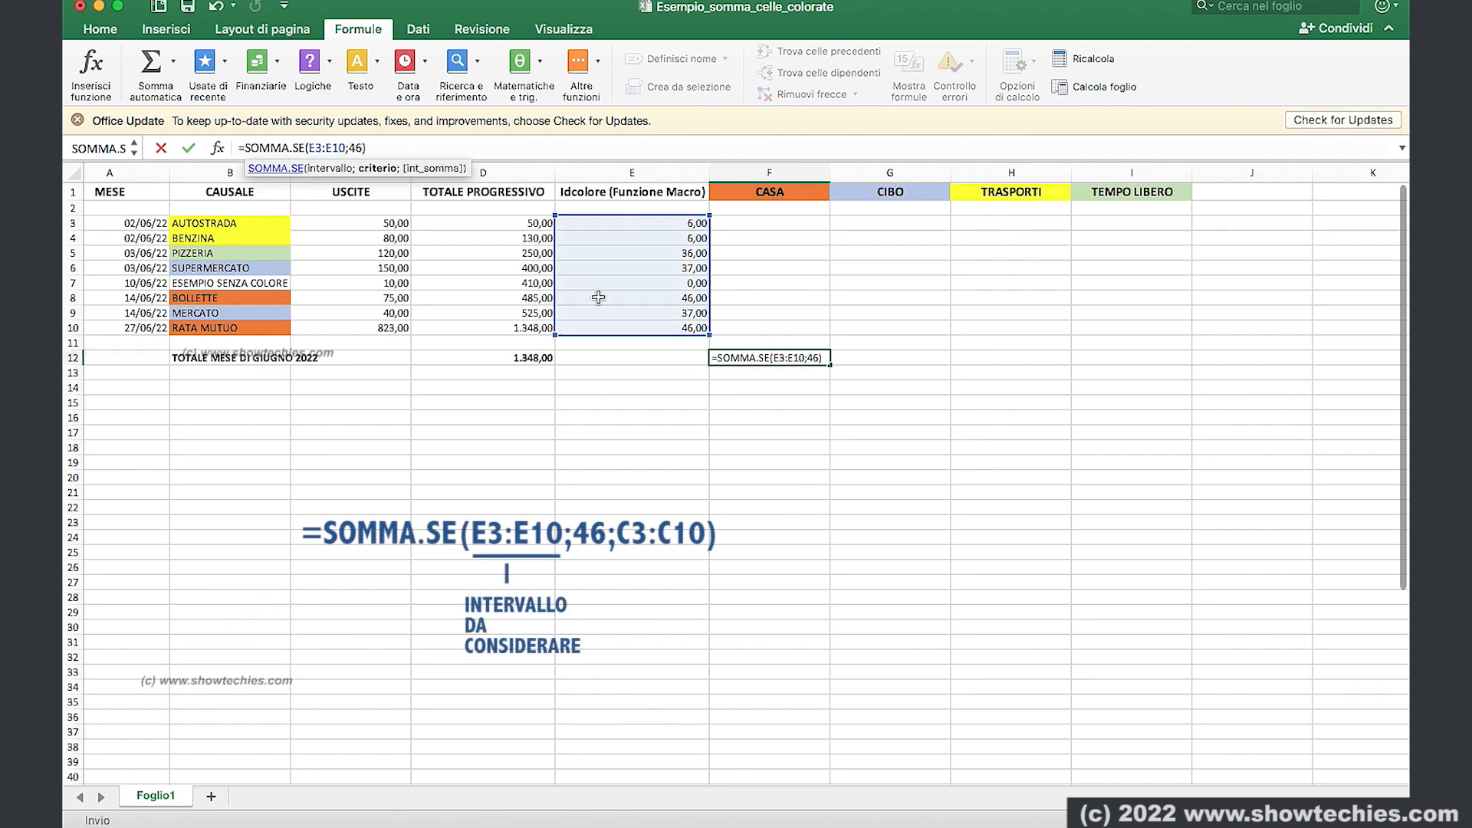
type(";")
left_click_drag(383, 223, 386, 323)
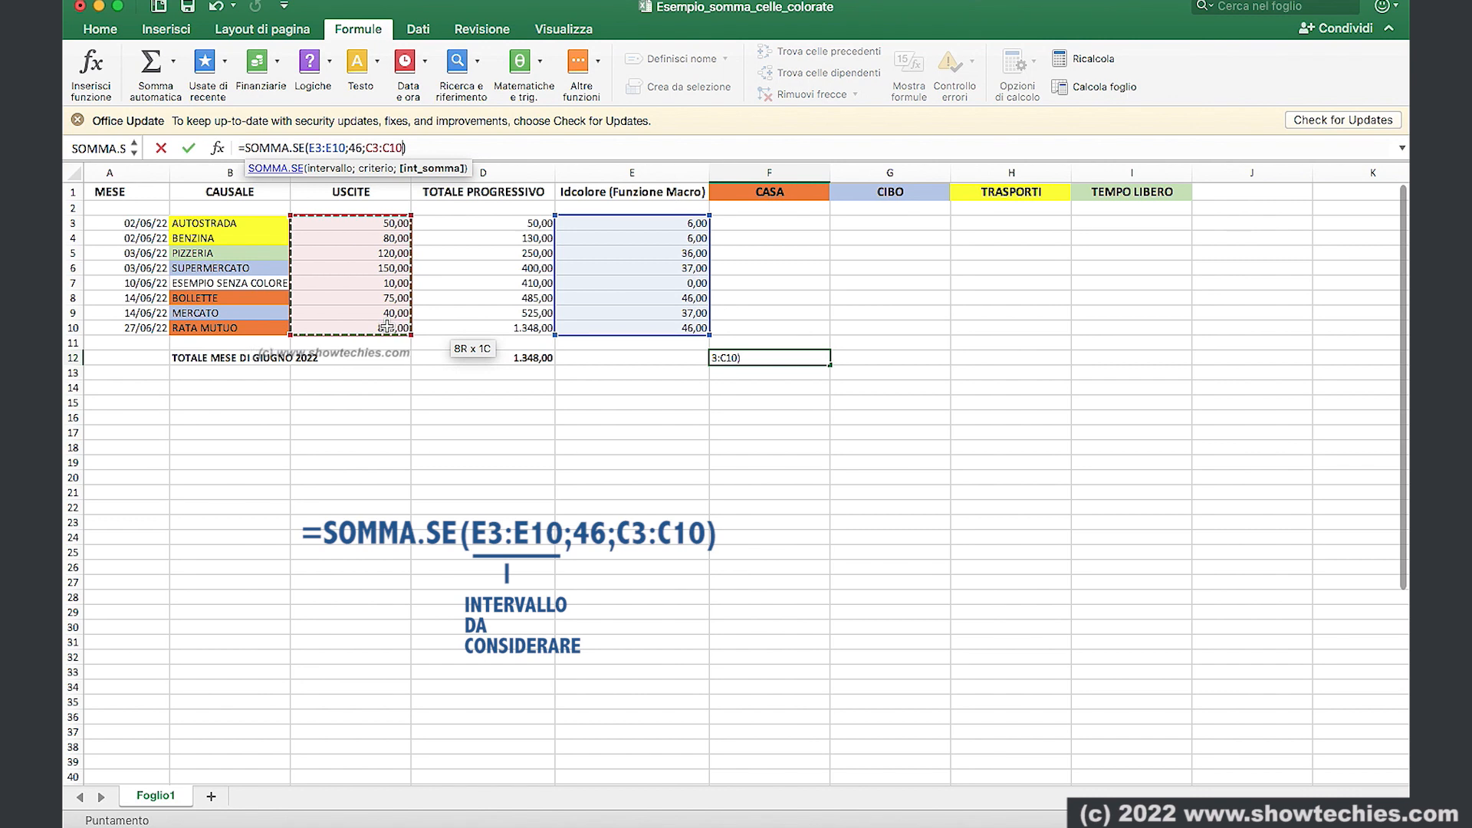
key("Return")
- Sum the CIBO expenses in G12 with =SOMMA.SE(E3:E10;37;C3:C10)
left_click(890, 359)
type("=SOMM")
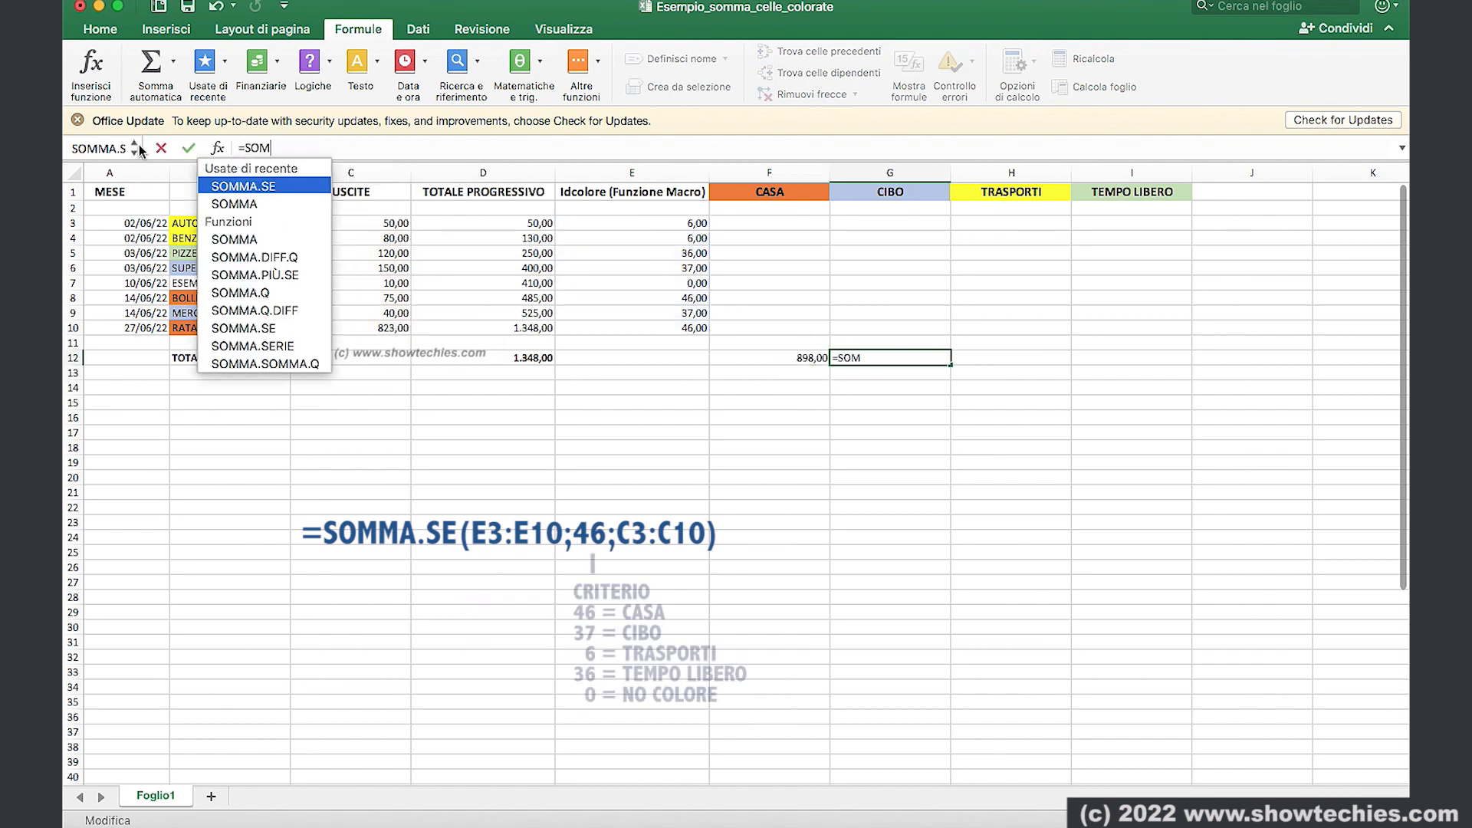
left_click(245, 186)
left_click_drag(621, 223, 621, 327)
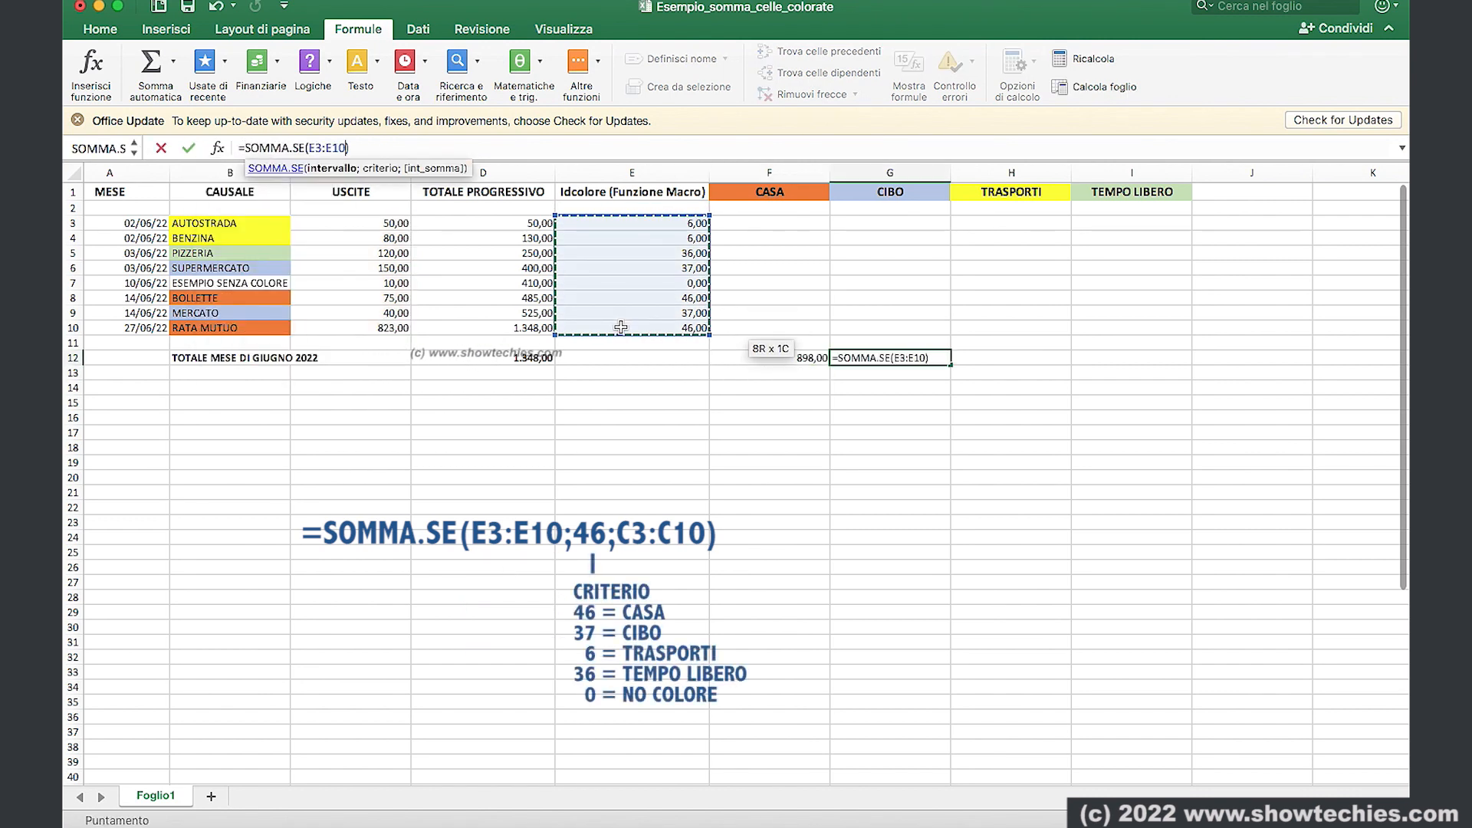
type(";37;")
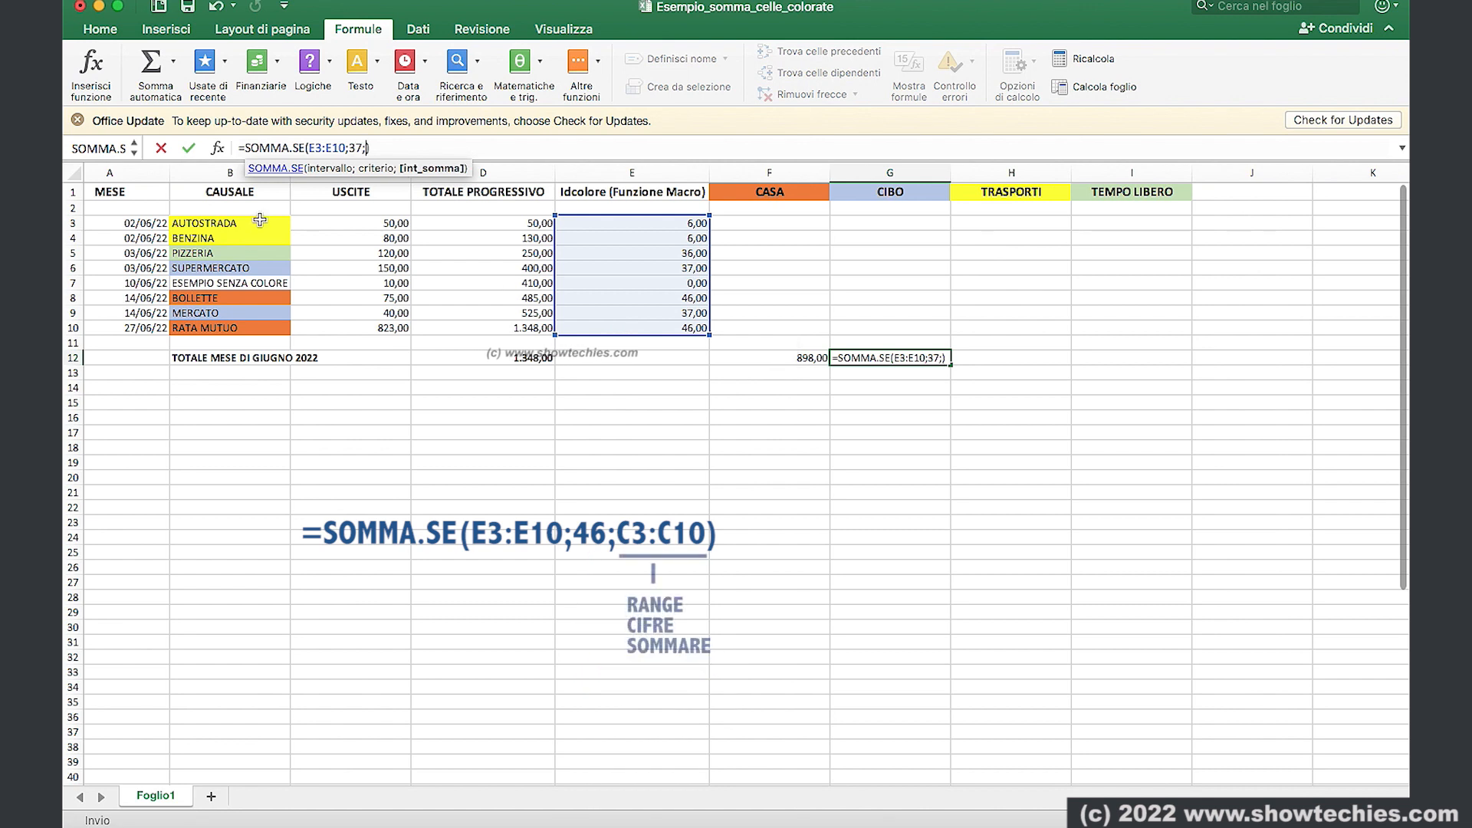
left_click_drag(384, 223, 355, 328)
key("Return")
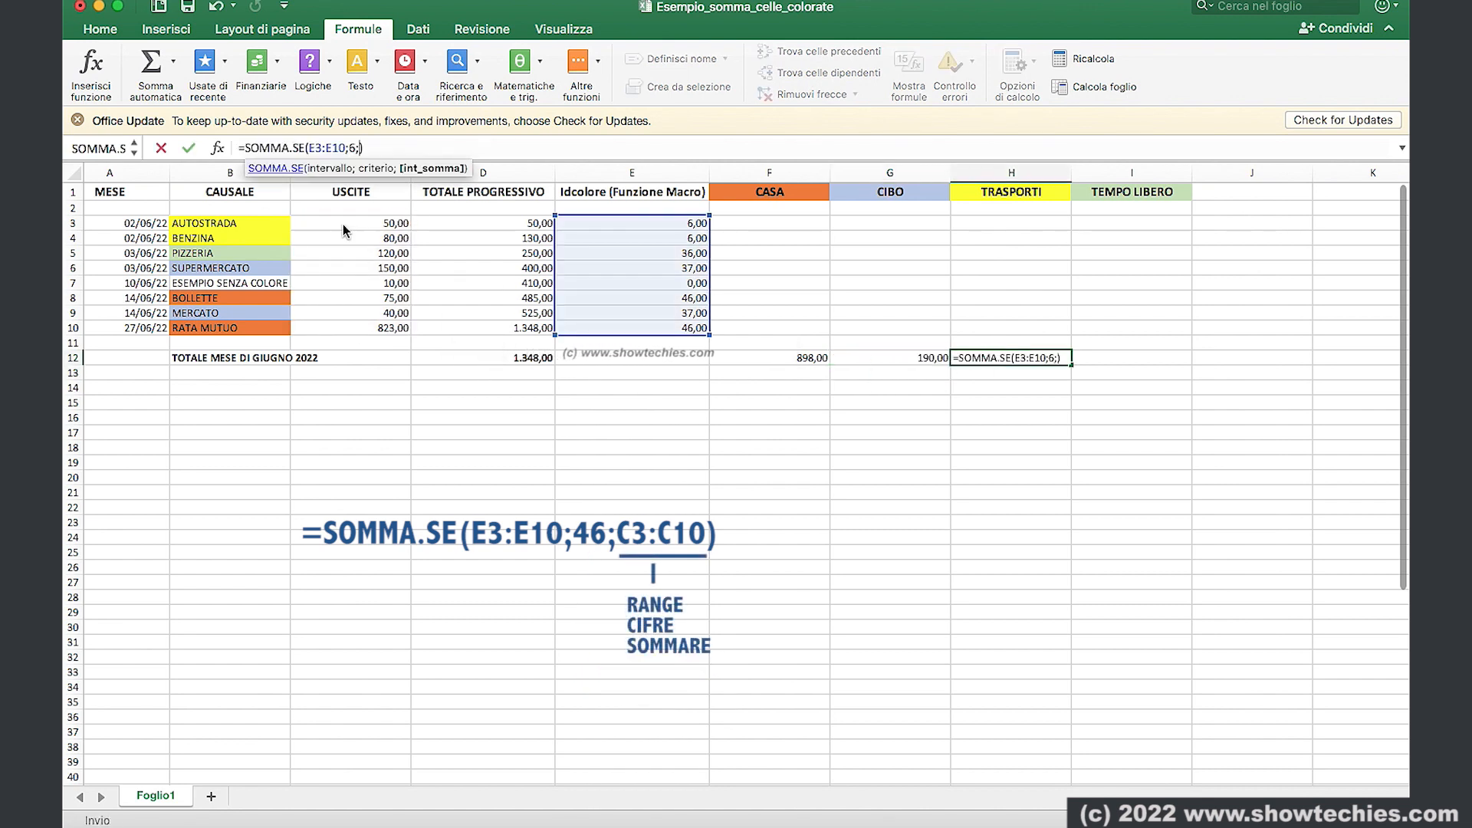
- Sum TRASPORTI in H12 and TEMPO LIBERO in I12 with SOMMA.SE over E3:E10 and C3:C10, using criteria 6 and 36
left_click_drag(344, 230, 385, 327)
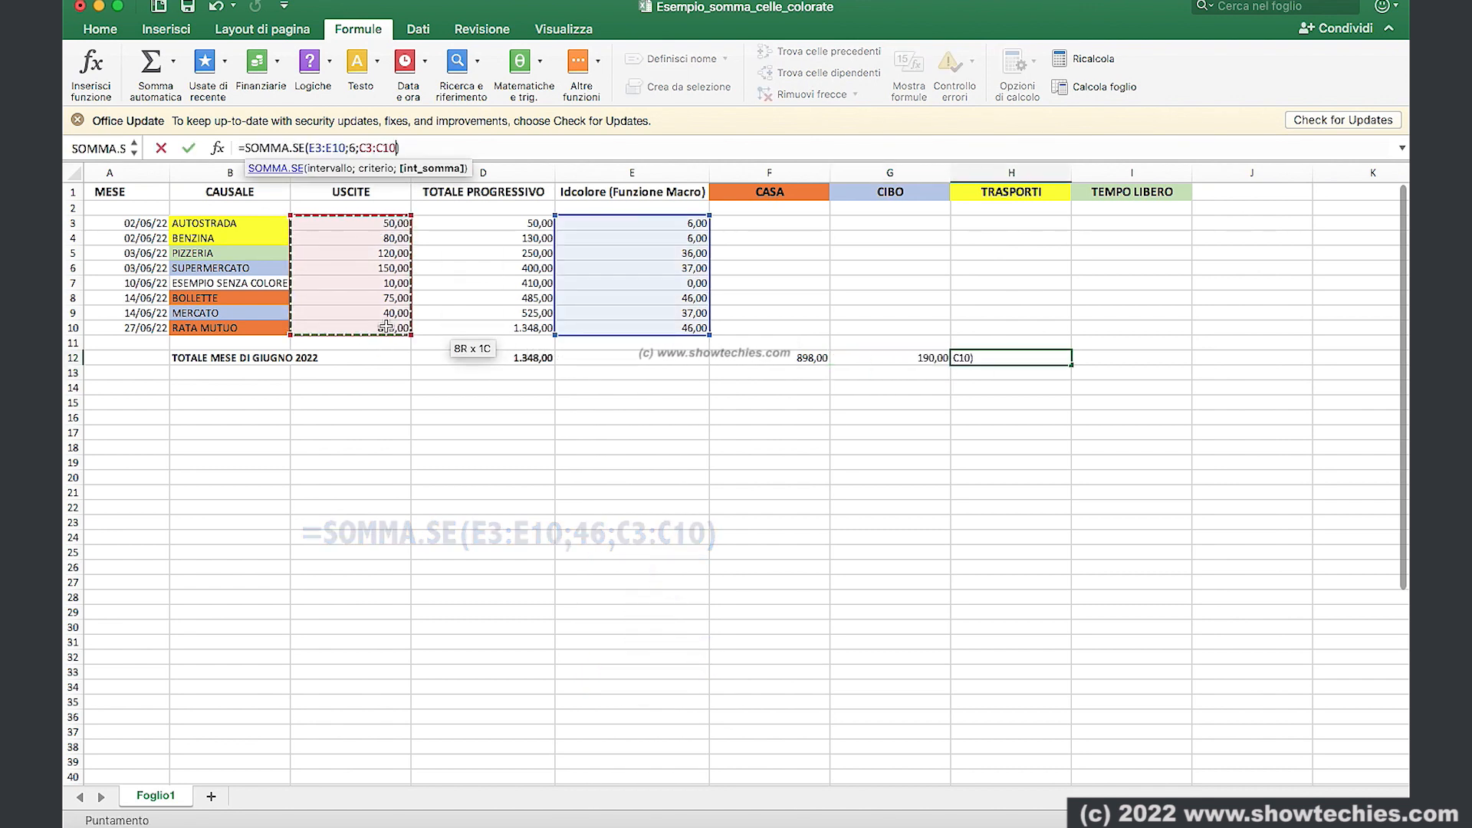
type(")")
key("Return")
left_click(1129, 358)
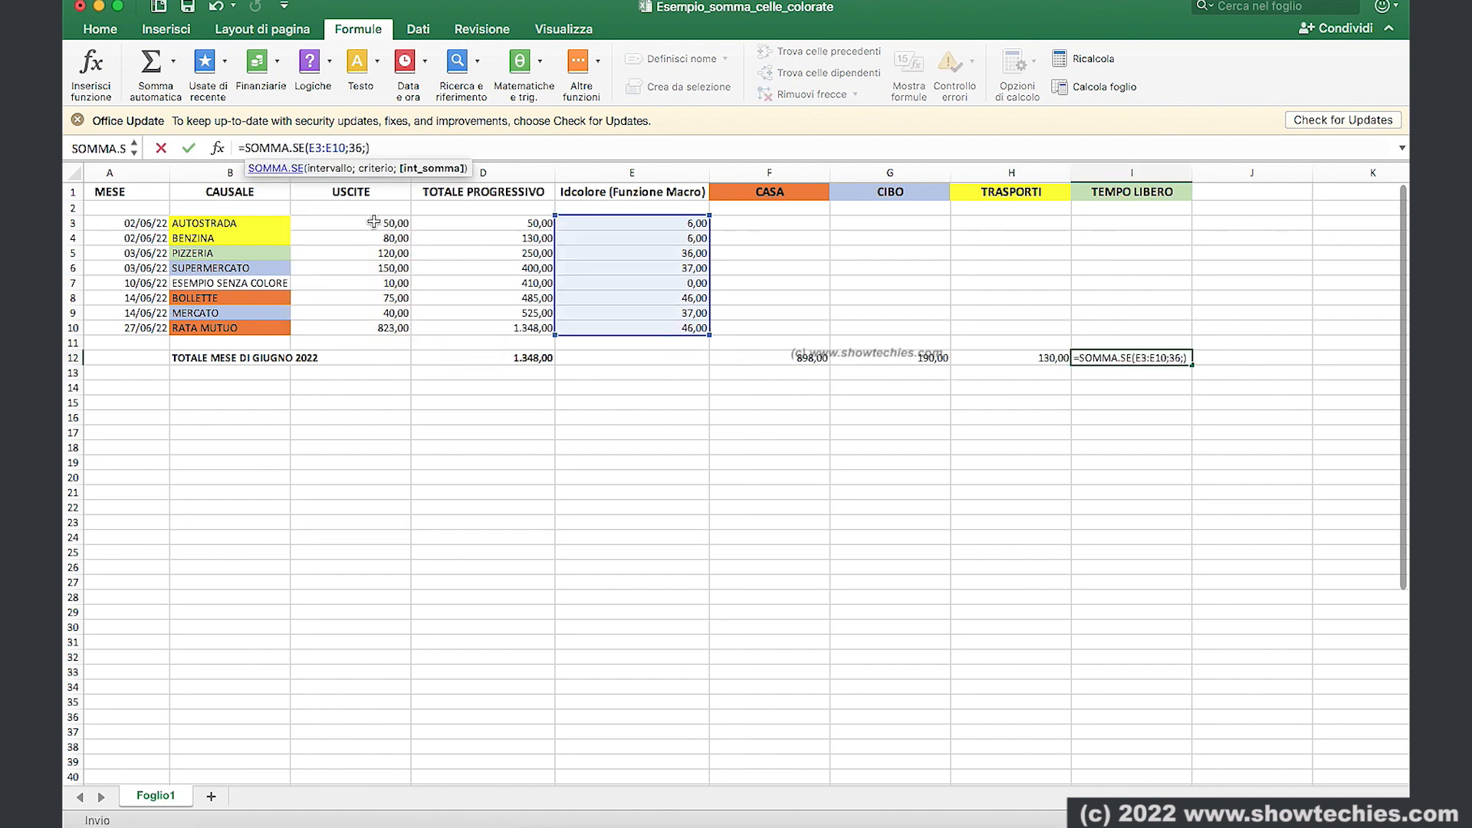
left_click_drag(373, 221, 376, 329)
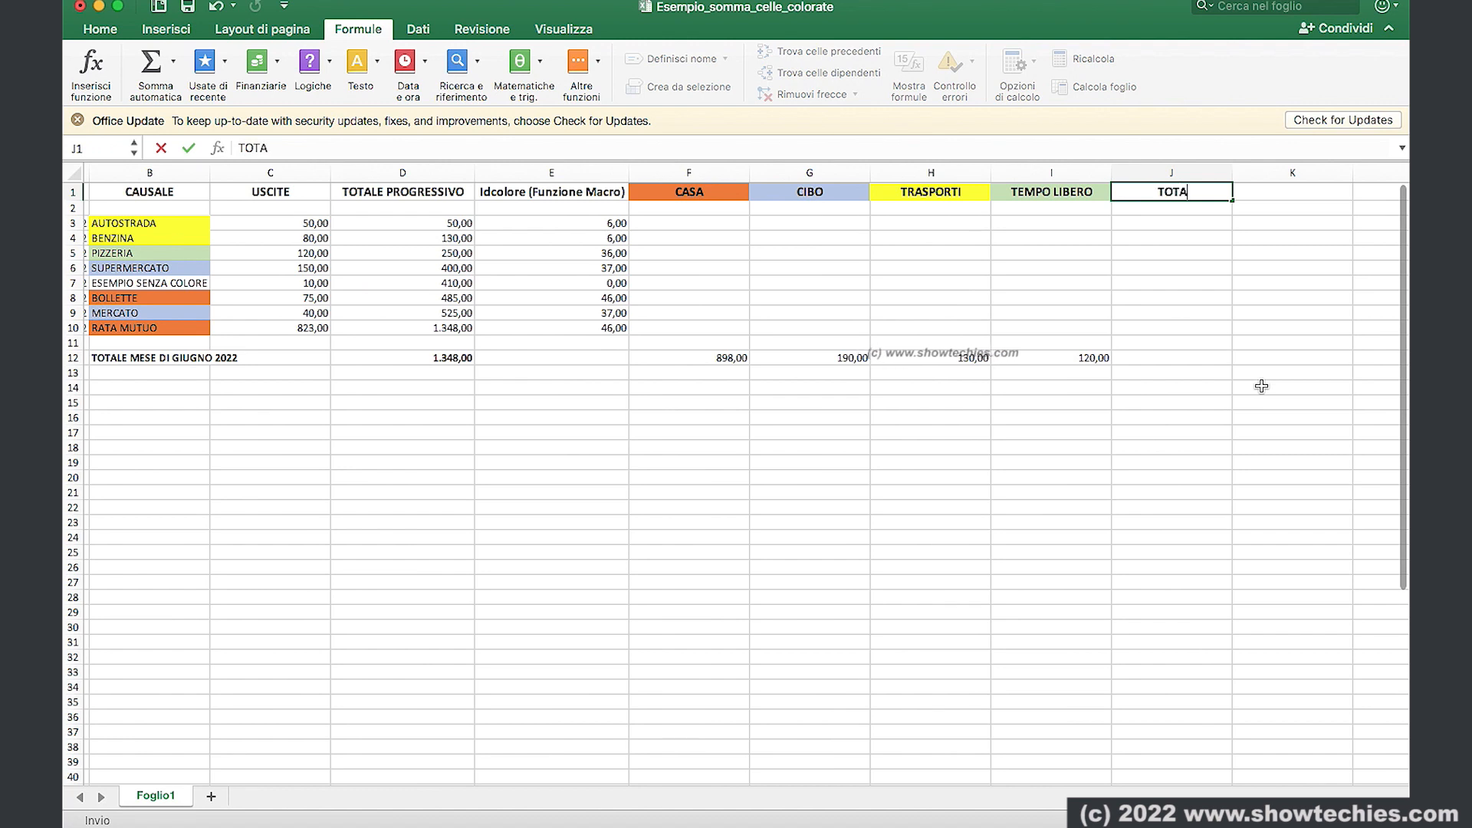
- Head column J as TOTALE and add the category totals in J12 with =SOMMA(F12:I12)
left_click(1172, 359)
left_click(153, 68)
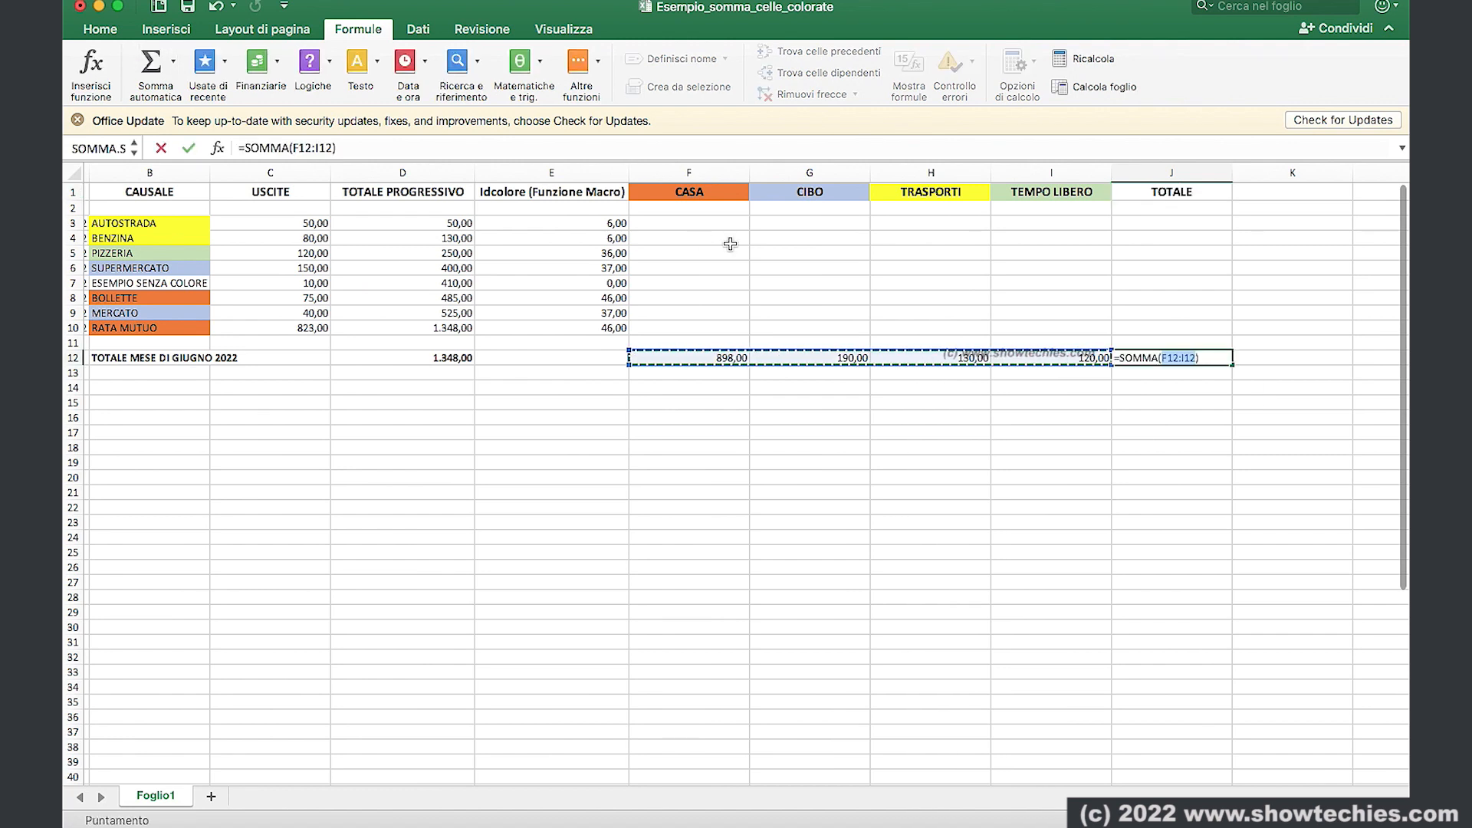
key("Return")
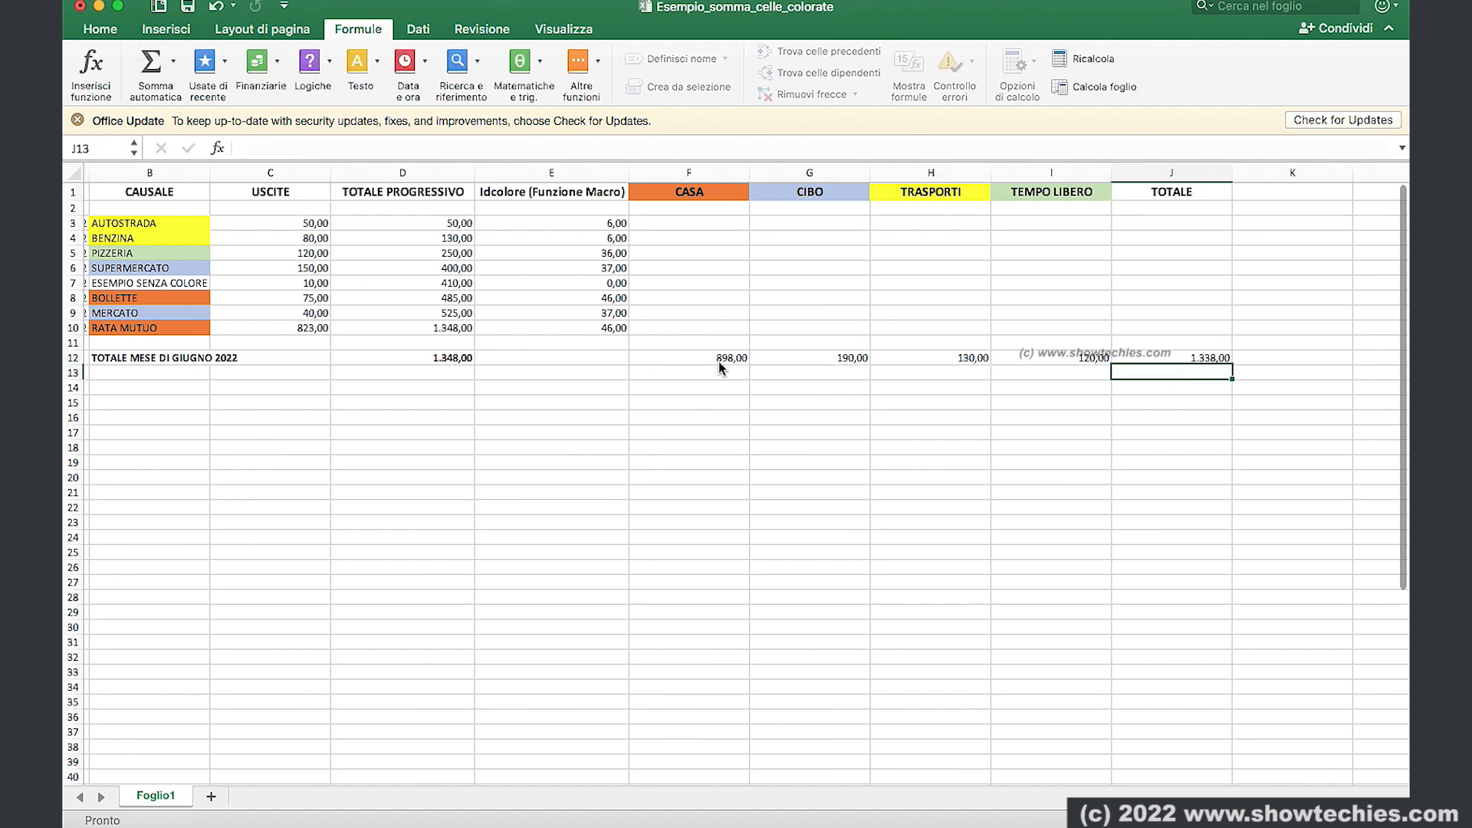
- Add the heading SENZA COLORE in K1 and sum the uncoloured expenses in K12 with =SOMMA.SE(E3:E10;0;C3:C10)
left_click(1266, 192)
type("SENZA COLORE")
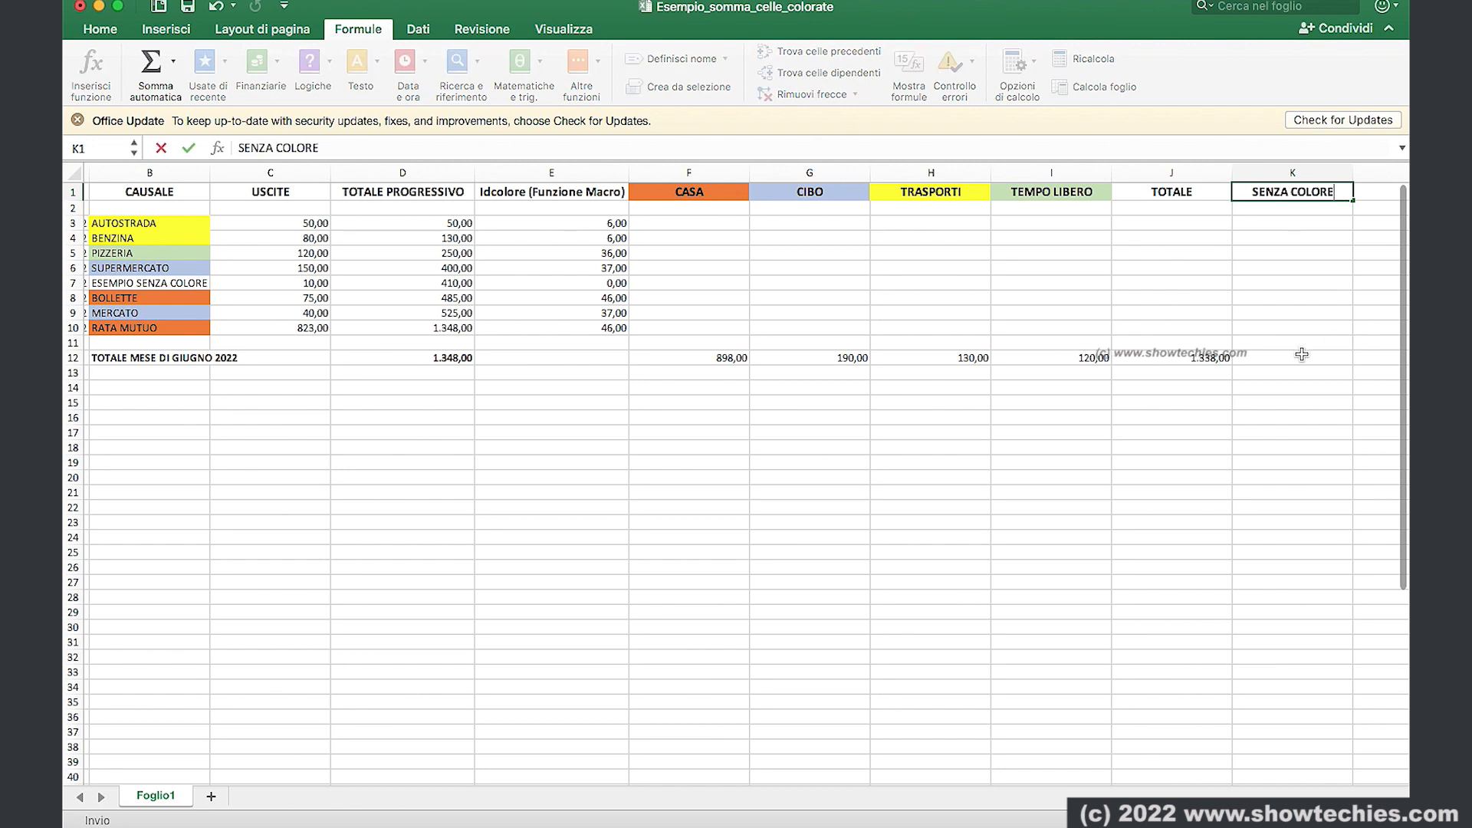
left_click(1303, 357)
type("=SOMM")
left_click(291, 186)
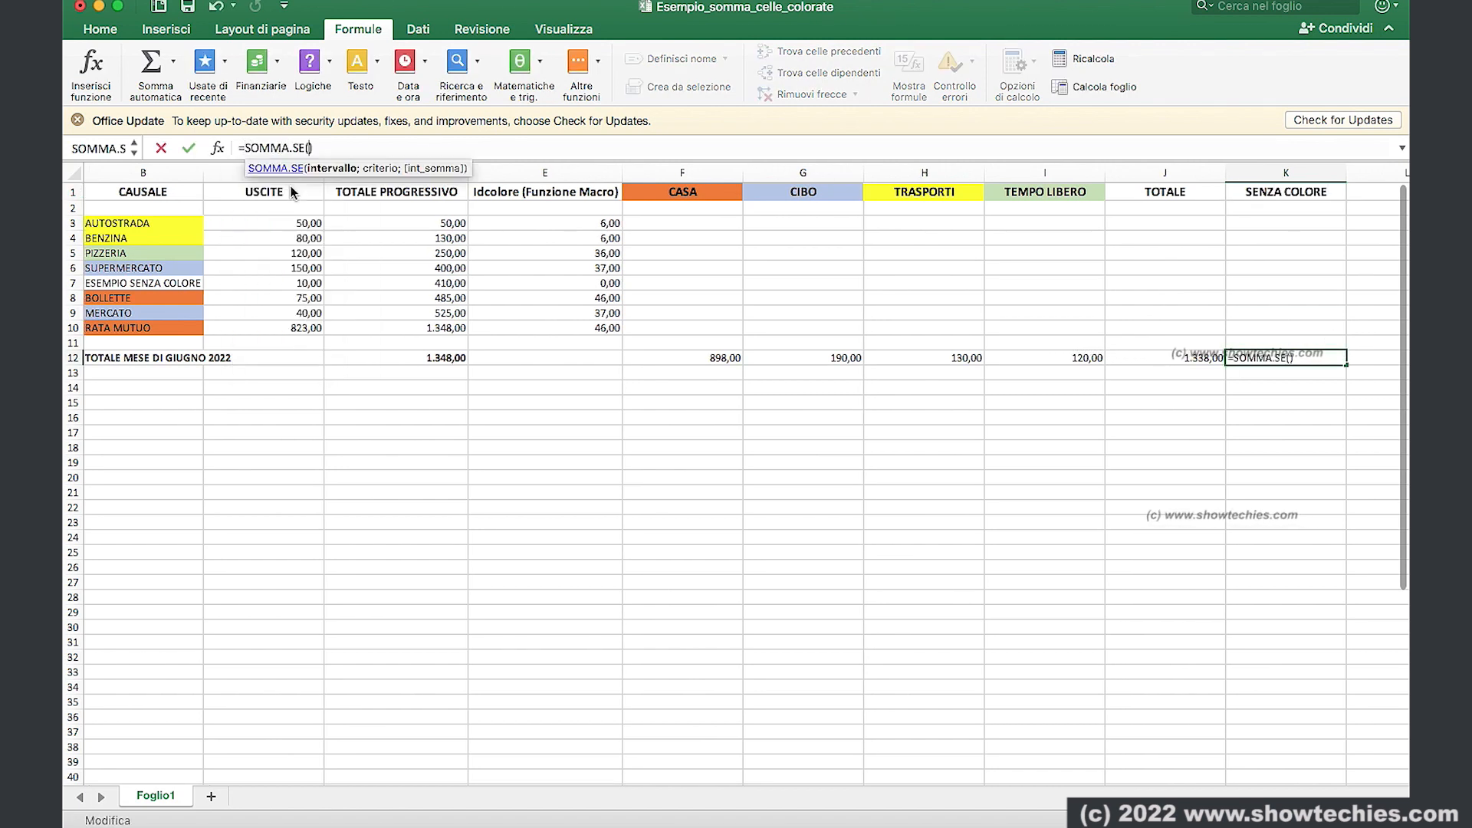
left_click_drag(591, 223, 599, 330)
type(";")
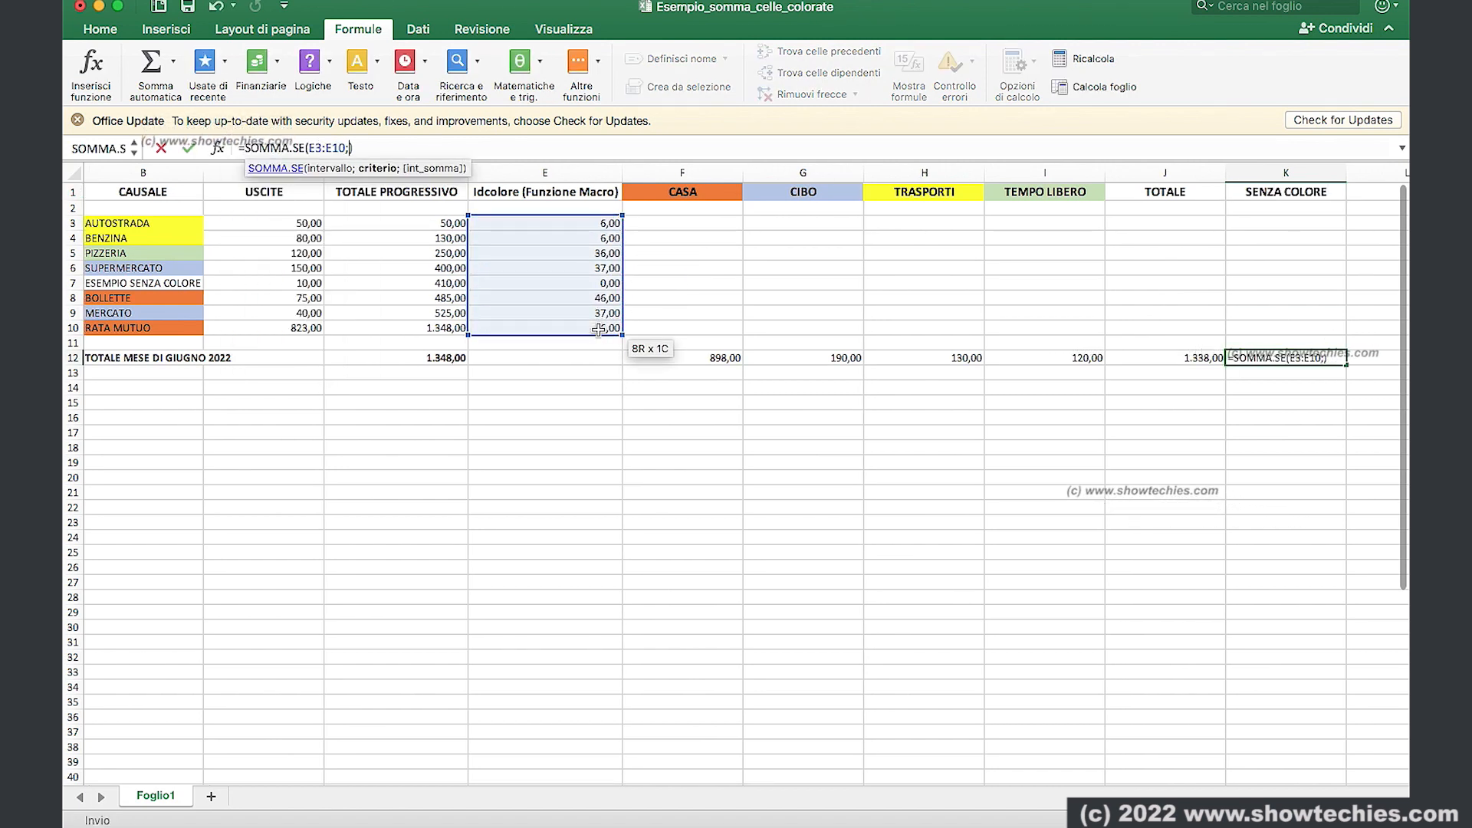
type("0;")
left_click_drag(299, 223, 298, 330)
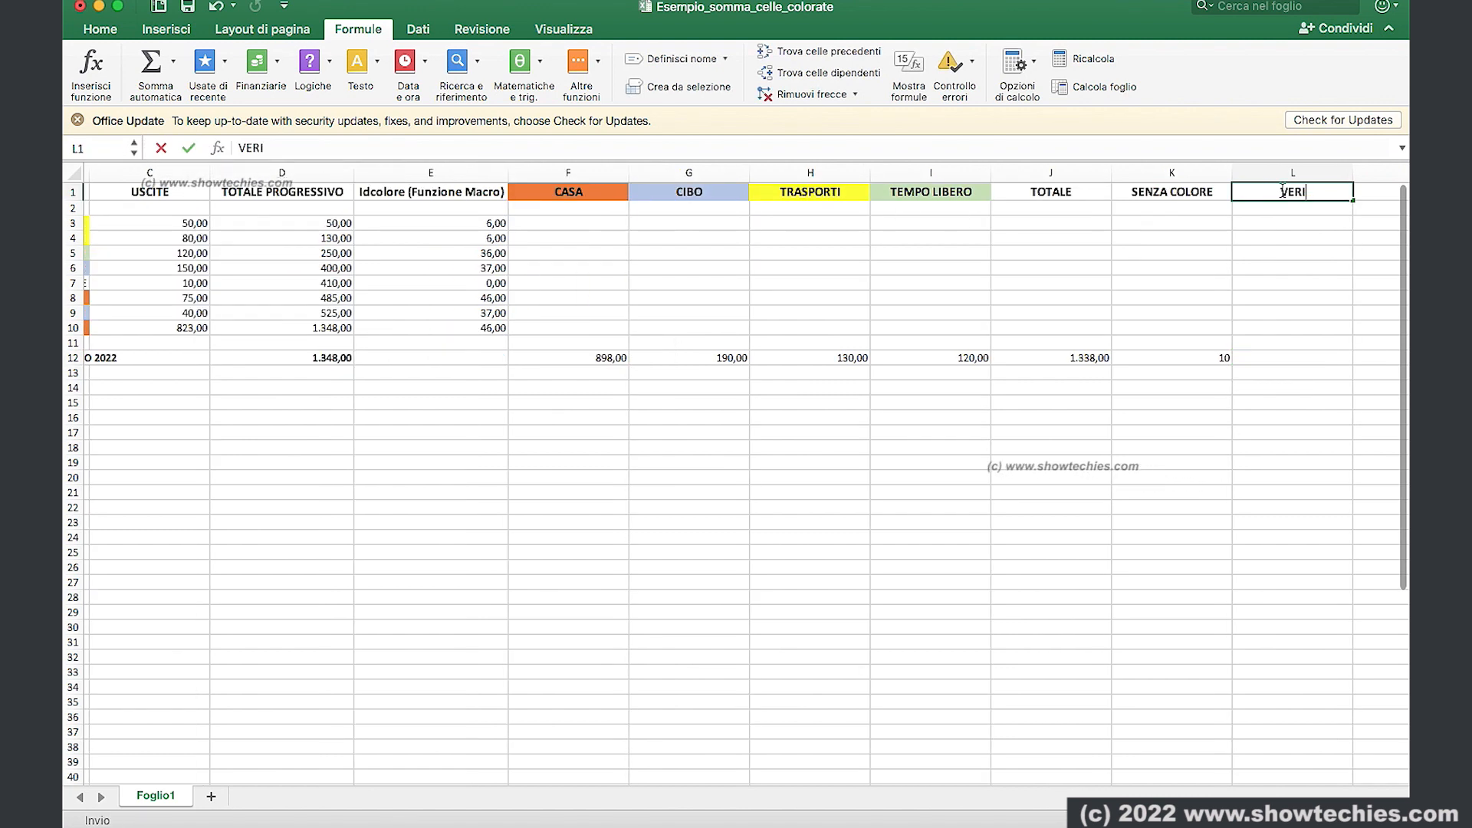
- Add the heading VERIFICA in L1 and enter =SOMMA(J12:K12) in L12
type("FICA")
left_click_drag(1062, 358, 1198, 358)
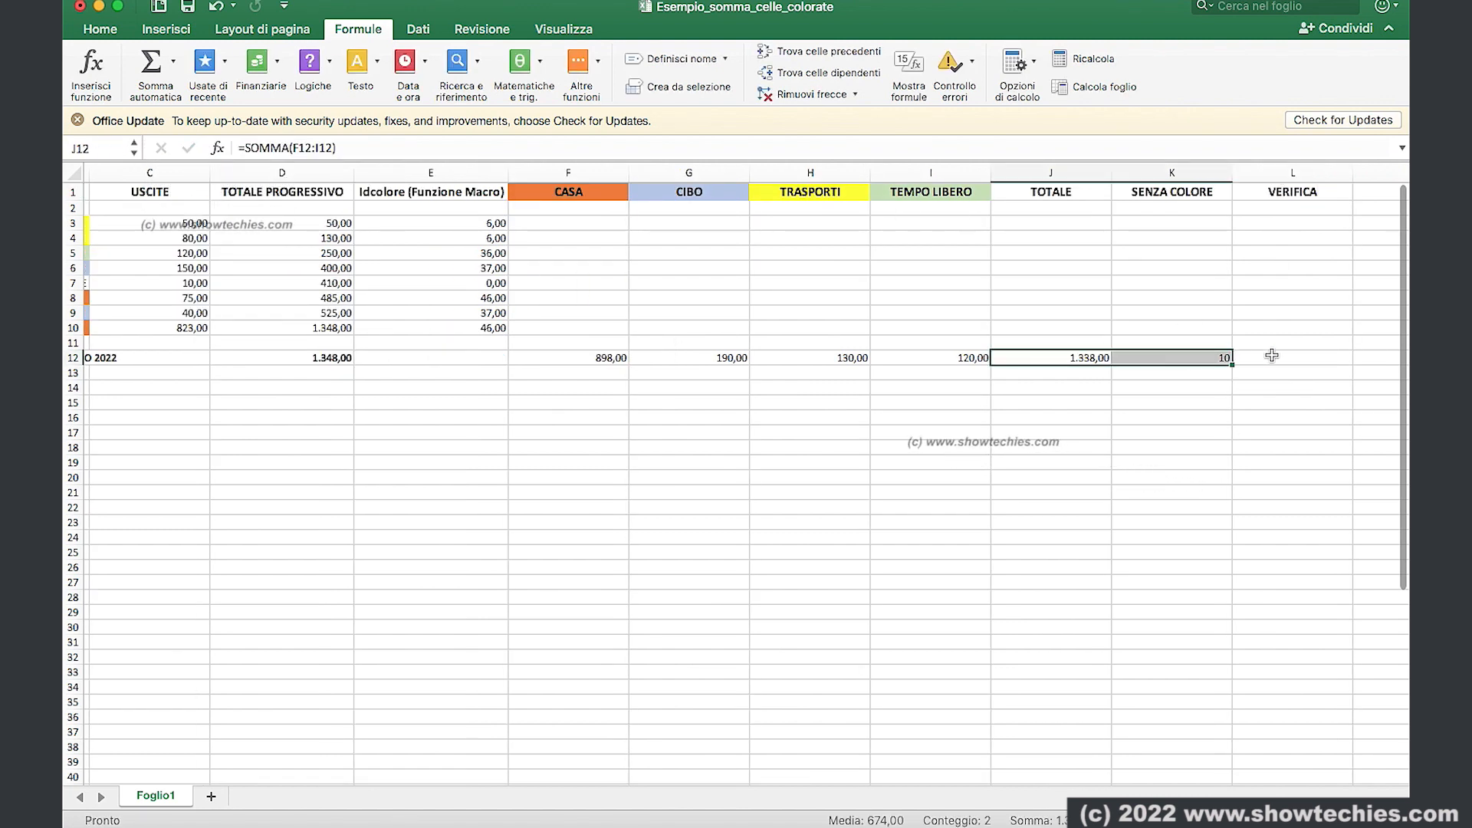
key("super+shift+t")
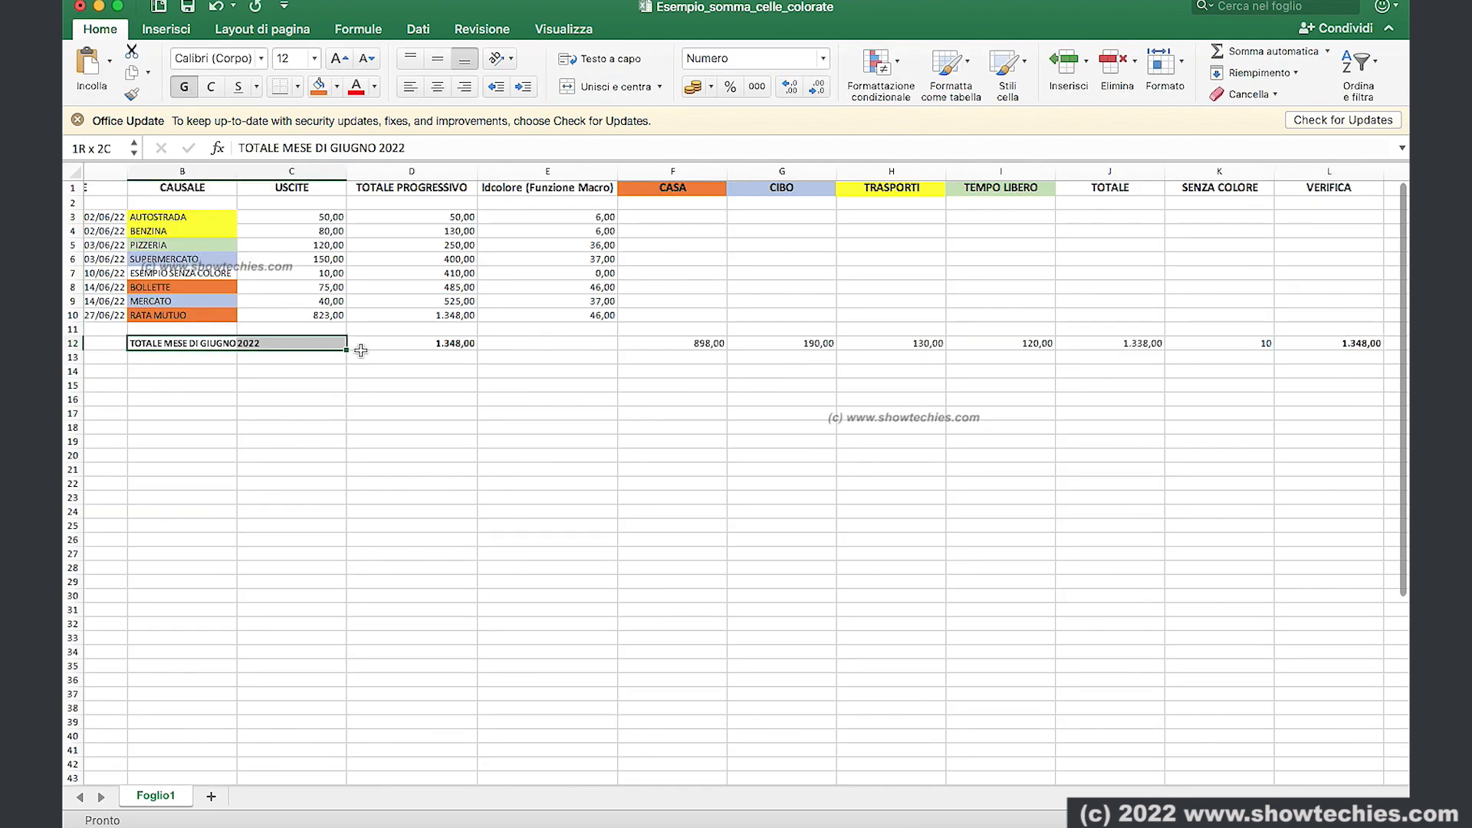
- Outline the monthly total in B12:D12 and the category totals in F12:I12 with outside borders
left_click_drag(360, 351, 414, 345)
left_click(298, 86)
left_click(411, 306)
left_click(1344, 342)
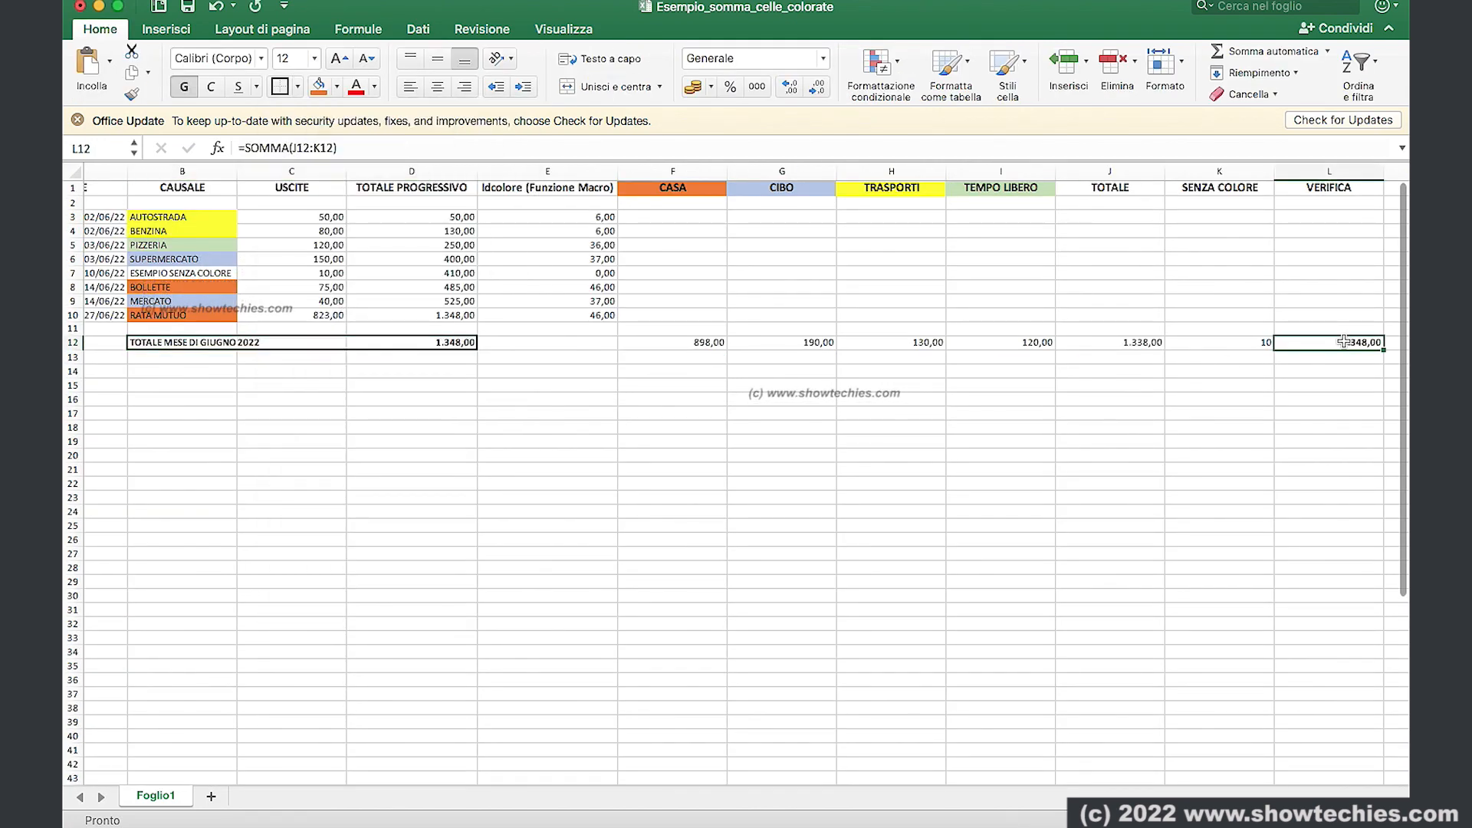
left_click_drag(644, 342, 1005, 342)
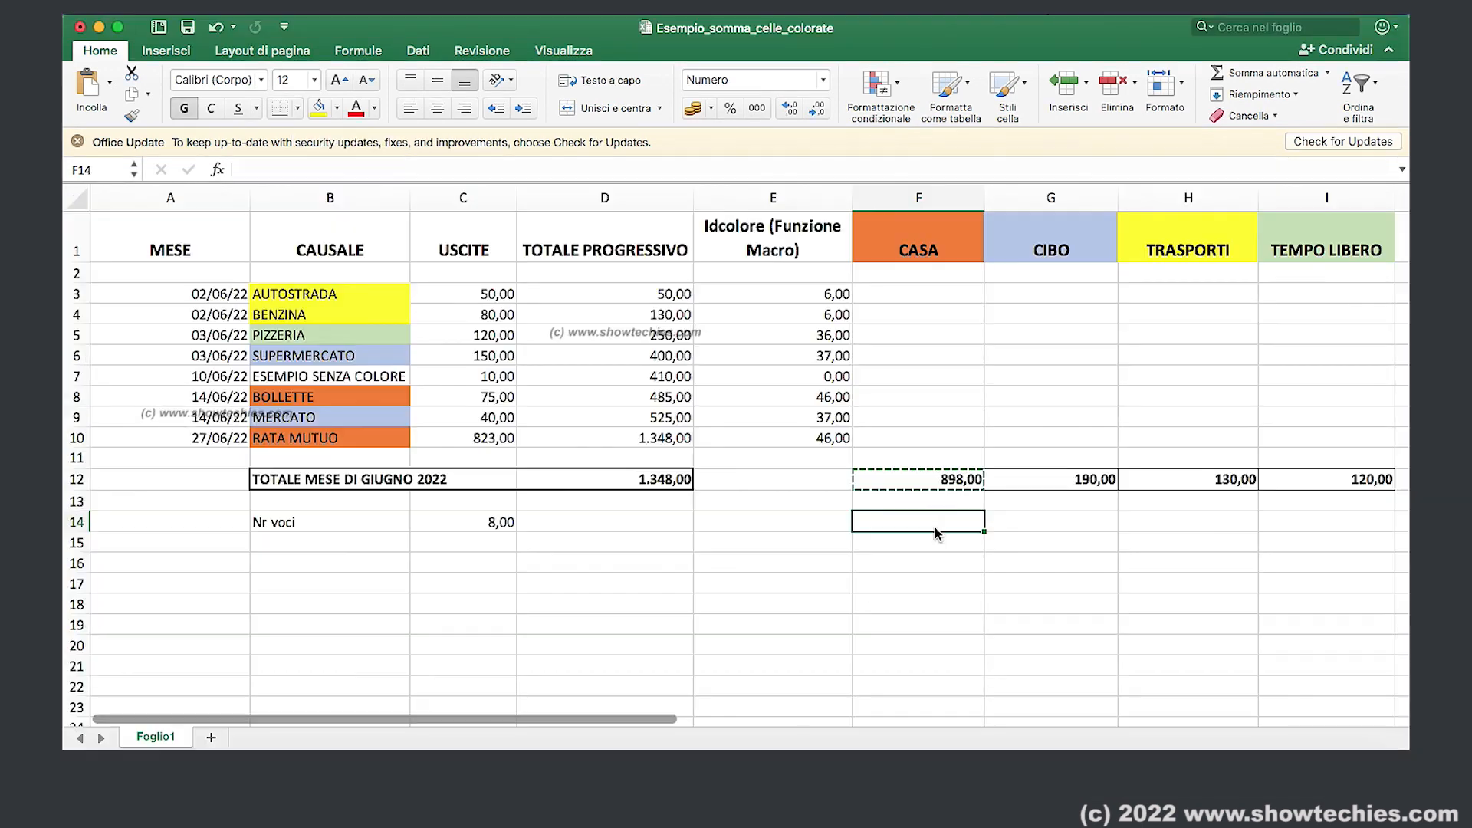
- Count the CASA expenses in F14 with =CONTA.SE(E3:E10;46)
type("=CON")
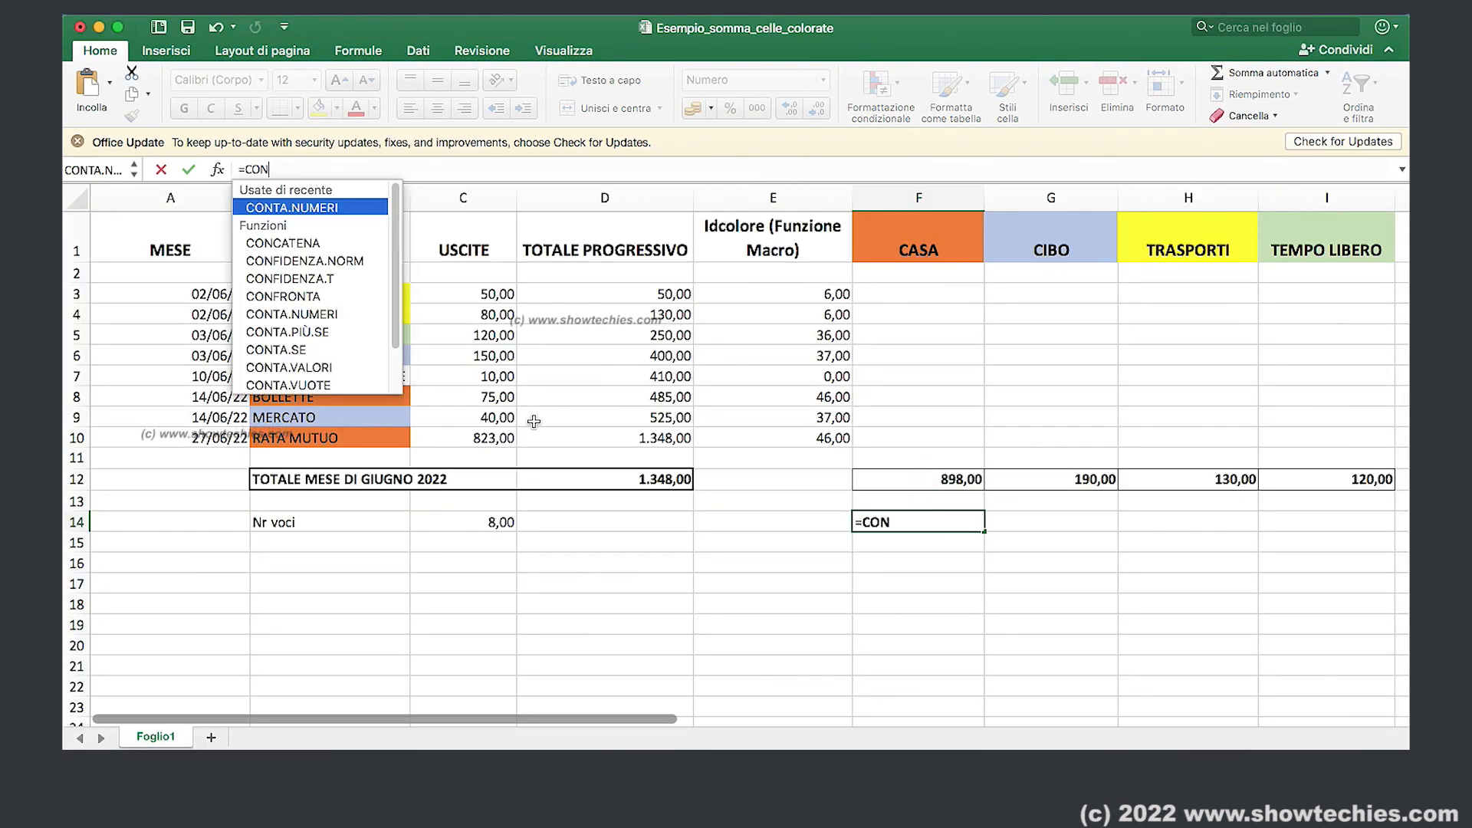
type("TA.SE")
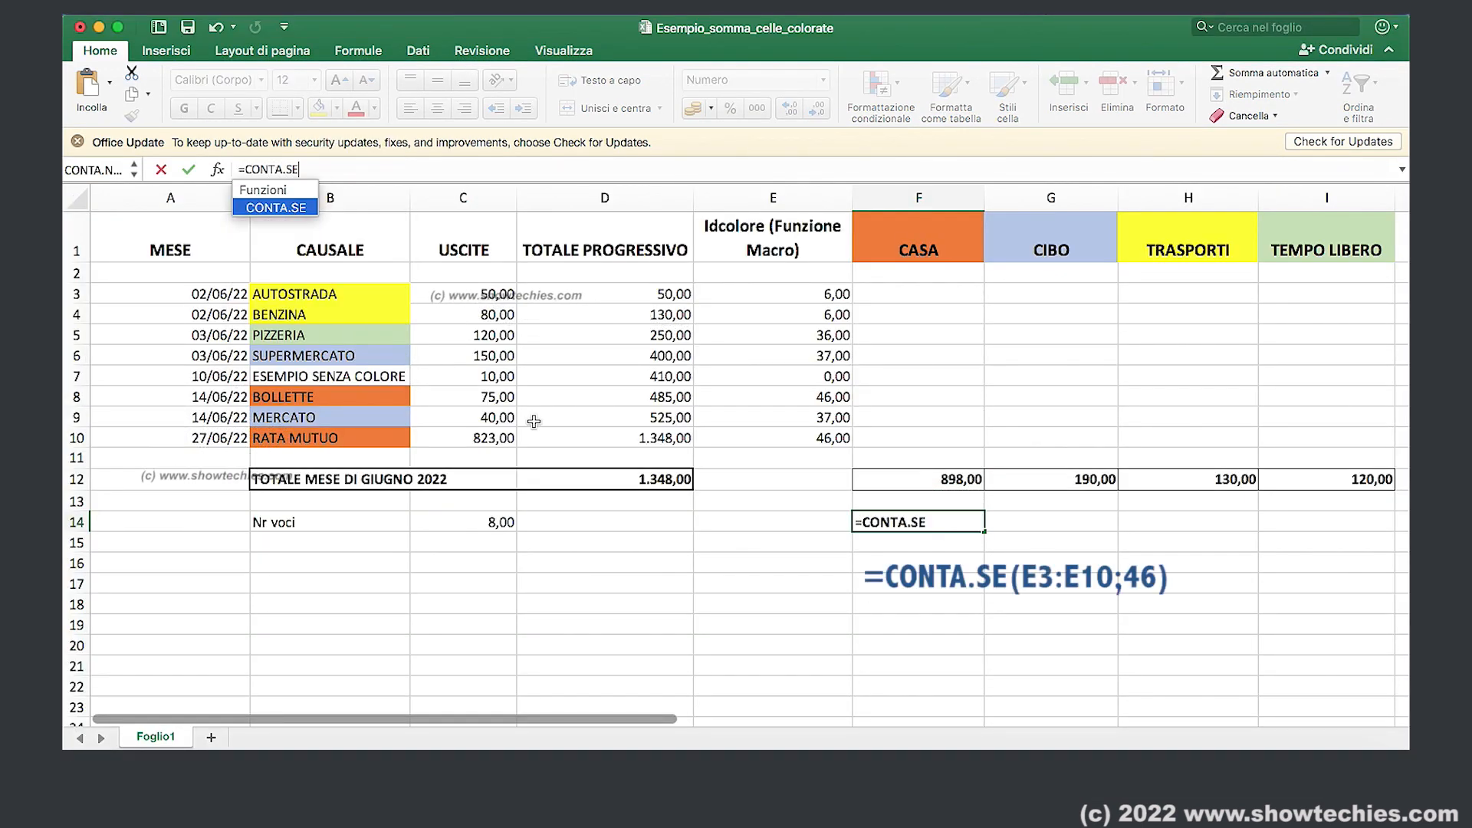
type("(")
left_click_drag(759, 293, 762, 439)
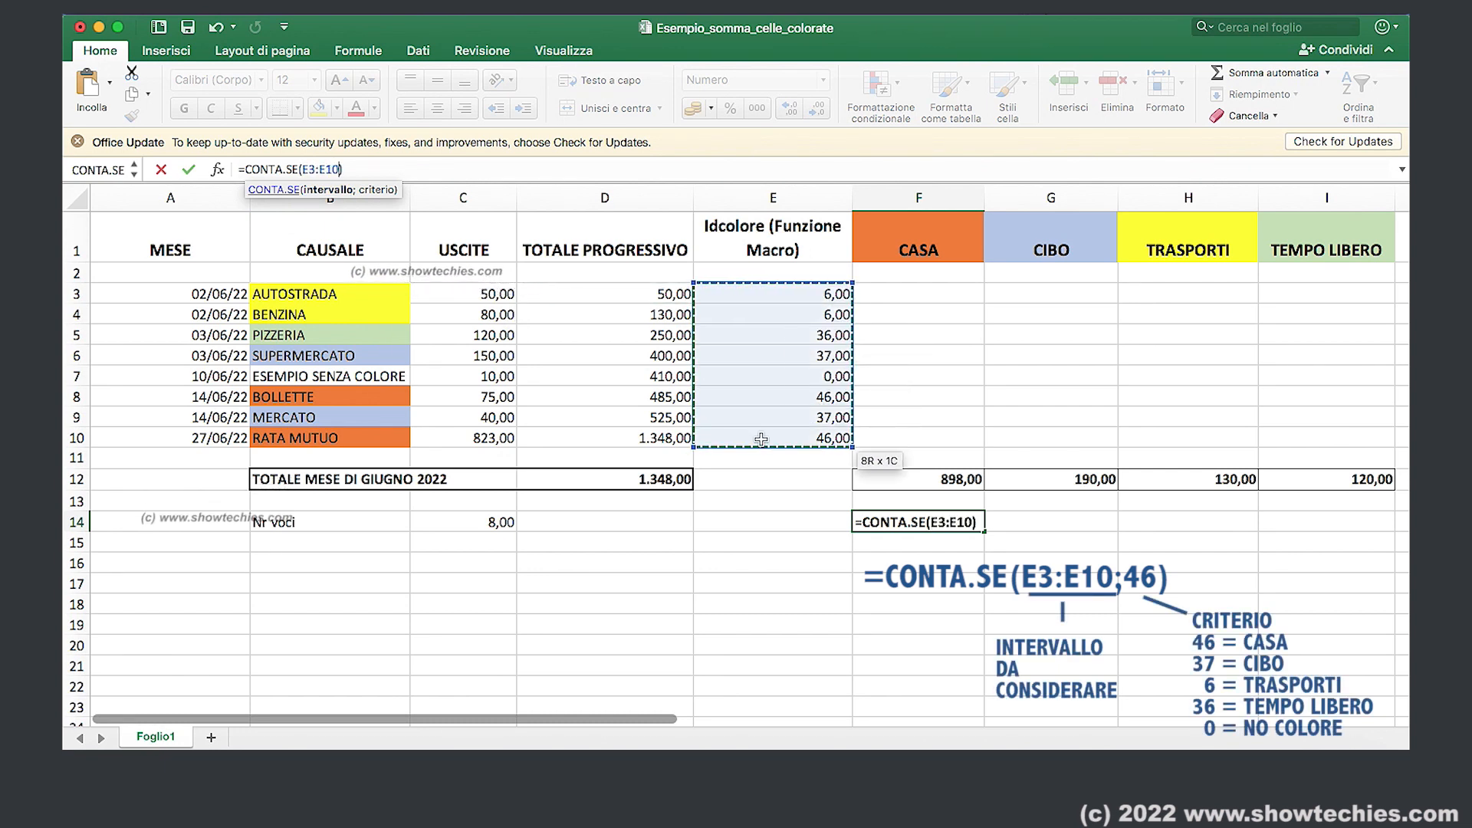
type(";46")
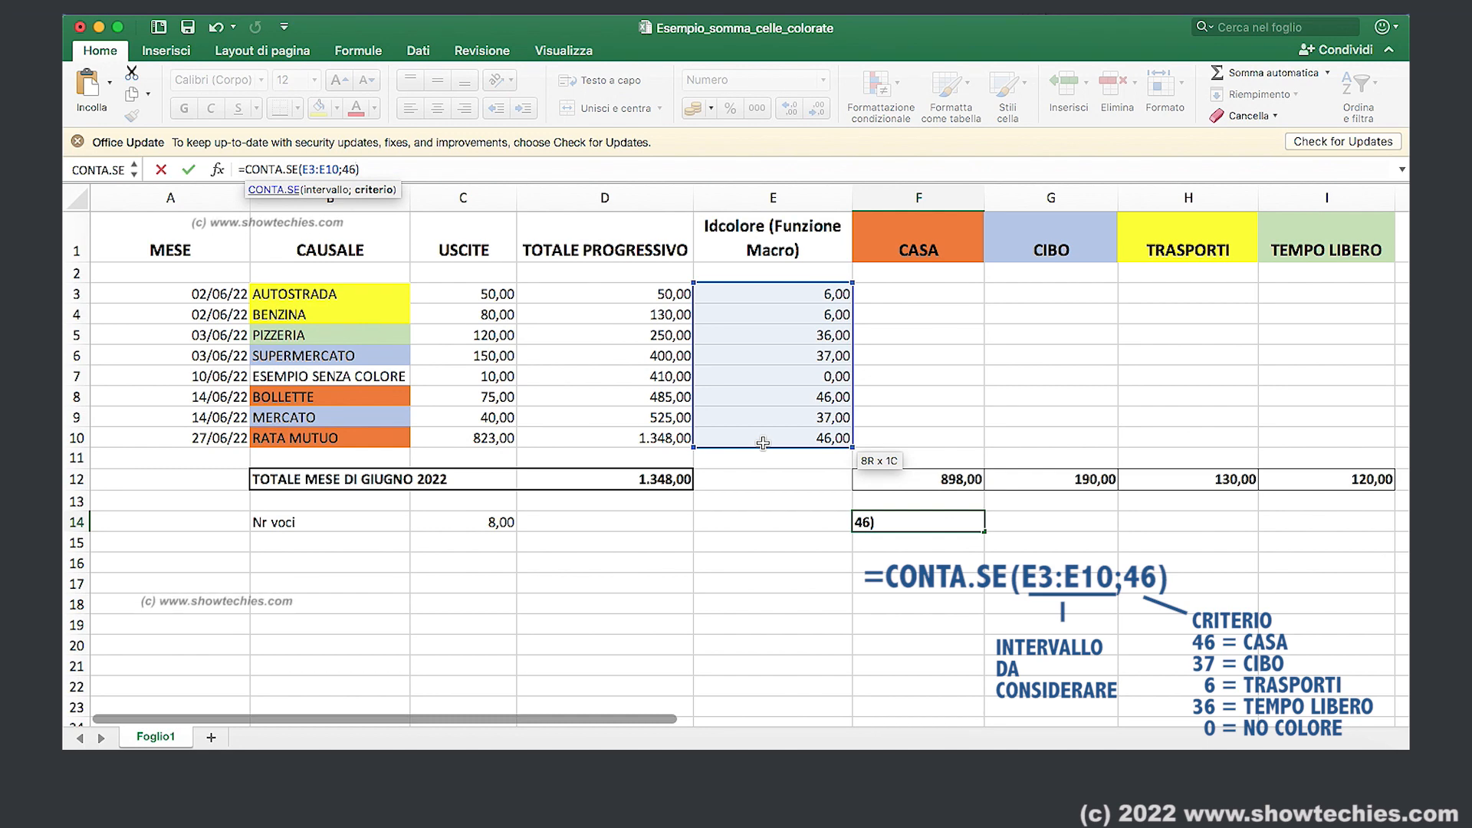
key("Tab")
- Count the CIBO expenses in G14 with =CONTA.SE(E3:E10;37)
left_click(330, 167)
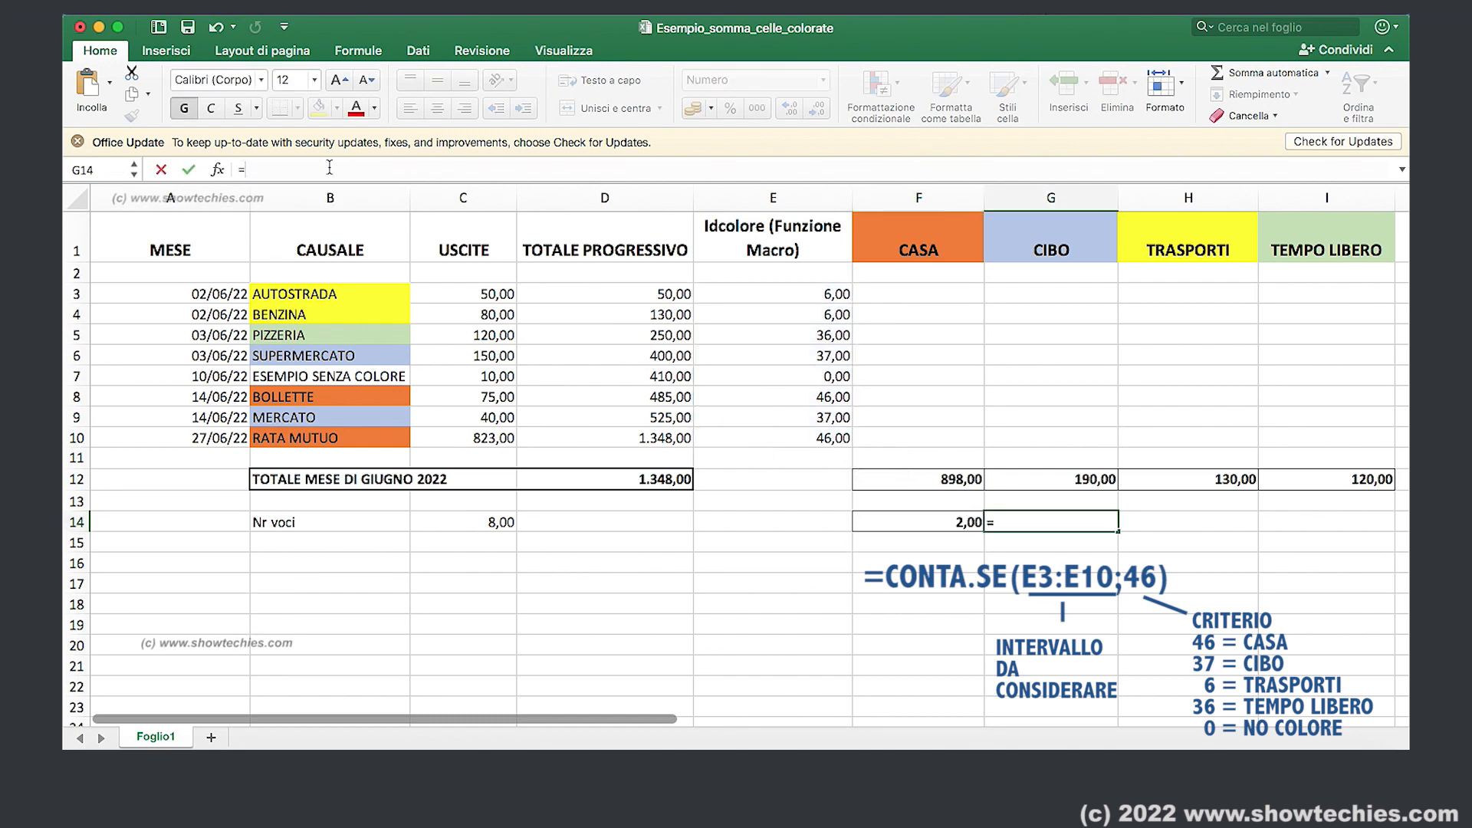
type("CON")
double_click(316, 192)
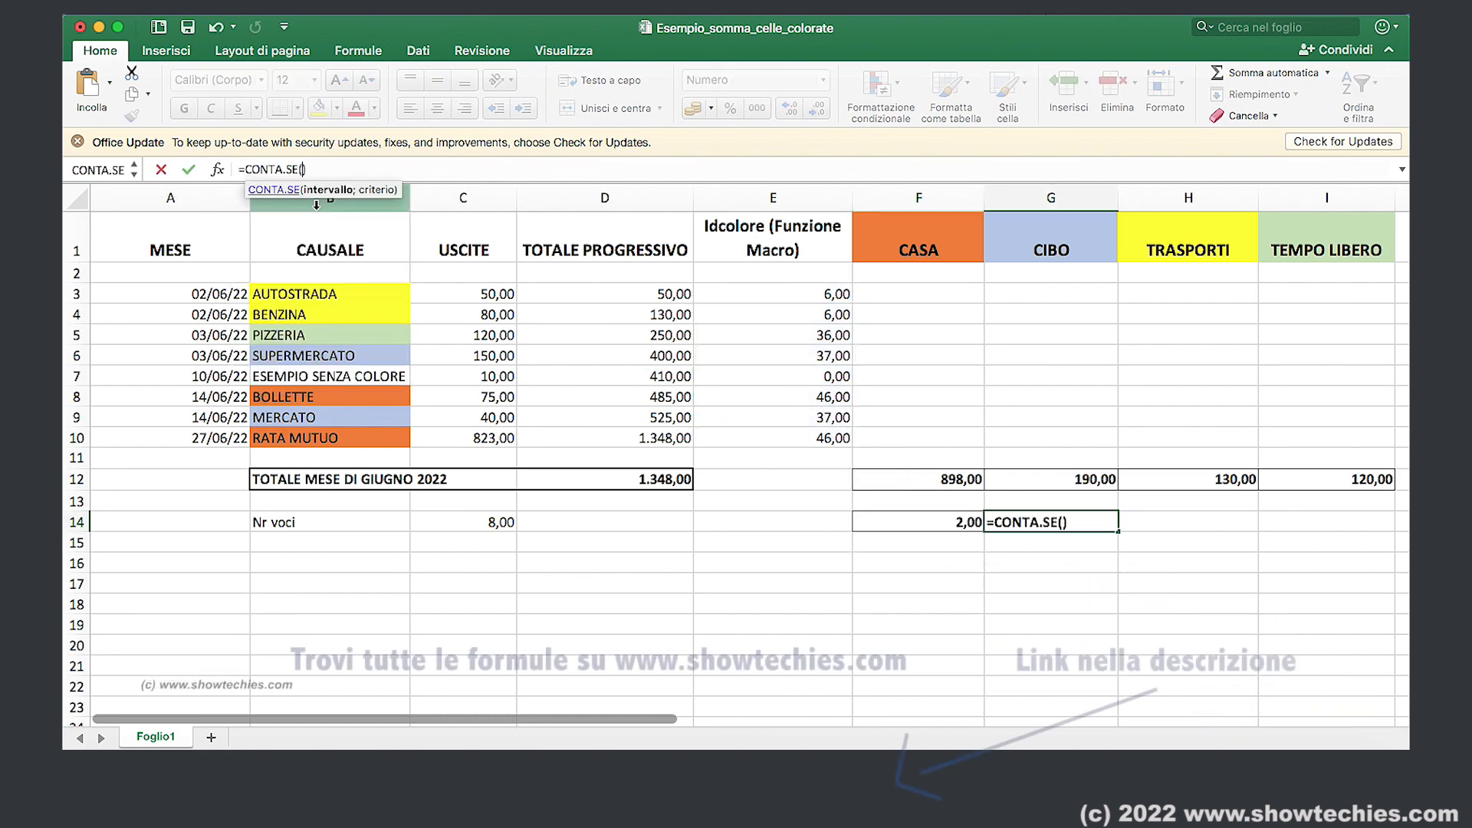
left_click_drag(773, 293, 777, 435)
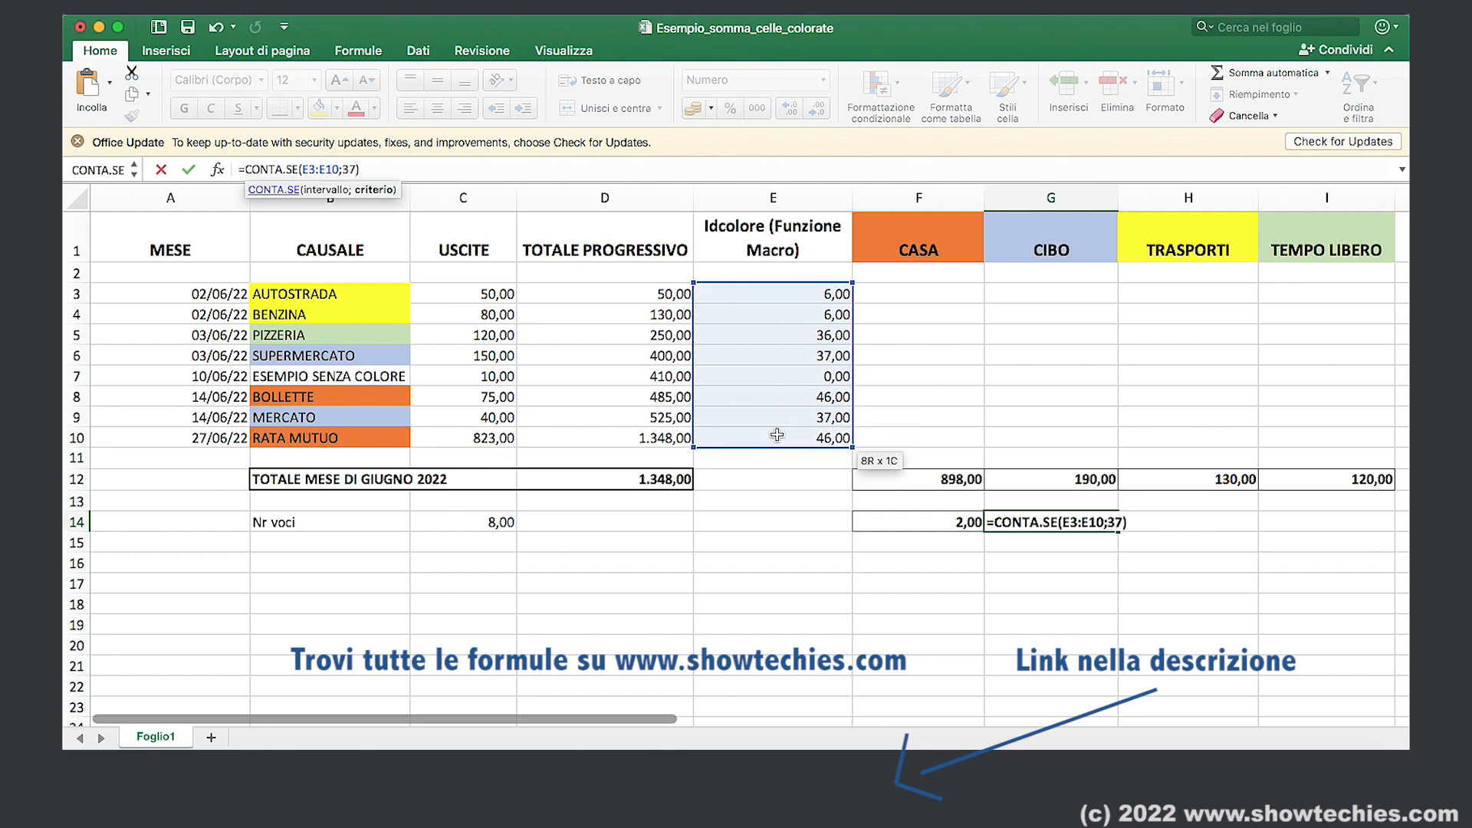
key("Tab")
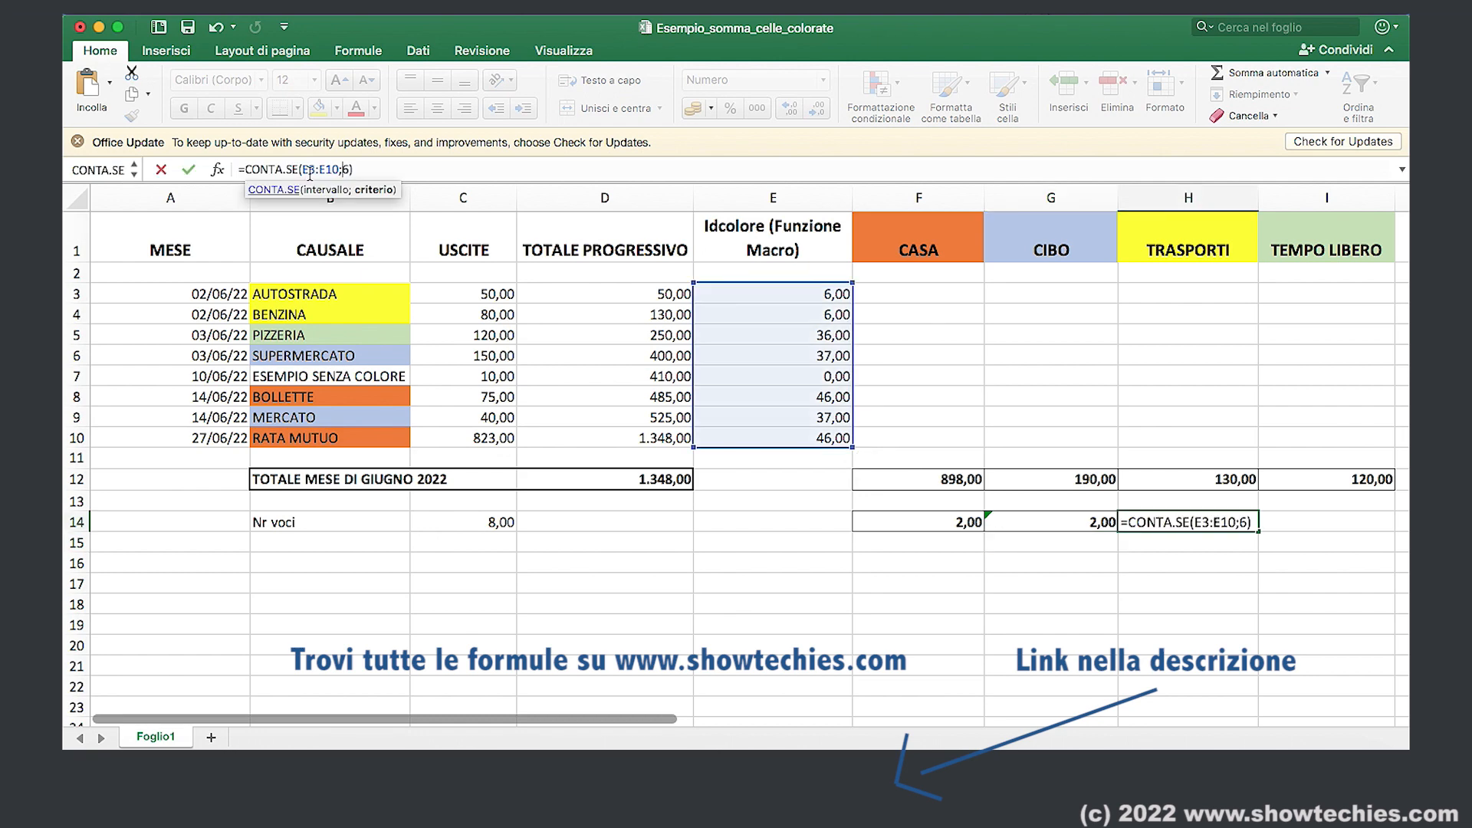
- Count the TRASPORTI, TEMPO LIBERO and SENZA COLORE expenses in H14, I14 and K14 using CONTA.SE over E3:E10 with criteria 6, 36 and 0
key("Return")
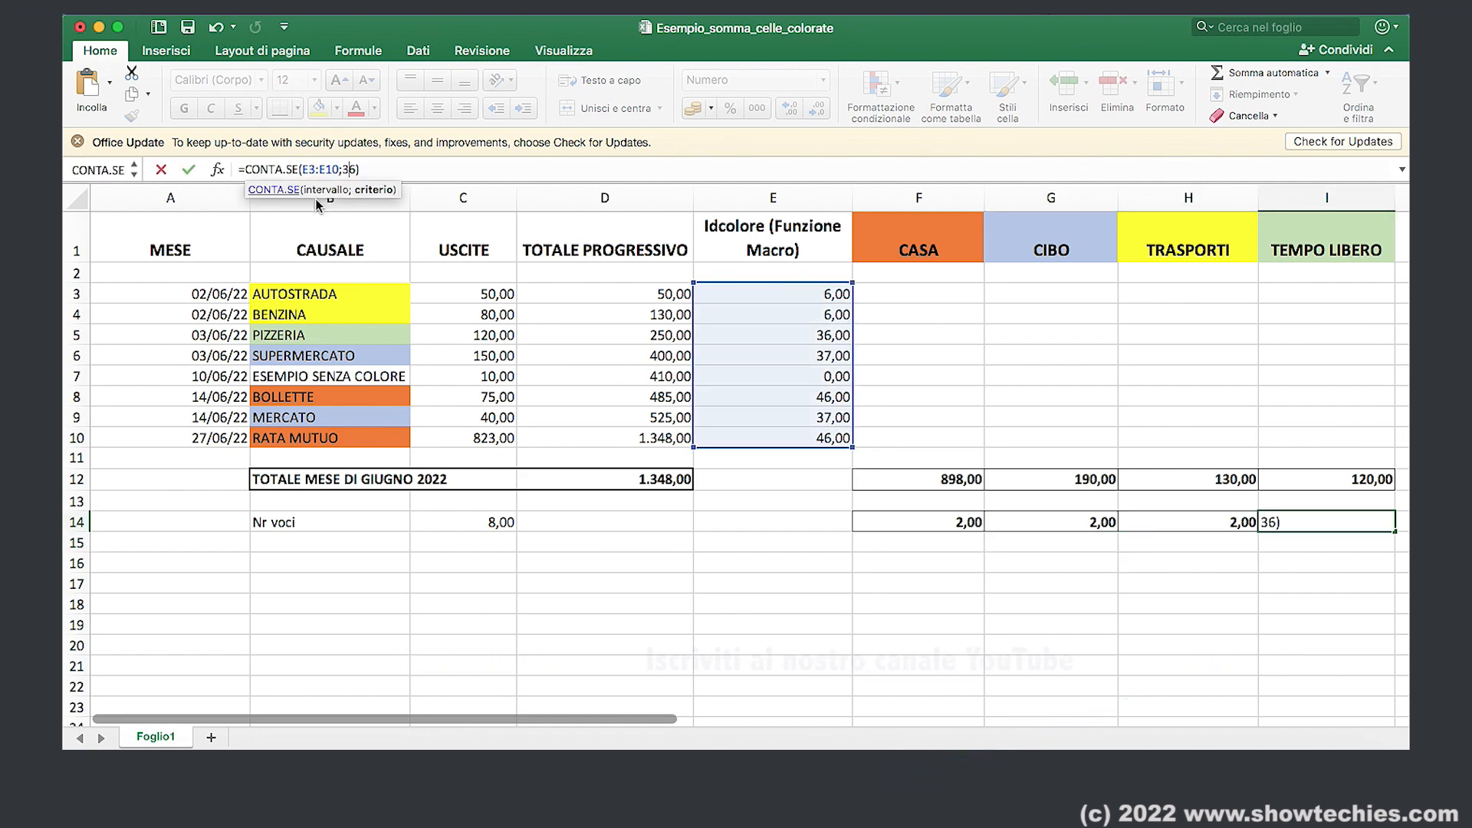
key("Return")
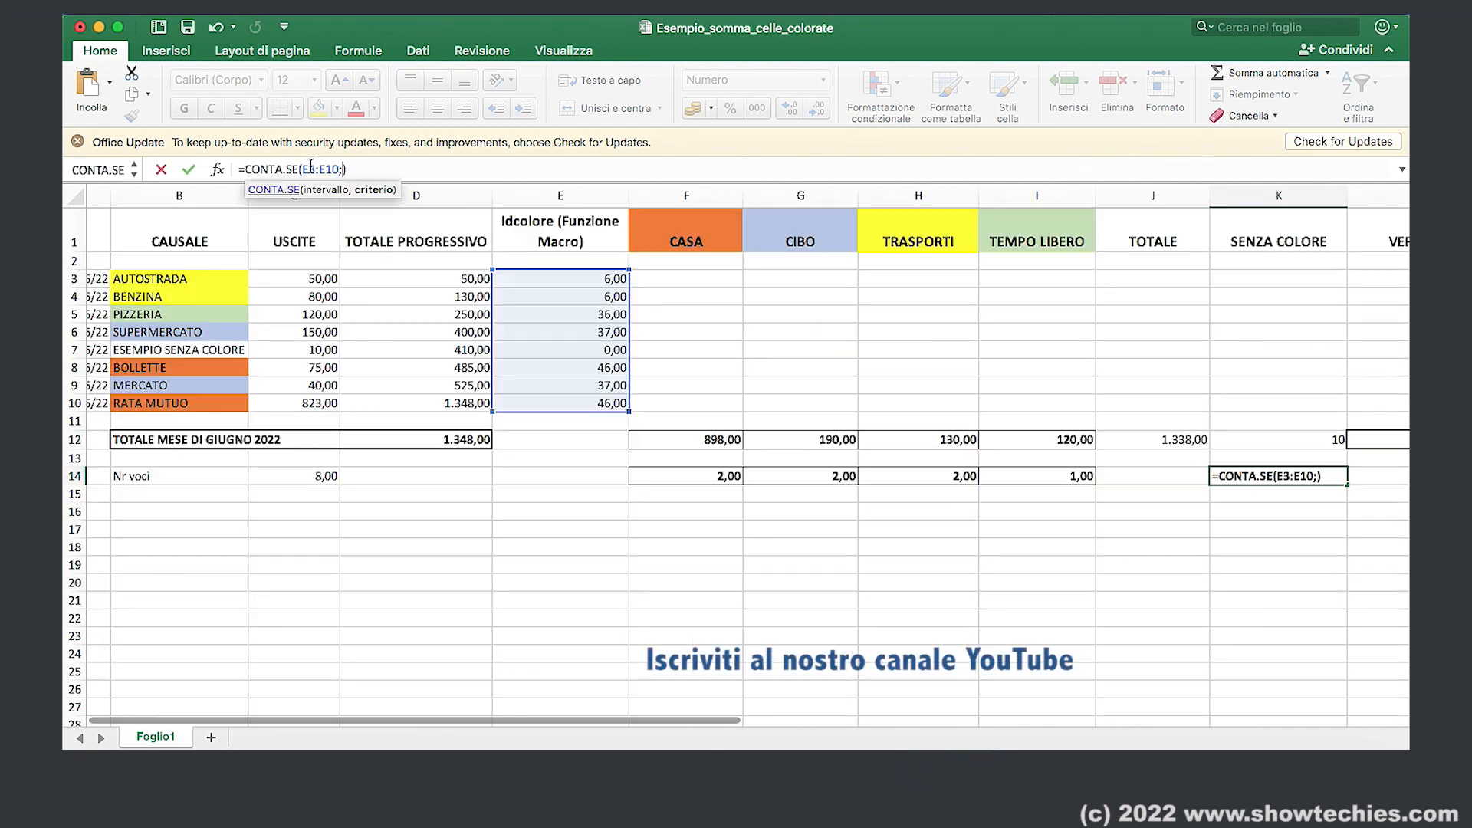
type("0;0)")
key("Return")
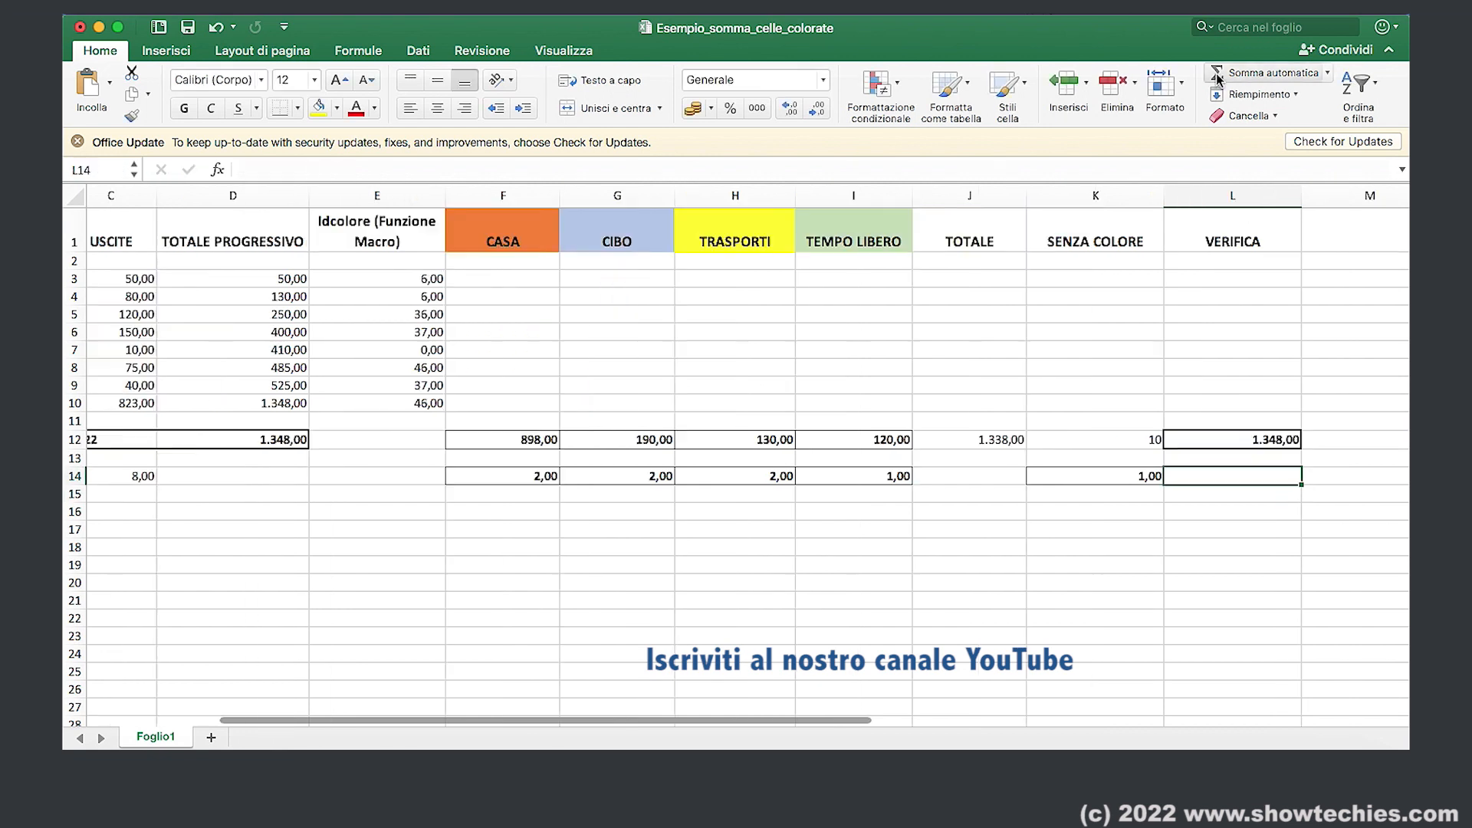
- Add up the item counts in L14 under VERIFICA with =SOMMA(F14:K14)
left_click(1217, 75)
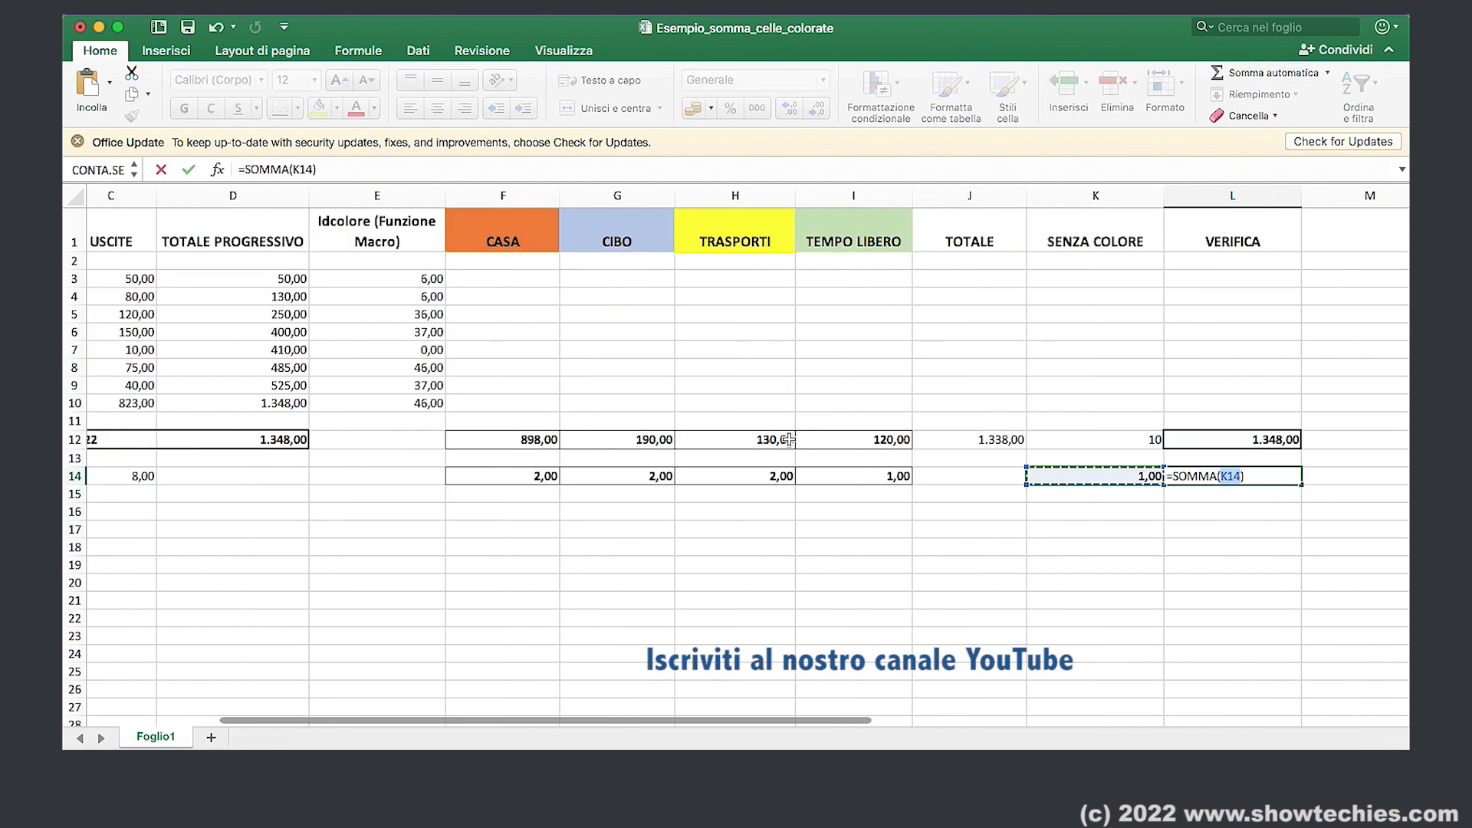
left_click_drag(562, 475, 1086, 470)
key("Return")
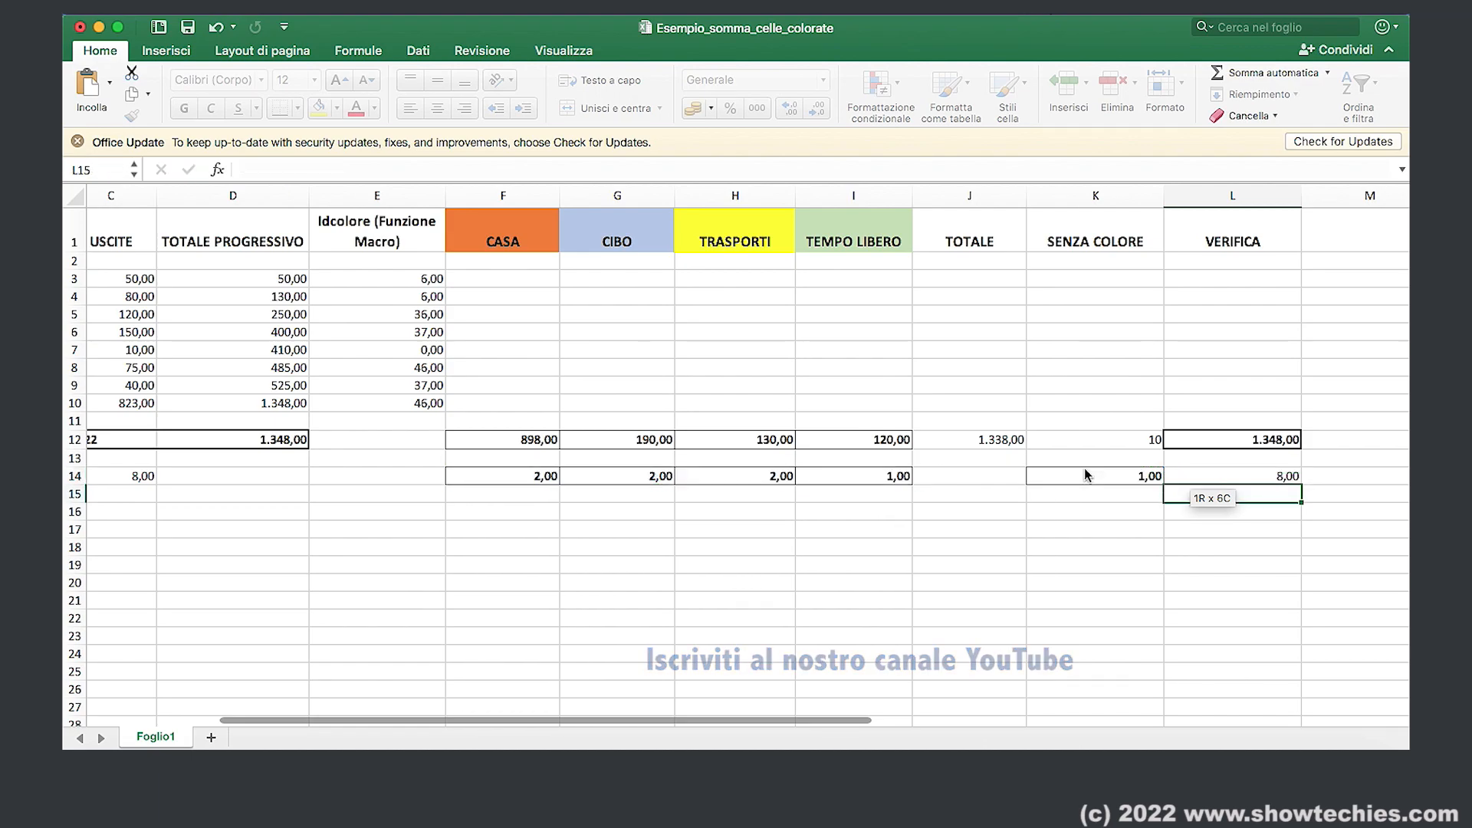